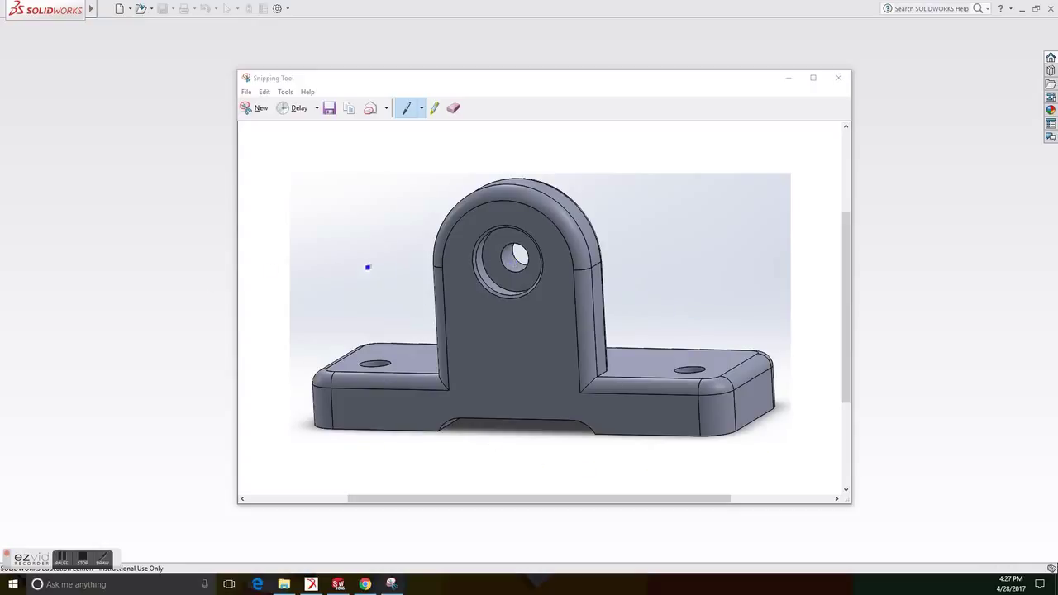
Step: Minimize the Snipping Tool holding the bracket capture to reveal the empty SOLIDWORKS window
{"action": "left_click", "coordinate": [788, 80]}
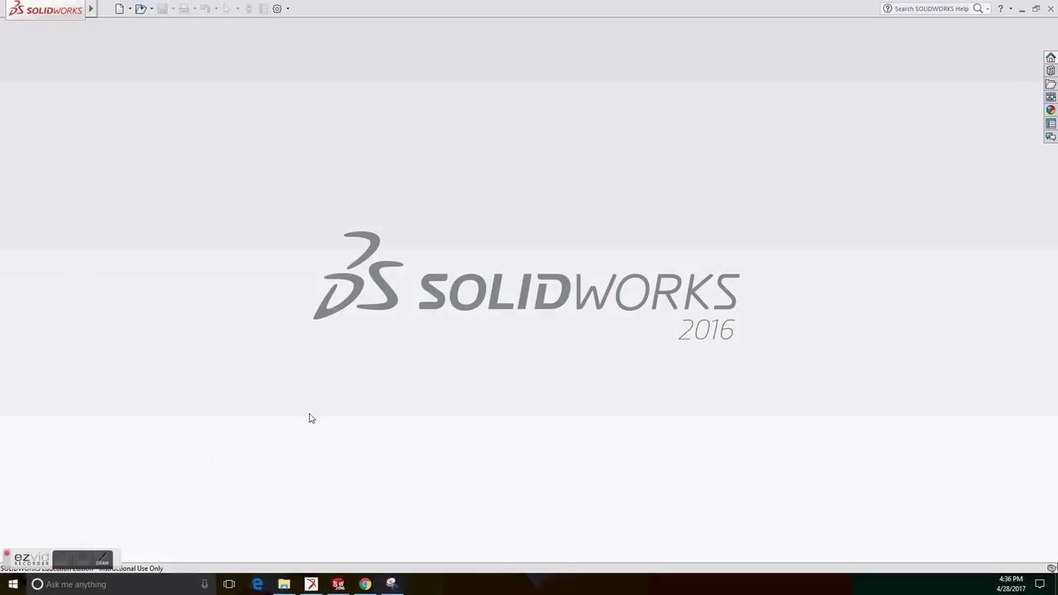
Step: Create a new SOLIDWORKS part document
{"action": "left_click", "coordinate": [104, 8]}
{"action": "left_click", "coordinate": [107, 24]}
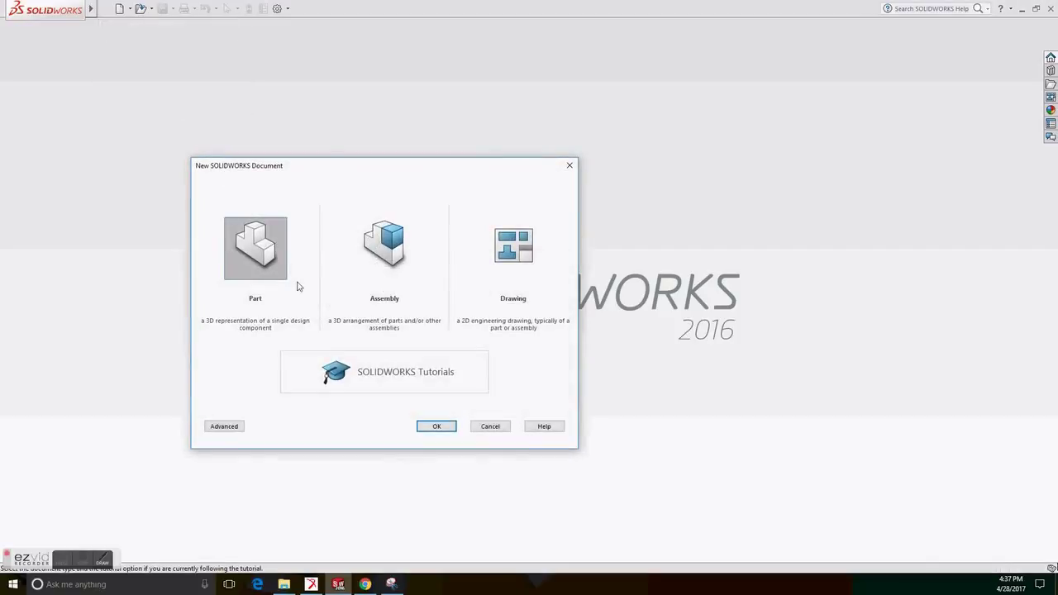
{"action": "left_click", "coordinate": [437, 426]}
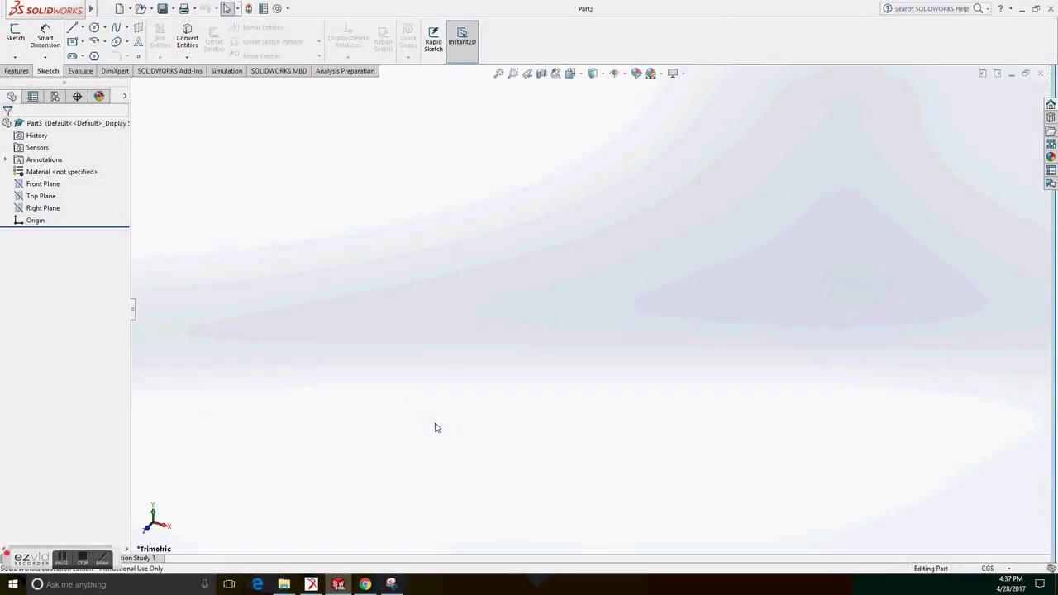
Step: Change the part's document units from CGS to IPS (inch, pound, second)
{"action": "left_click", "coordinate": [105, 8]}
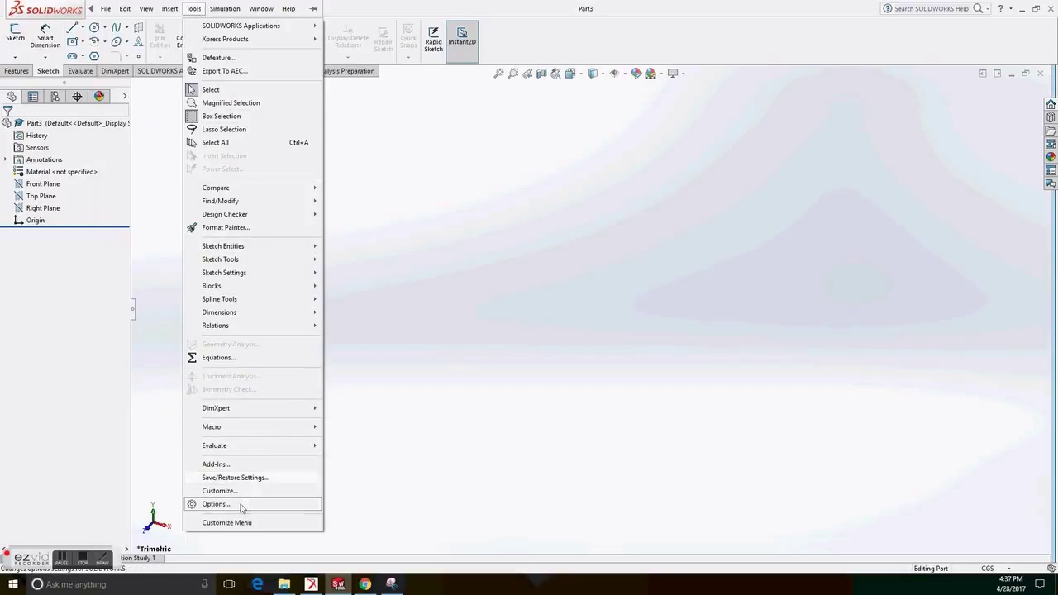
{"action": "left_click", "coordinate": [239, 505]}
{"action": "left_click", "coordinate": [380, 104]}
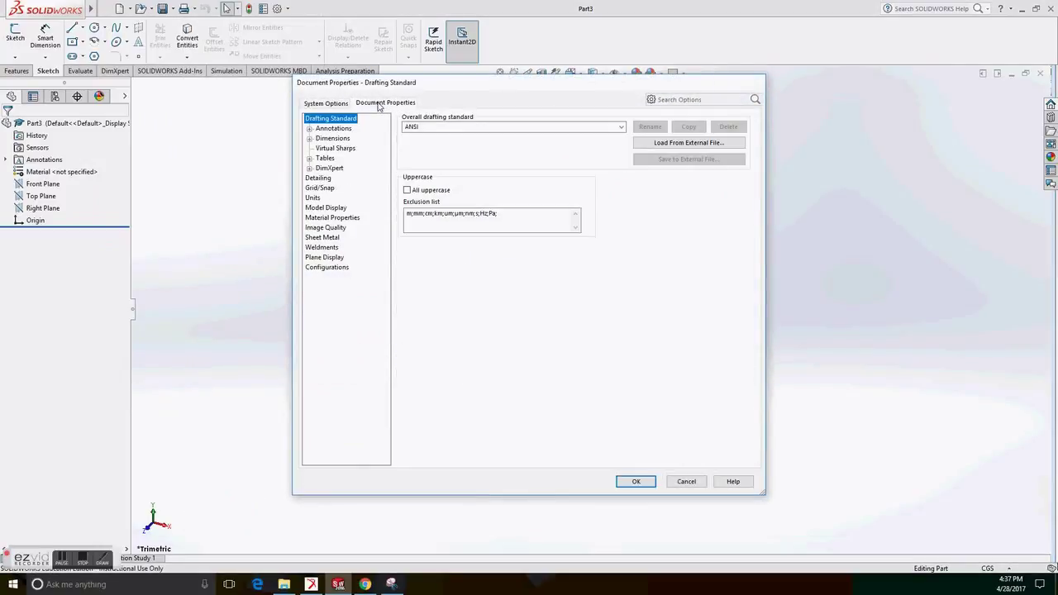
{"action": "left_click", "coordinate": [314, 199]}
{"action": "left_click", "coordinate": [635, 482]}
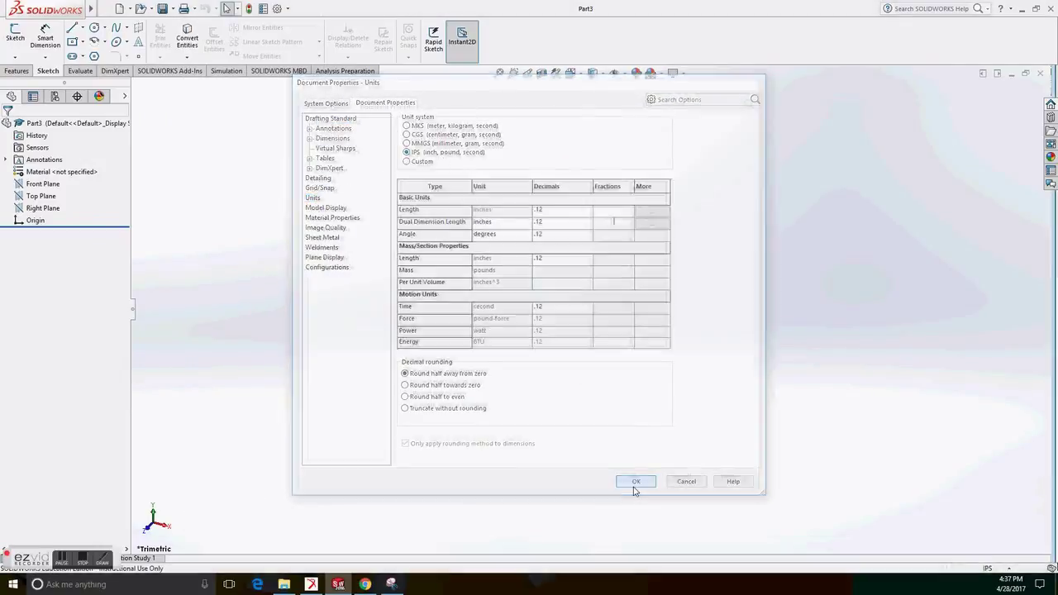
Step: Draw a center rectangle on the Top Plane, centred on the origin
{"action": "left_click", "coordinate": [14, 34]}
{"action": "left_click", "coordinate": [436, 272]}
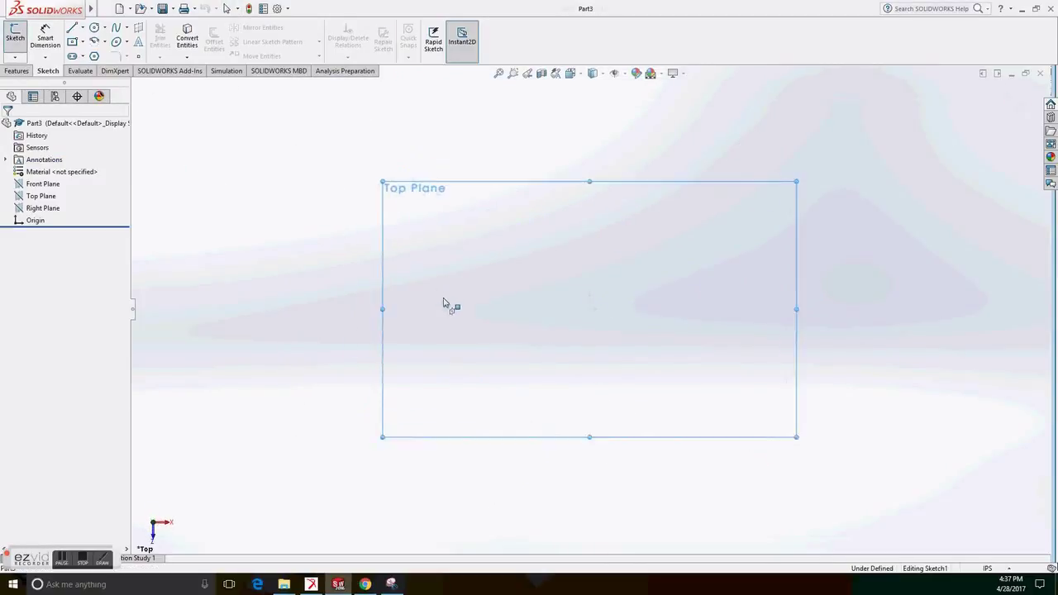
{"action": "left_click", "coordinate": [83, 41]}
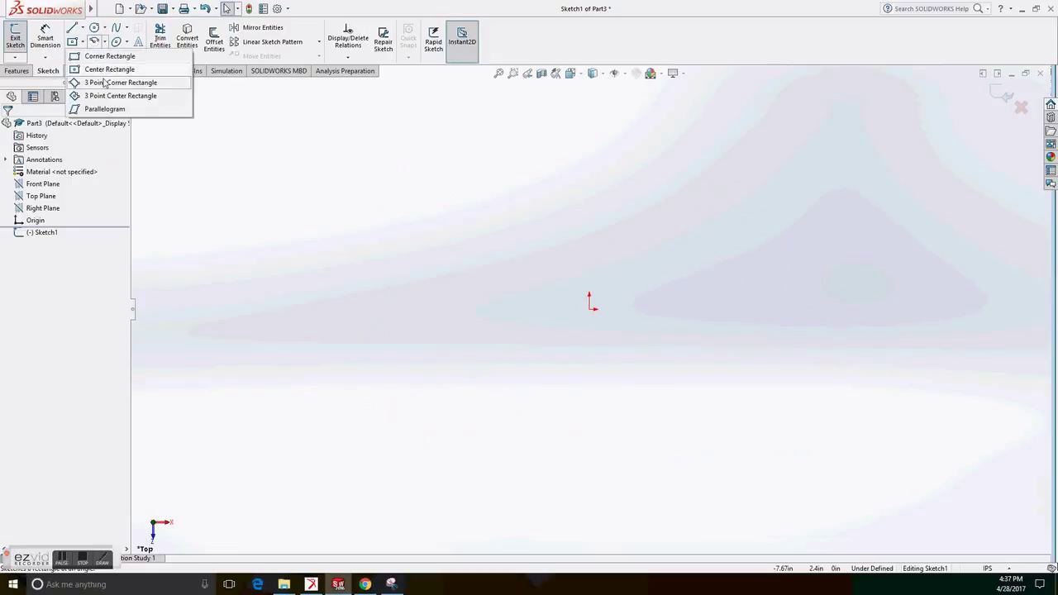
{"action": "left_click", "coordinate": [107, 69]}
{"action": "left_click", "coordinate": [590, 308]}
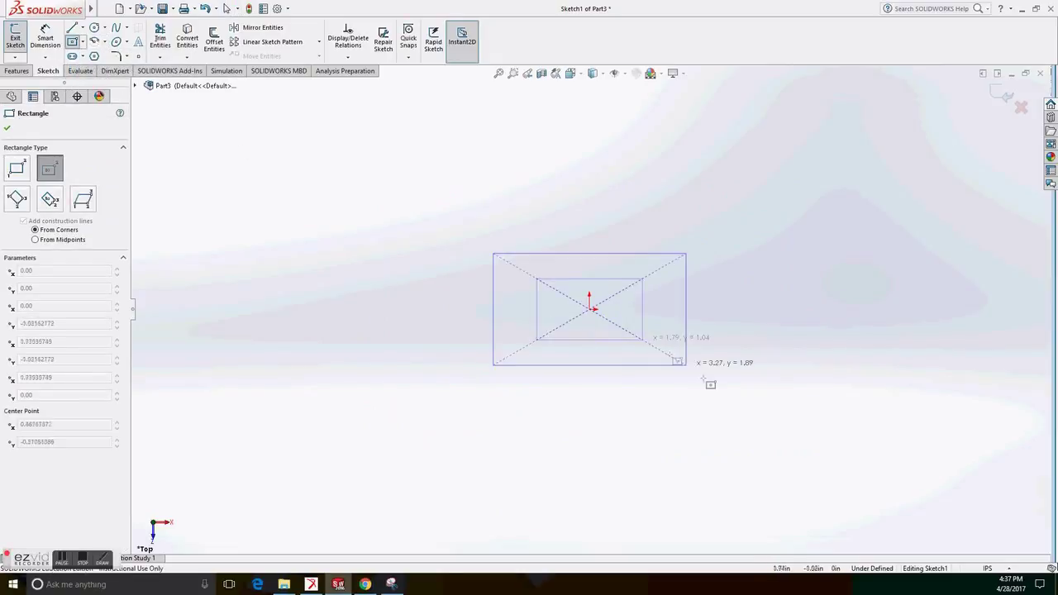
{"action": "left_click", "coordinate": [803, 426]}
Step: Dimension the rectangle to 1.5 in high and 4 in wide
{"action": "left_click", "coordinate": [46, 37]}
{"action": "left_click", "coordinate": [803, 364]}
{"action": "left_click", "coordinate": [876, 316]}
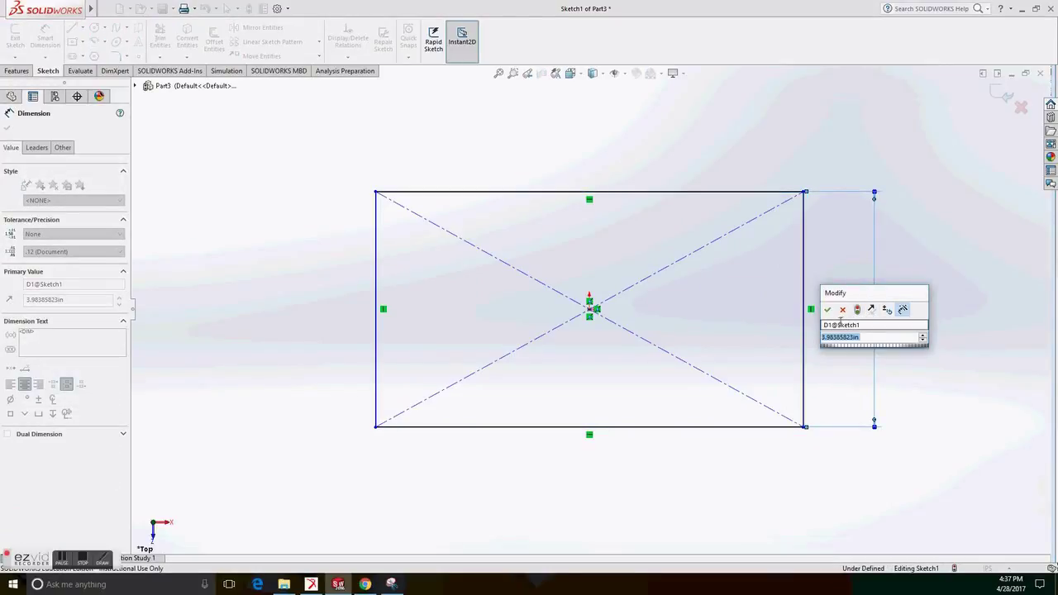
{"action": "type", "text": "1.5"}
{"action": "key", "text": "Return"}
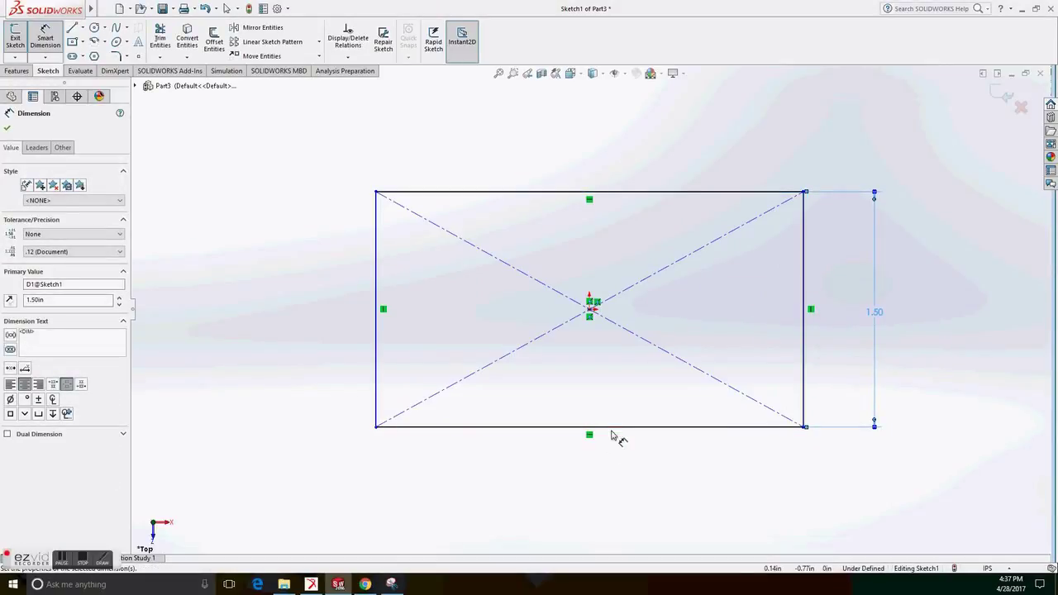
{"action": "left_click", "coordinate": [609, 429]}
{"action": "left_click", "coordinate": [588, 471]}
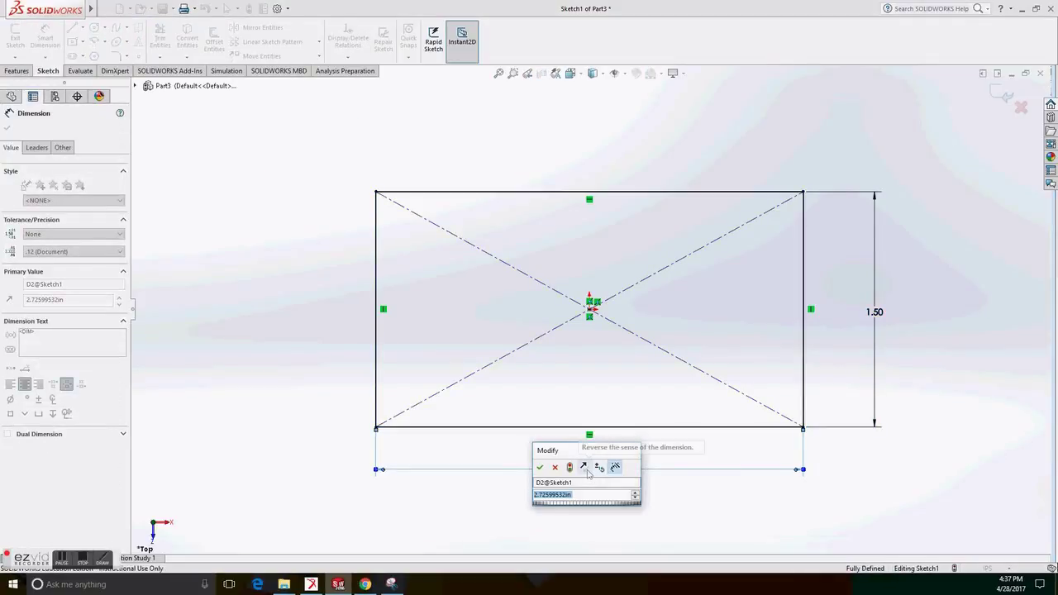
{"action": "type", "text": "4"}
{"action": "key", "text": "Return"}
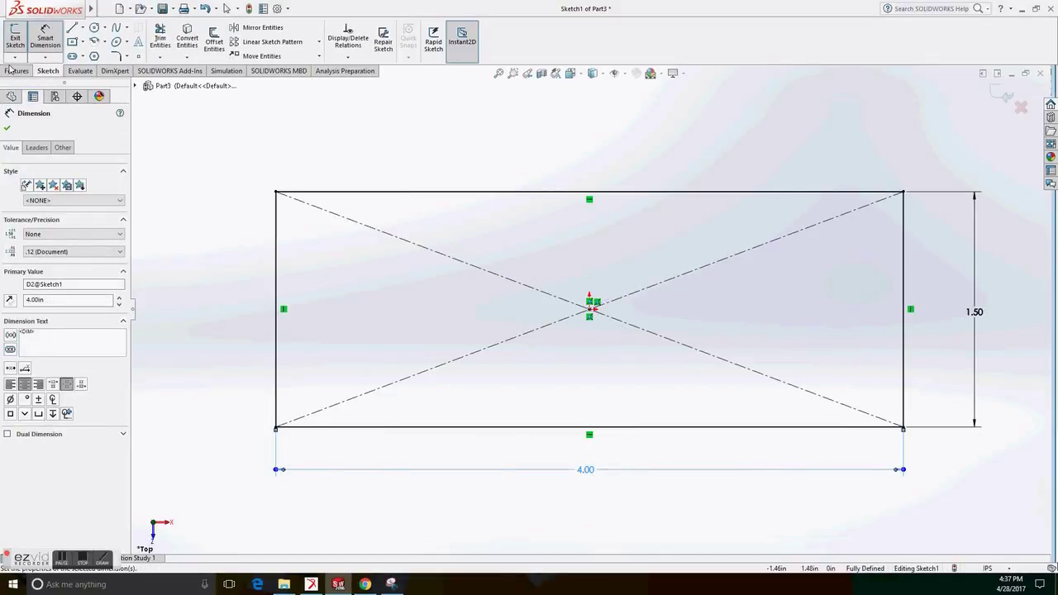
{"action": "left_click", "coordinate": [16, 70]}
Step: Extrude the 4.00 x 1.50 in rectangle 0.50 in deep as Boss-Extrude1
{"action": "left_click", "coordinate": [20, 37]}
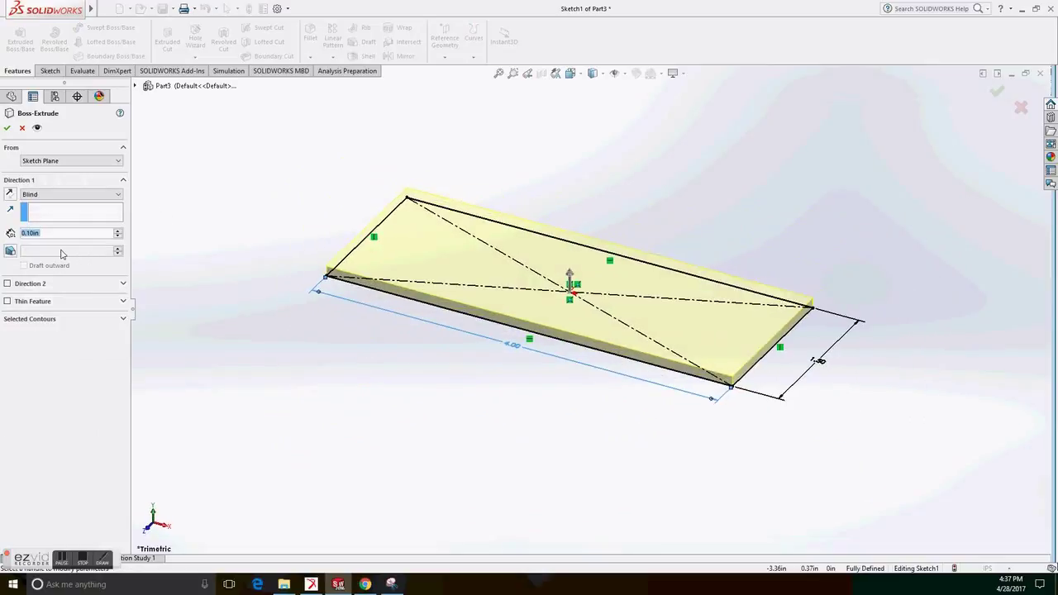
{"action": "type", "text": "5"}
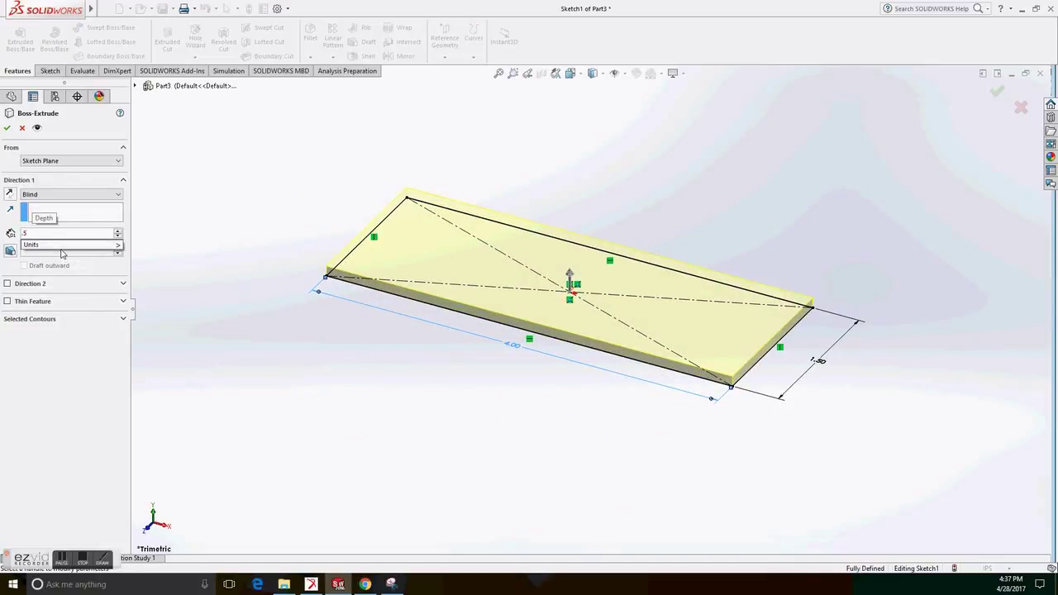
{"action": "left_click", "coordinate": [60, 246]}
{"action": "key", "text": "Return"}
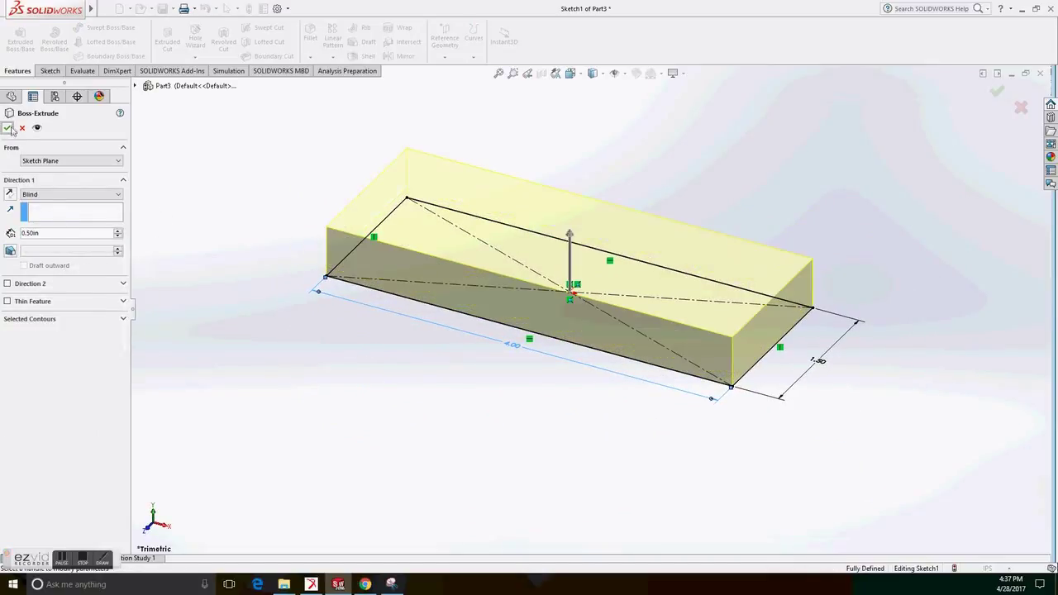
{"action": "left_click", "coordinate": [7, 129]}
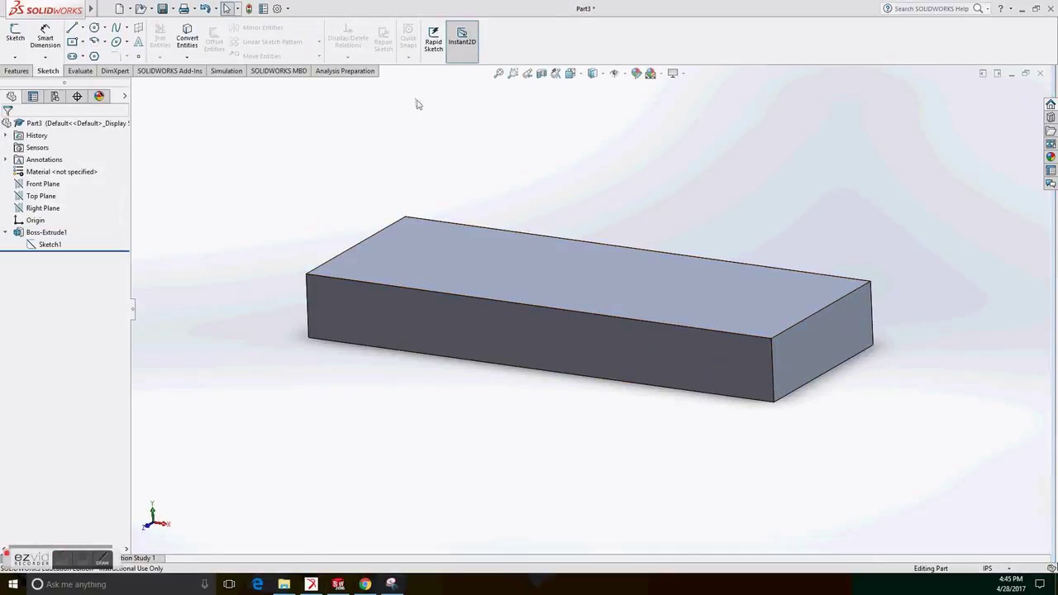
Step: In Front view, start a sketch on the block's front face and draw a circle above the origin
{"action": "left_click", "coordinate": [571, 73]}
{"action": "left_click", "coordinate": [589, 328]}
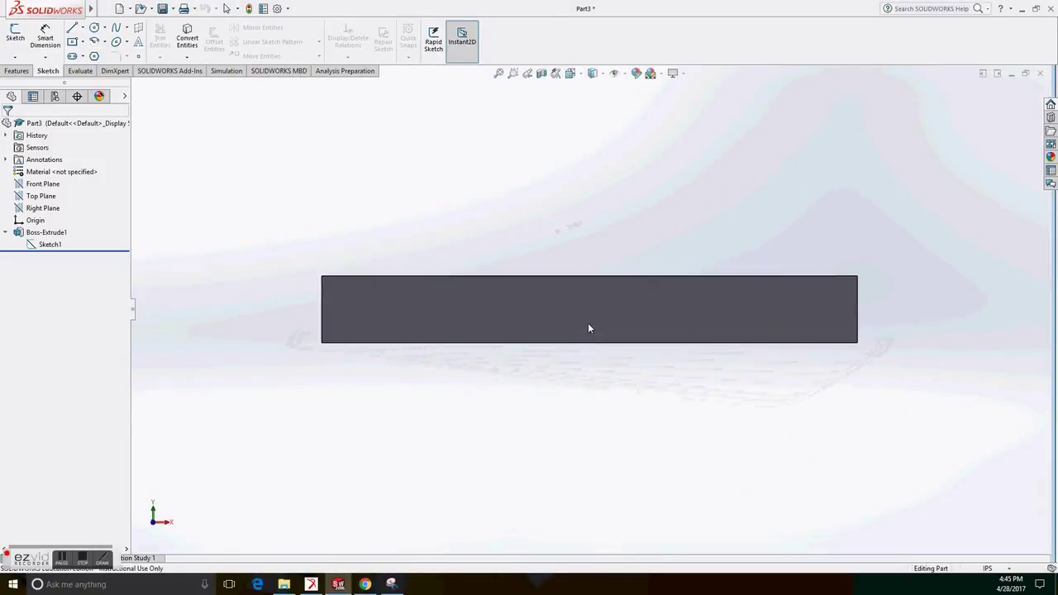
{"action": "left_click", "coordinate": [17, 35]}
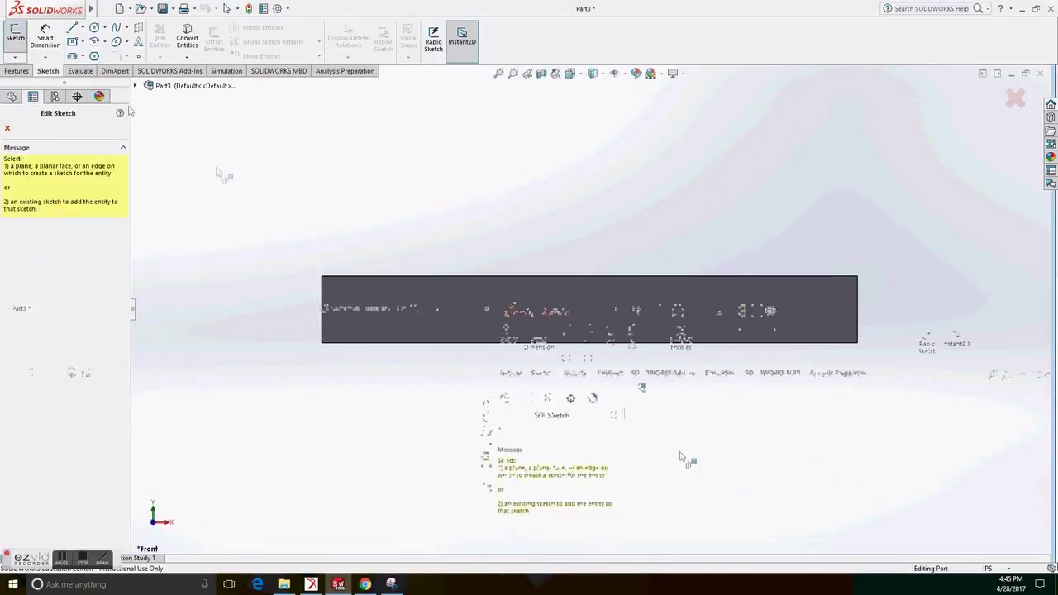
{"action": "left_click", "coordinate": [510, 306]}
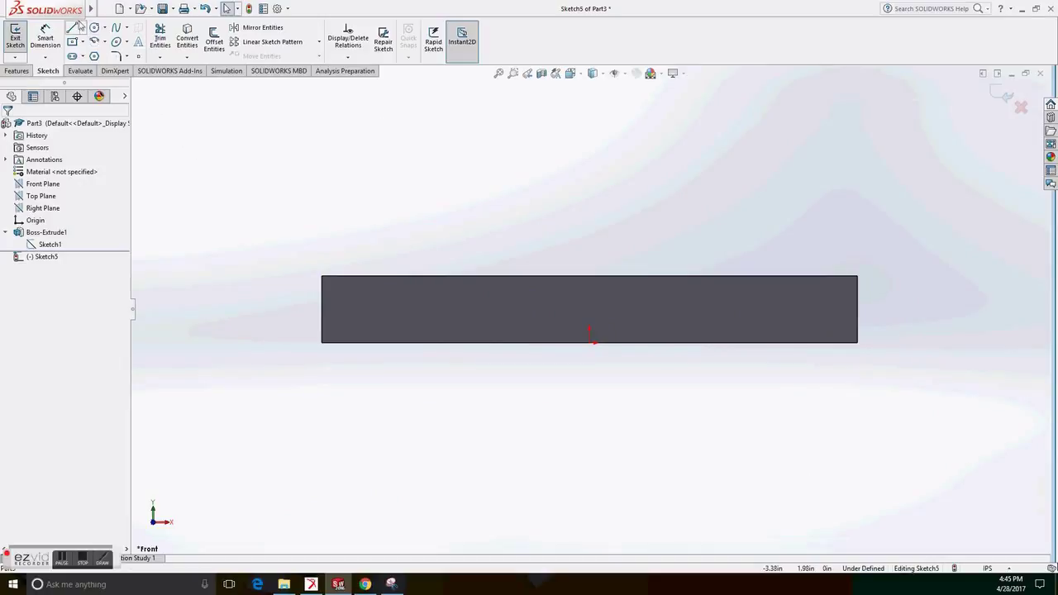
{"action": "left_click", "coordinate": [97, 29]}
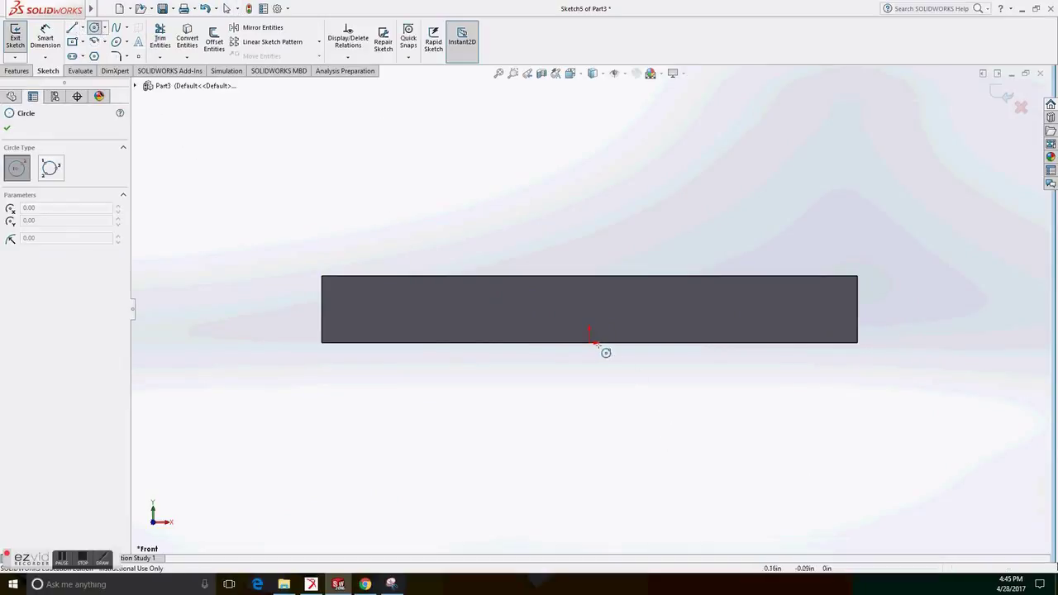
{"action": "left_click", "coordinate": [588, 203]}
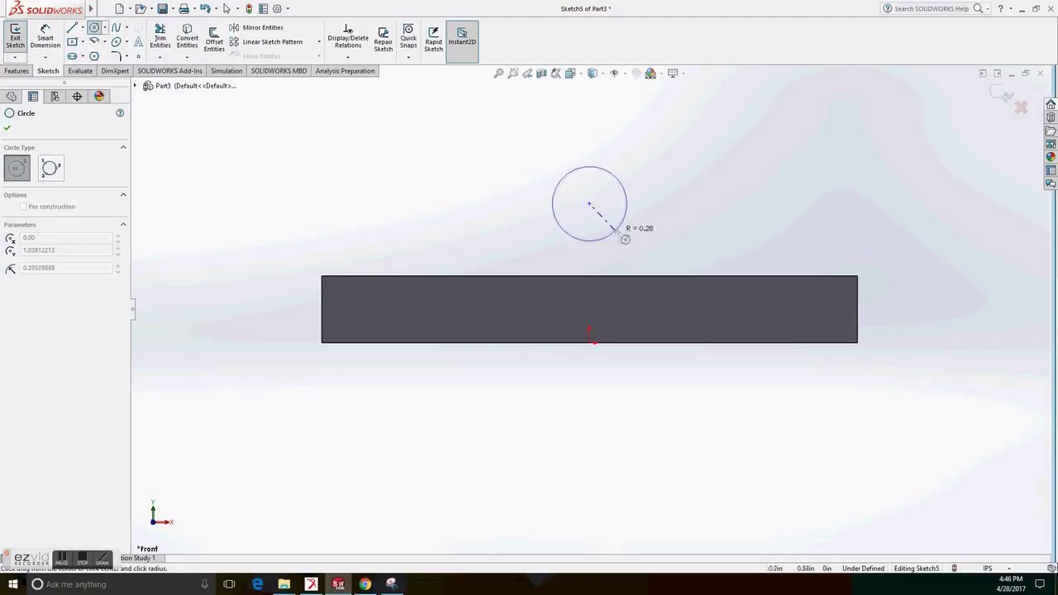
{"action": "left_click", "coordinate": [620, 235]}
{"action": "key", "text": "Escape"}
Step: Draw two vertical lines from the circle to the block's top edge and trim away the lower arc
{"action": "left_click", "coordinate": [72, 27]}
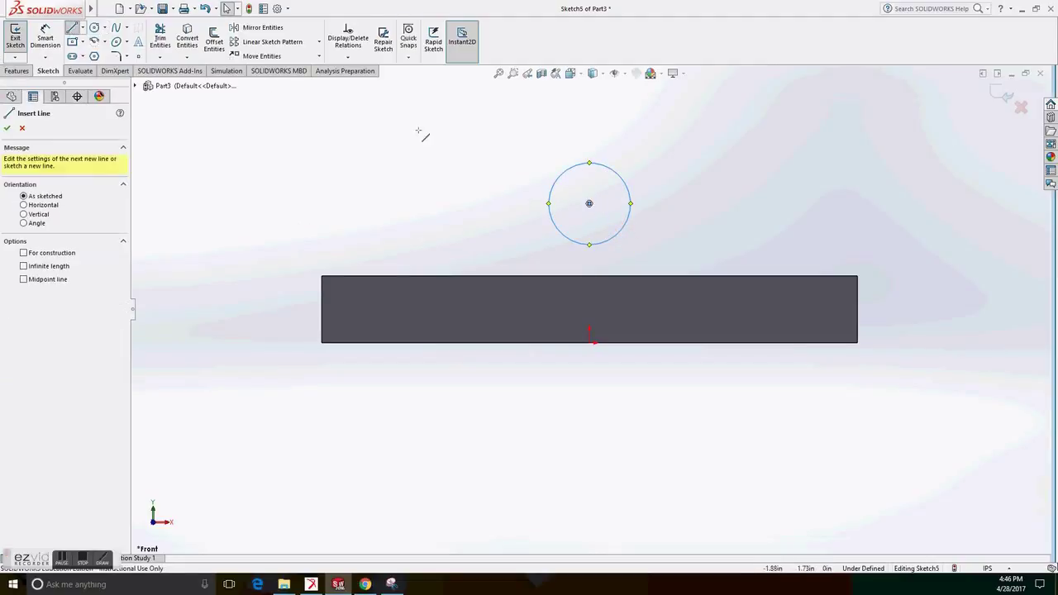
{"action": "left_click", "coordinate": [631, 204]}
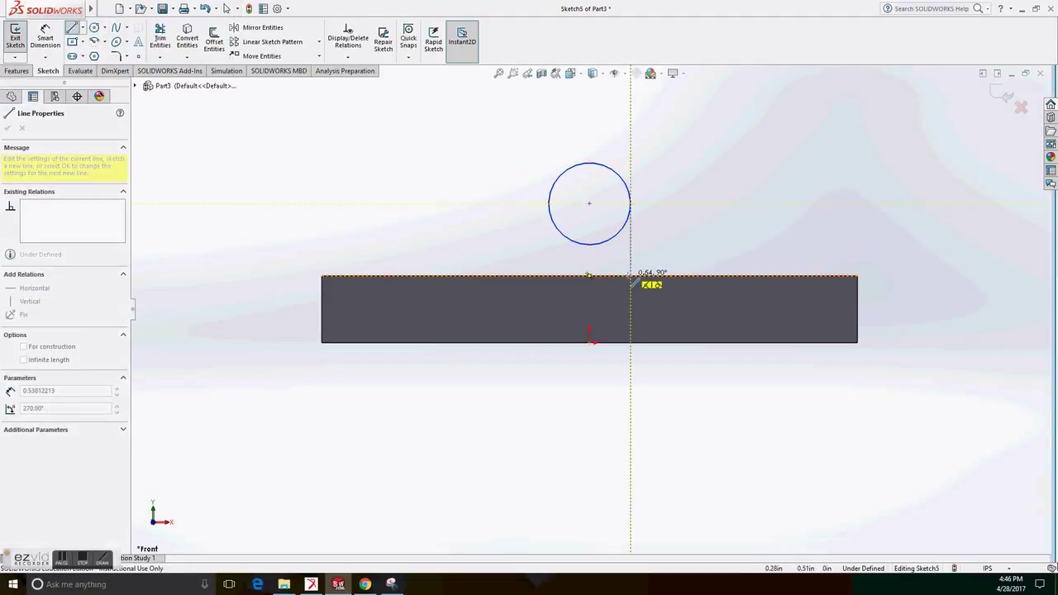
{"action": "left_click", "coordinate": [631, 276]}
{"action": "left_click", "coordinate": [548, 276]}
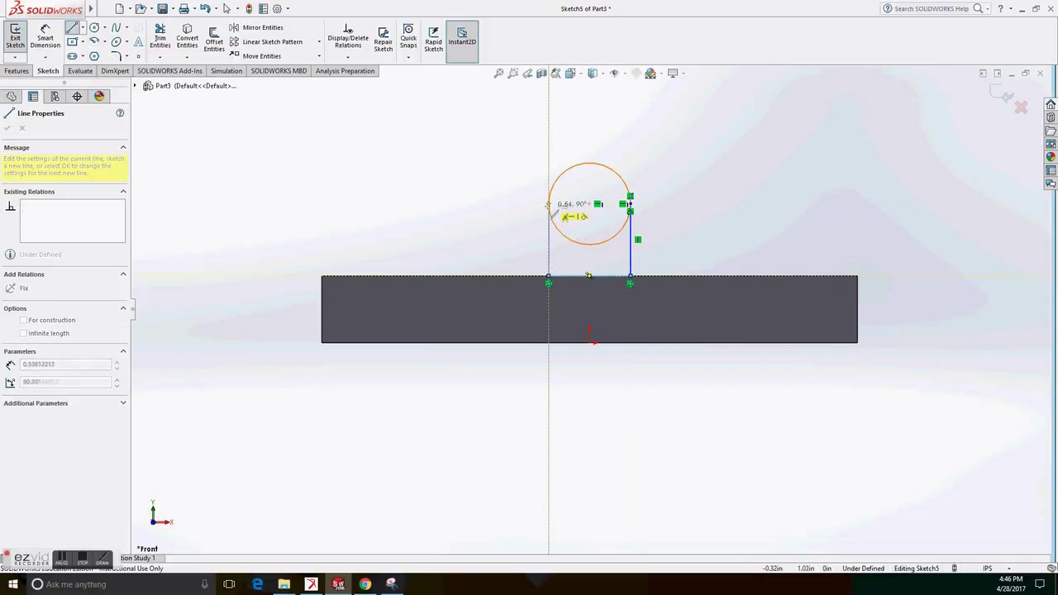
{"action": "left_click", "coordinate": [548, 203]}
{"action": "key", "text": "Escape"}
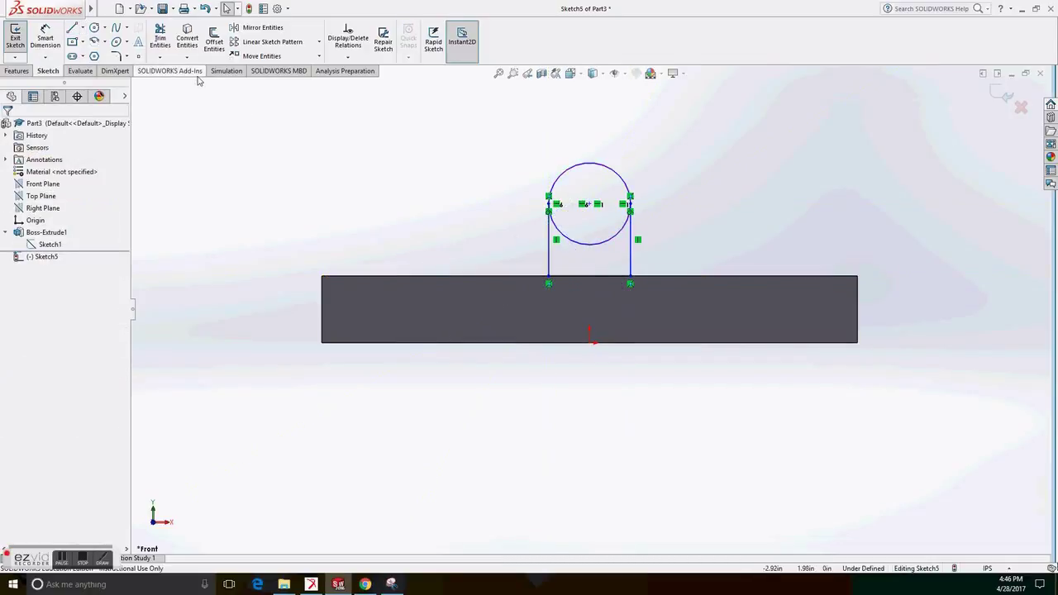
{"action": "left_click", "coordinate": [165, 43]}
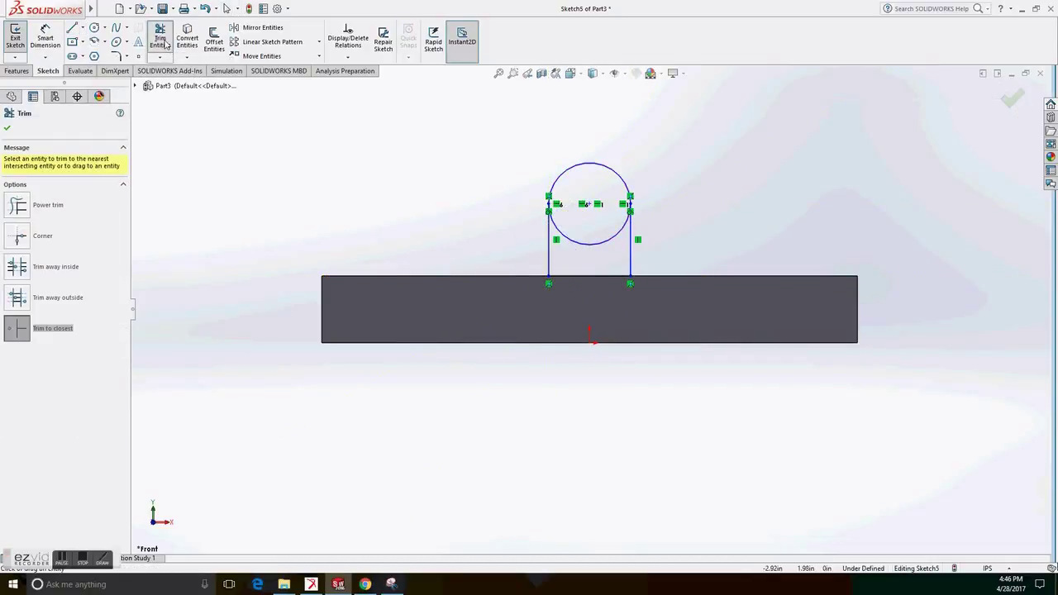
{"action": "left_click", "coordinate": [599, 246]}
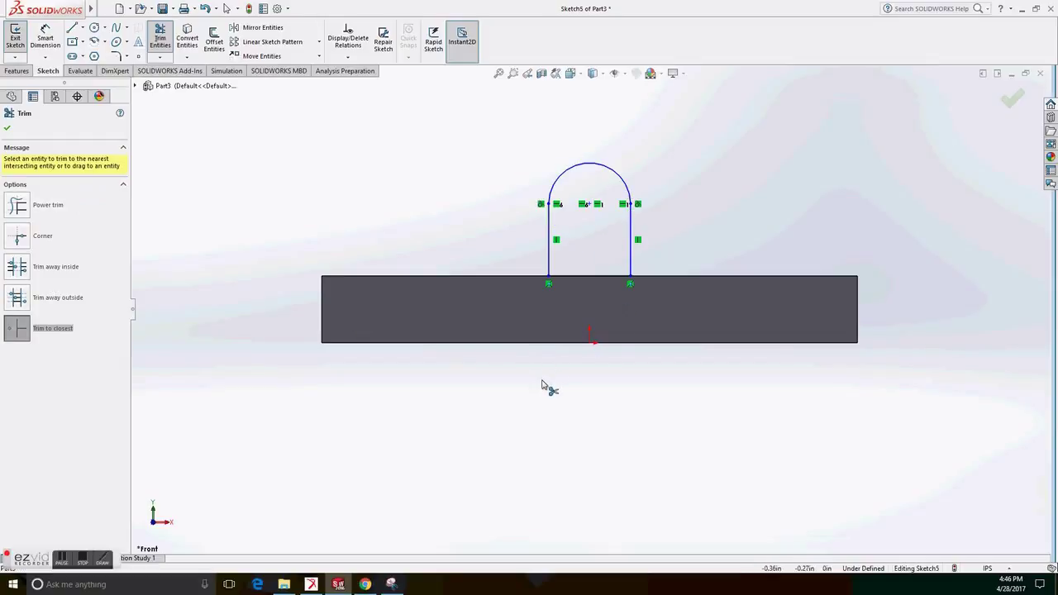
{"action": "key", "text": "Escape"}
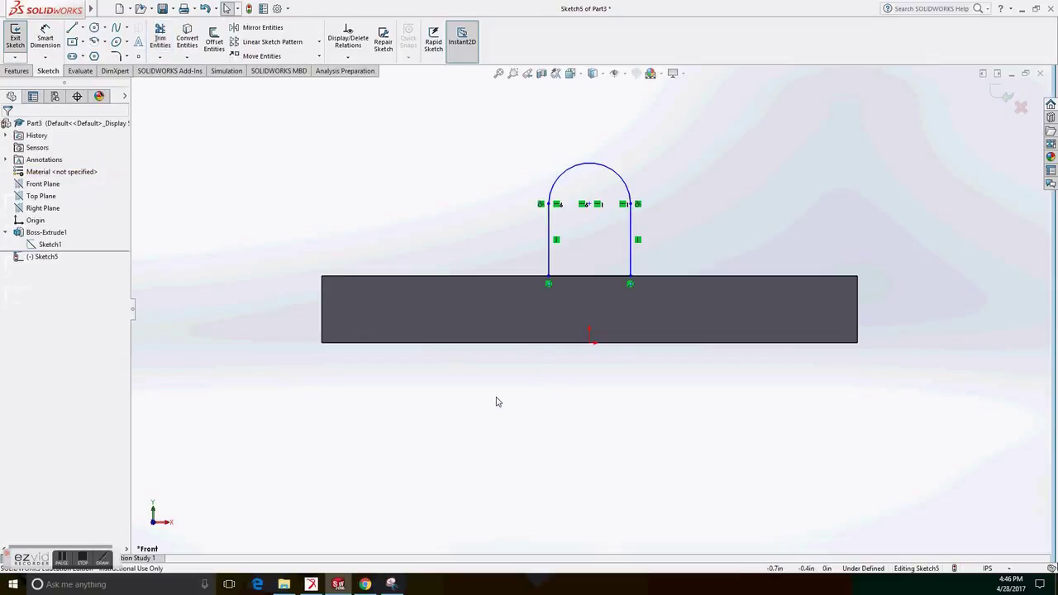
Step: Dimension the arch radius to 0.75 in and its centre 2.00 in from the base's left edge
{"action": "left_click", "coordinate": [45, 39]}
{"action": "left_click", "coordinate": [626, 185]}
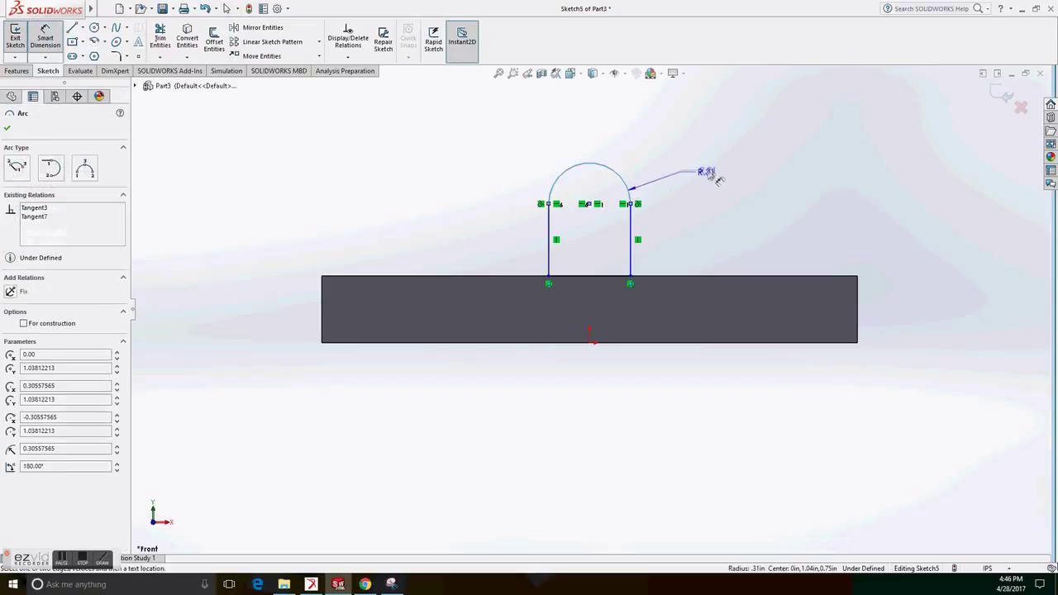
{"action": "left_click", "coordinate": [716, 165]}
{"action": "type", "text": "0.75"}
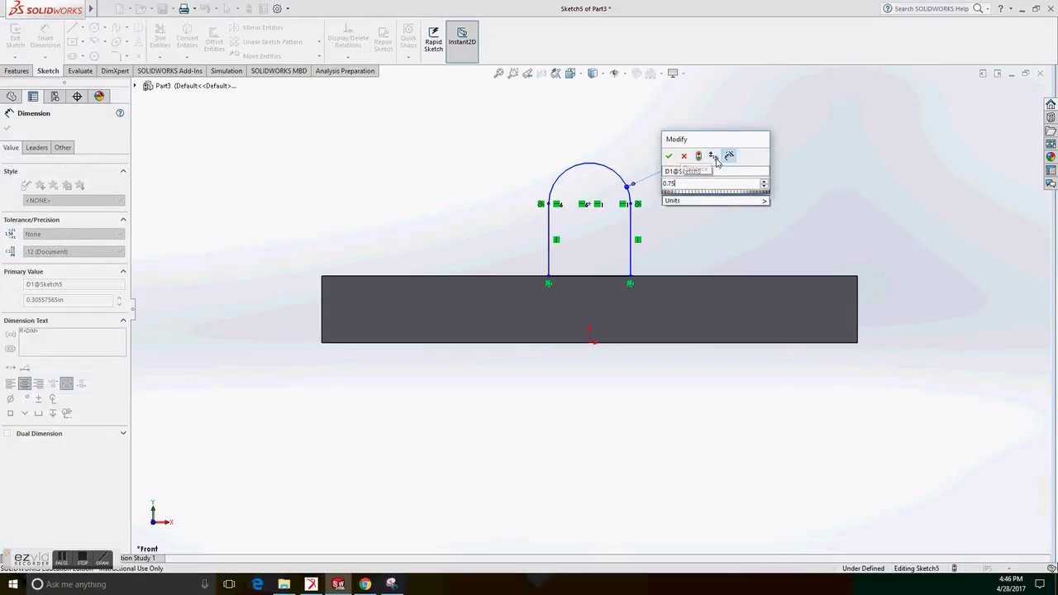
{"action": "key", "text": "Return"}
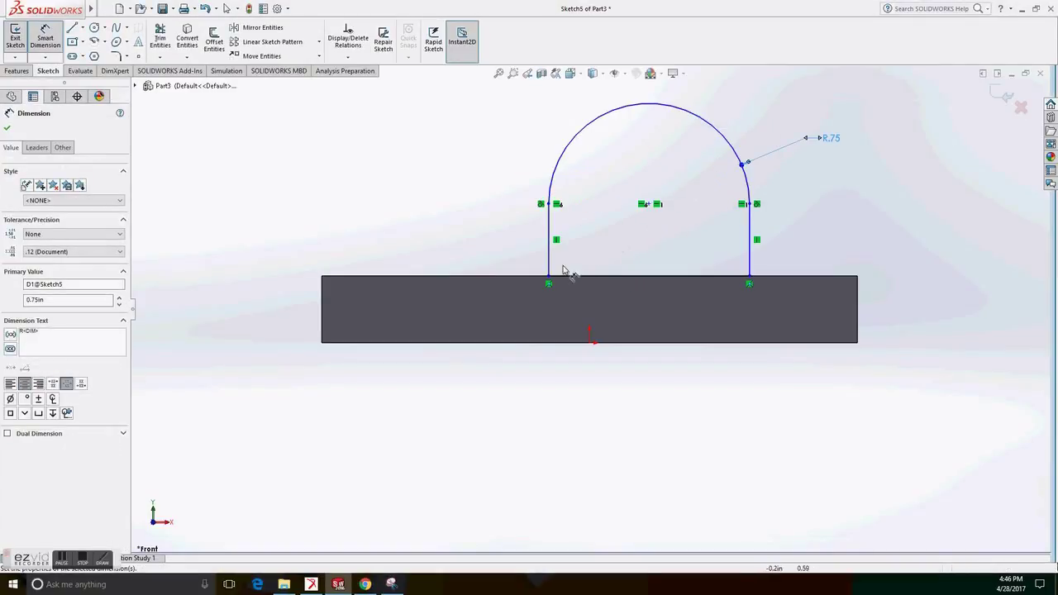
{"action": "left_click", "coordinate": [650, 205]}
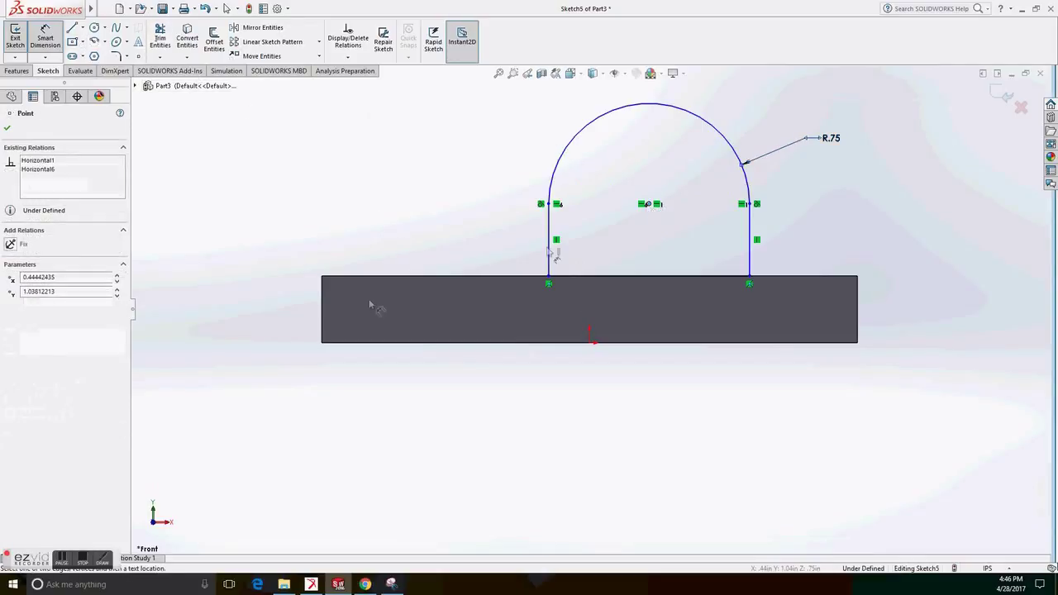
{"action": "left_click", "coordinate": [322, 321]}
{"action": "left_click", "coordinate": [496, 401]}
{"action": "type", "text": "2"}
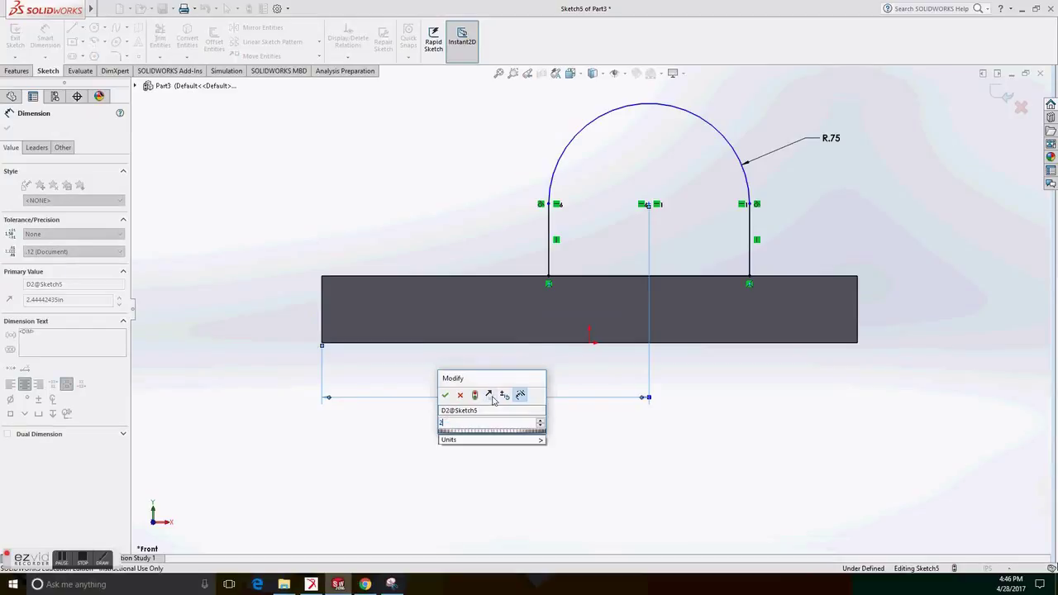
{"action": "key", "text": "Return"}
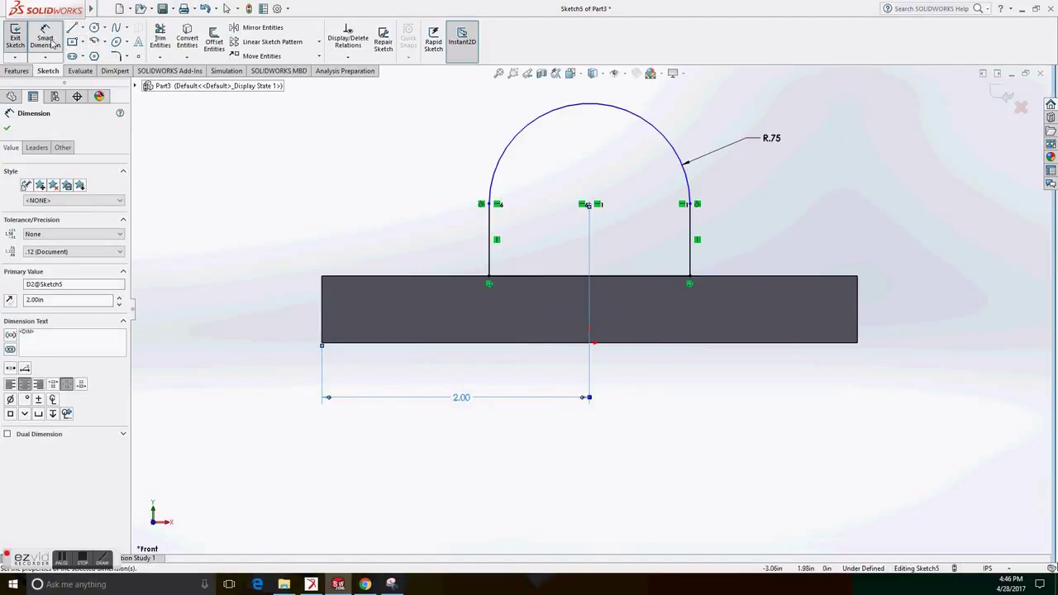
Step: Dimension the arch's left side top 1.50 in above the base's bottom edge
{"action": "left_click", "coordinate": [53, 43]}
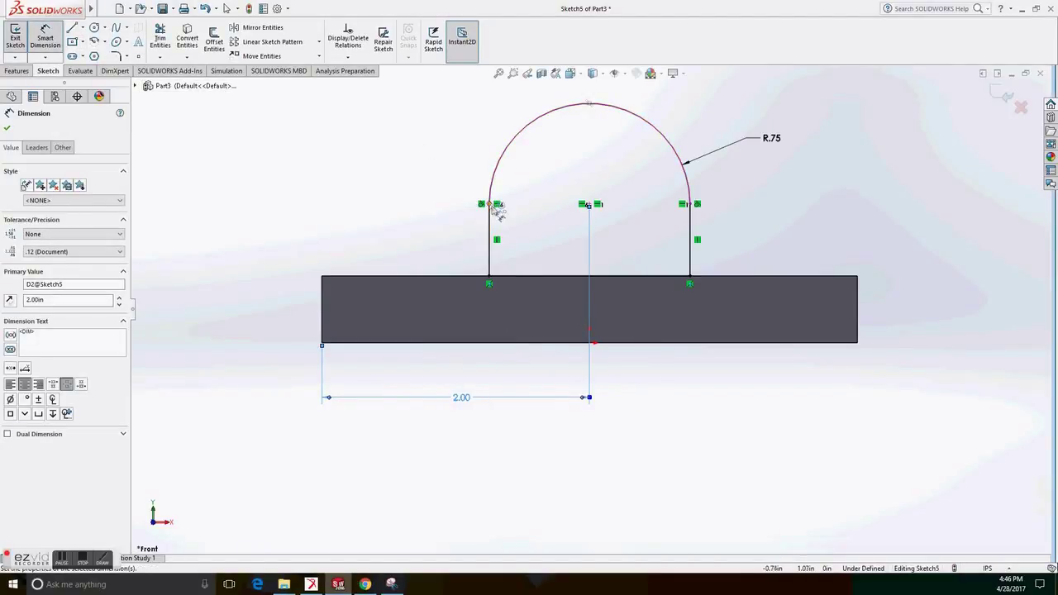
{"action": "left_click", "coordinate": [489, 204]}
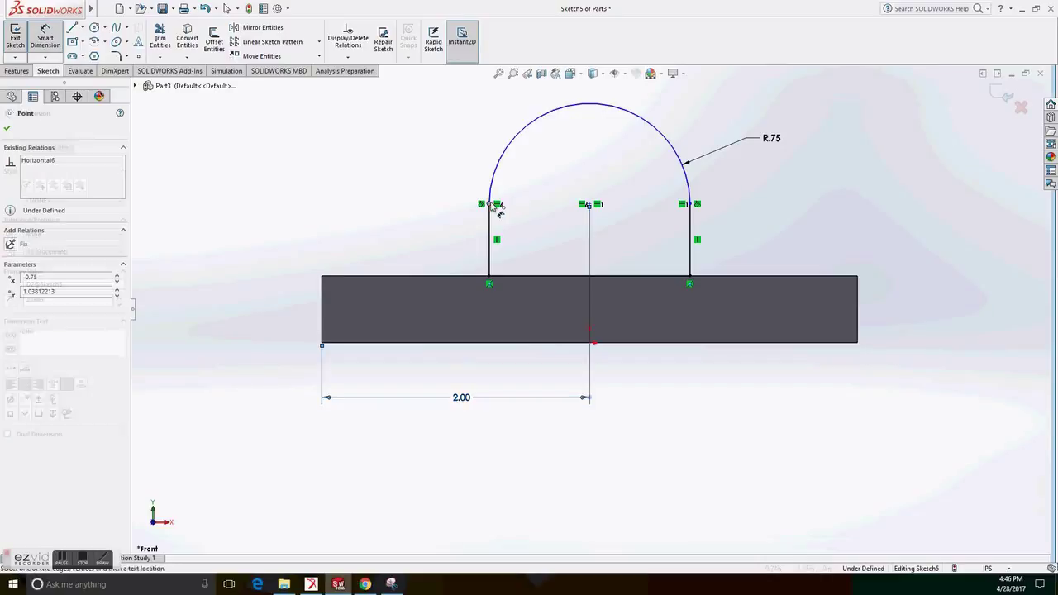
{"action": "left_click", "coordinate": [330, 345]}
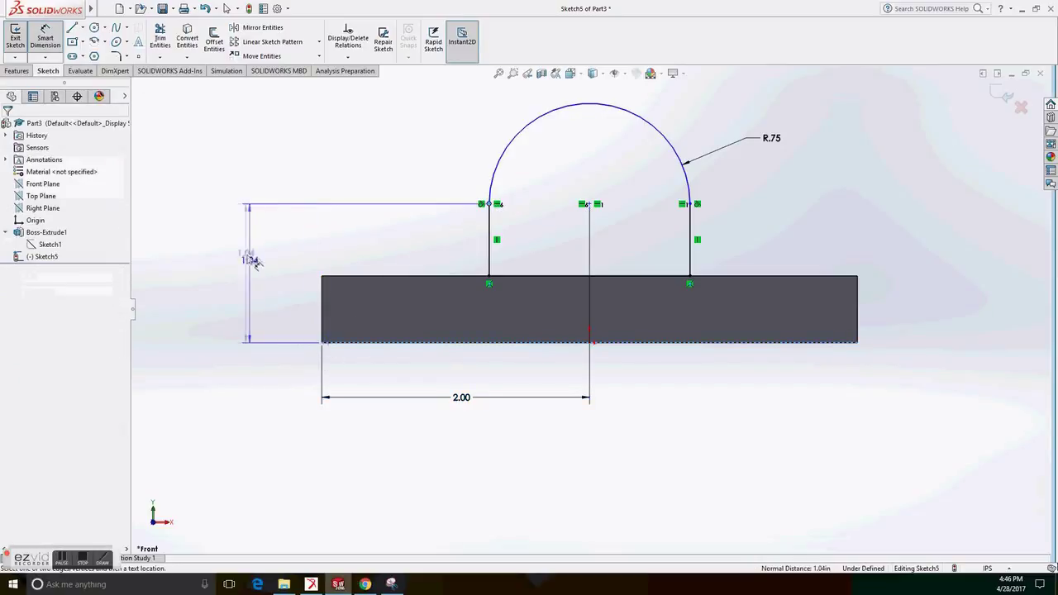
{"action": "left_click", "coordinate": [251, 267]}
{"action": "type", "text": "1.5"}
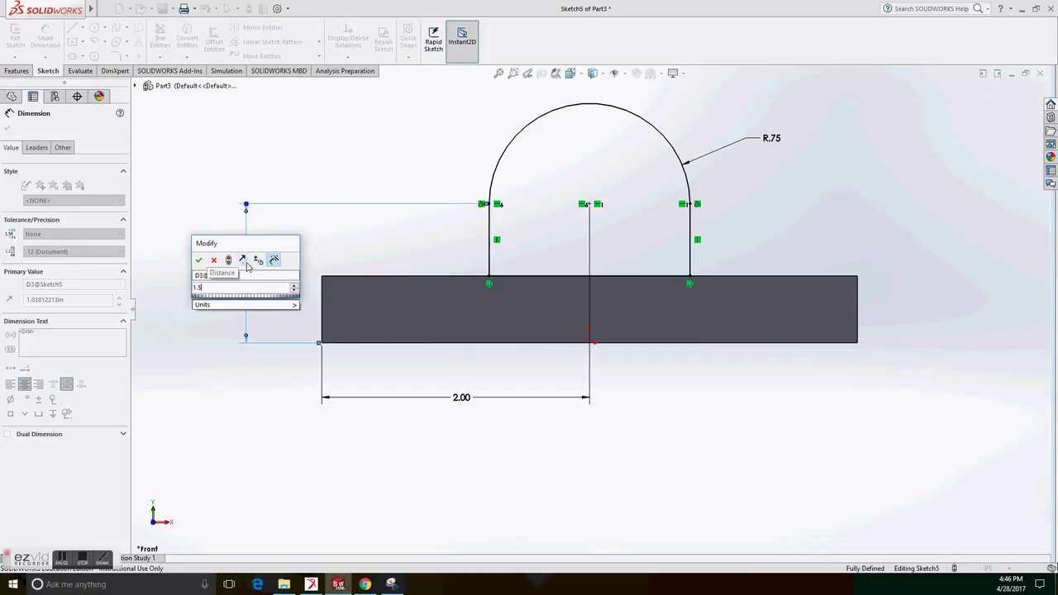
{"action": "key", "text": "Return"}
{"action": "scroll", "coordinate": [588, 153], "scroll_direction": "up", "scroll_amount": 3}
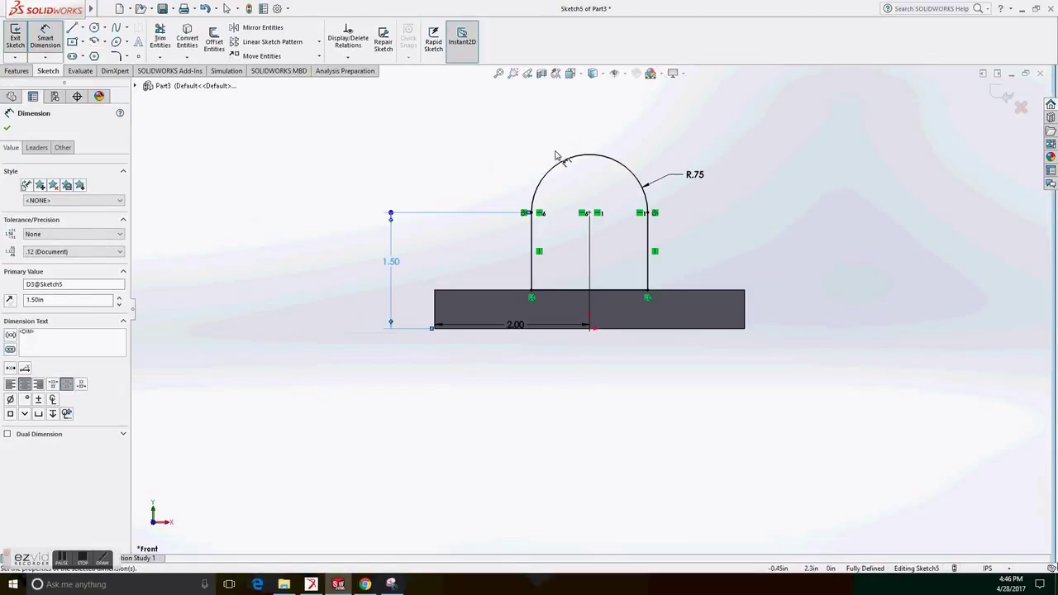
{"action": "scroll", "coordinate": [549, 153], "scroll_direction": "down", "scroll_amount": 3}
Step: Extrude the arch sketch 0.50 in in the reversed direction to form the upright tab
{"action": "left_click", "coordinate": [15, 71]}
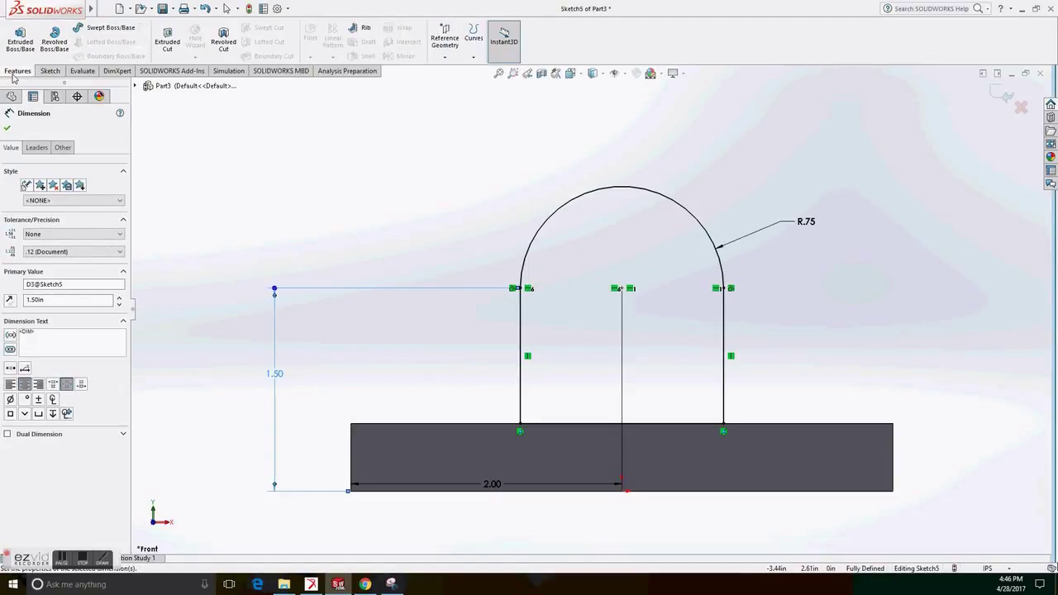
{"action": "left_click", "coordinate": [20, 42]}
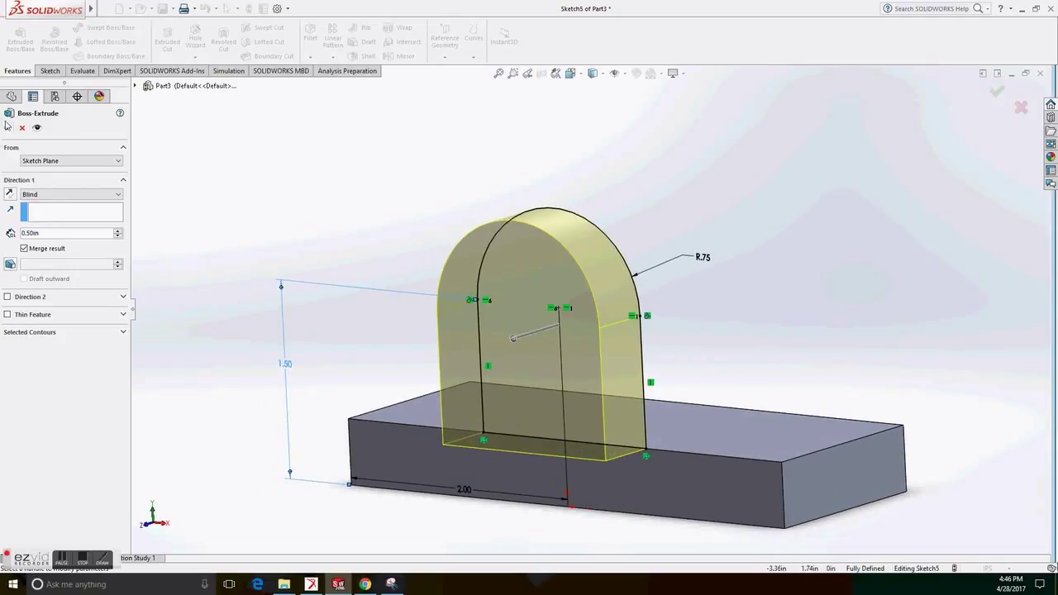
{"action": "left_click", "coordinate": [10, 195]}
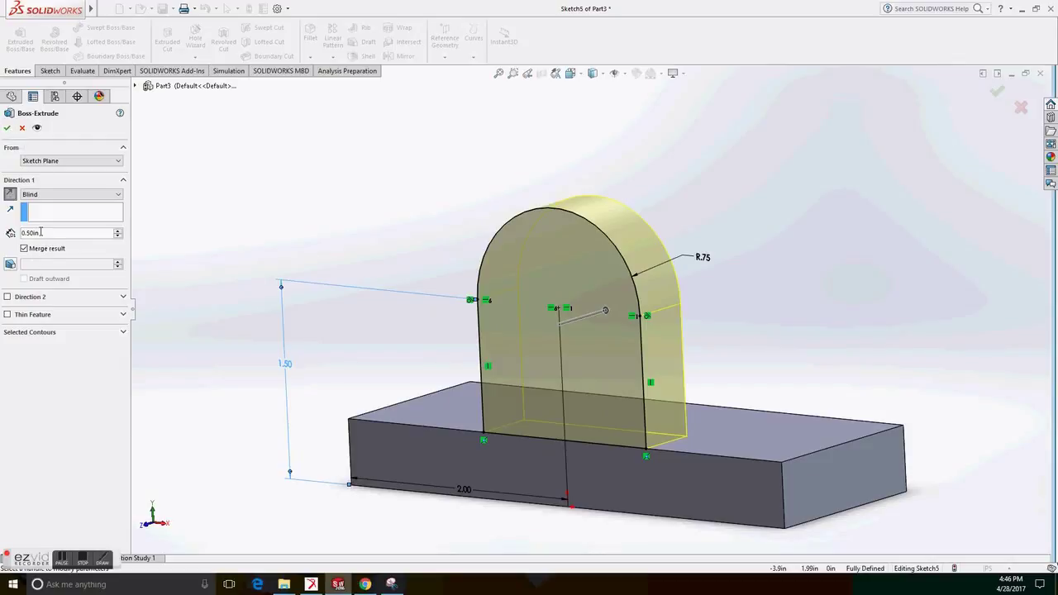
{"action": "left_click", "coordinate": [8, 129]}
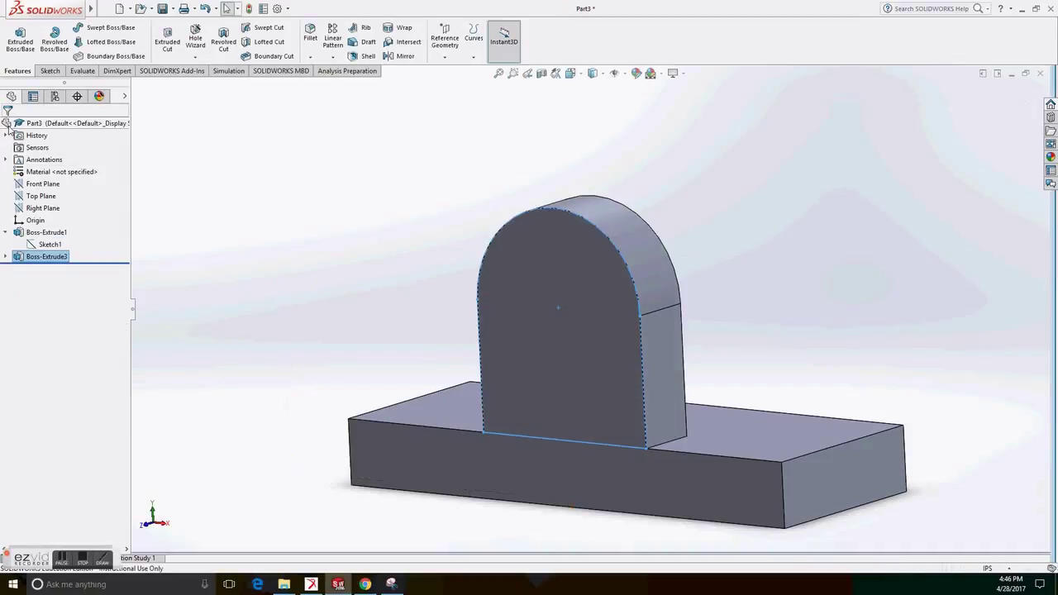
{"action": "middle_click_drag", "start_coordinate": [743, 308], "coordinate": [761, 293]}
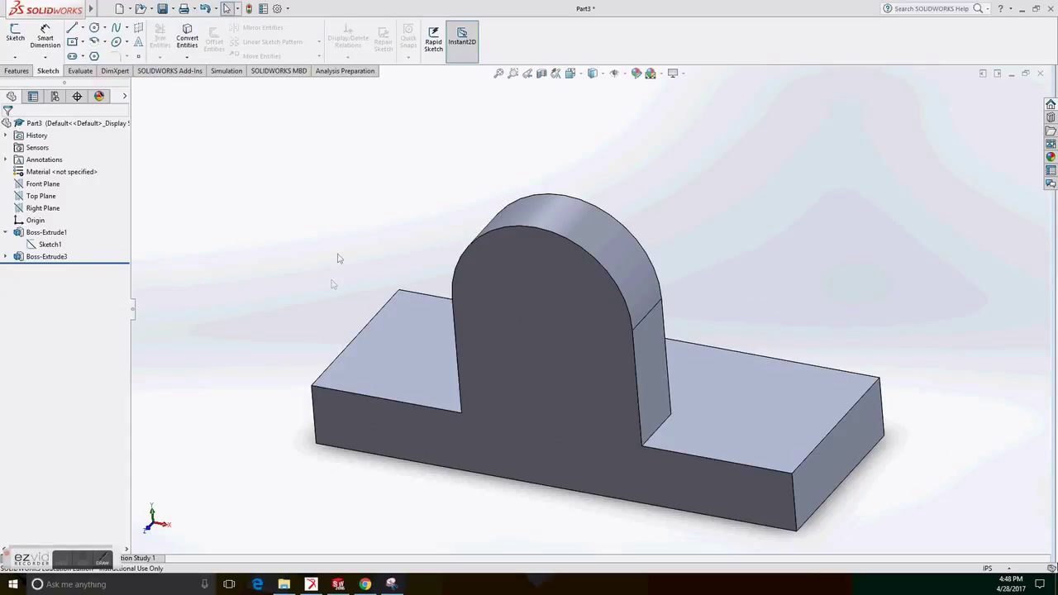
Step: In Top view, sketch on the base's top face and draw a circle near its left end
{"action": "left_click", "coordinate": [569, 73]}
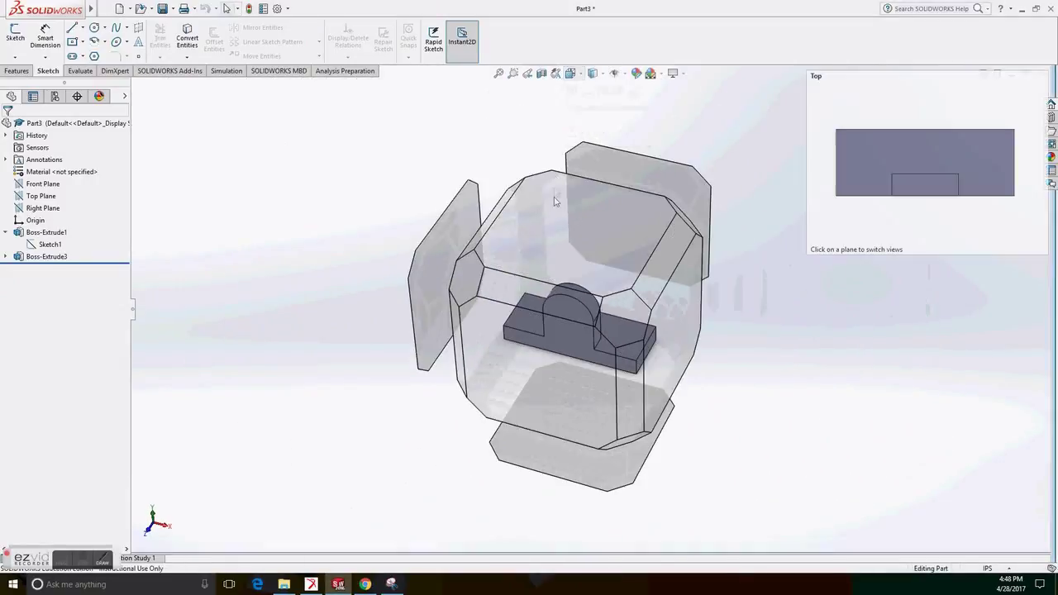
{"action": "left_click", "coordinate": [555, 201]}
{"action": "left_click", "coordinate": [15, 35]}
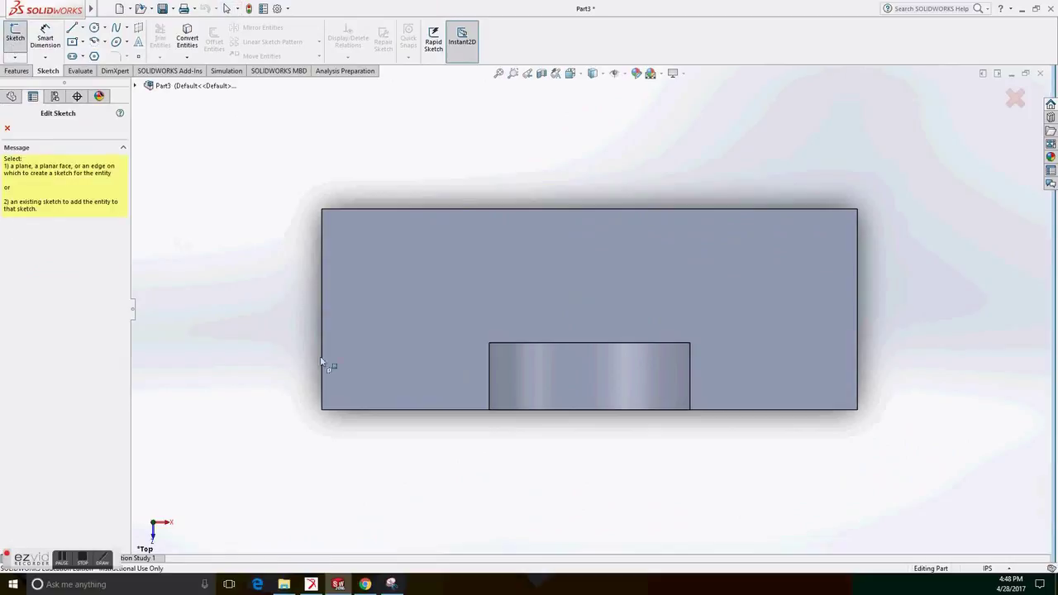
{"action": "left_click", "coordinate": [515, 275]}
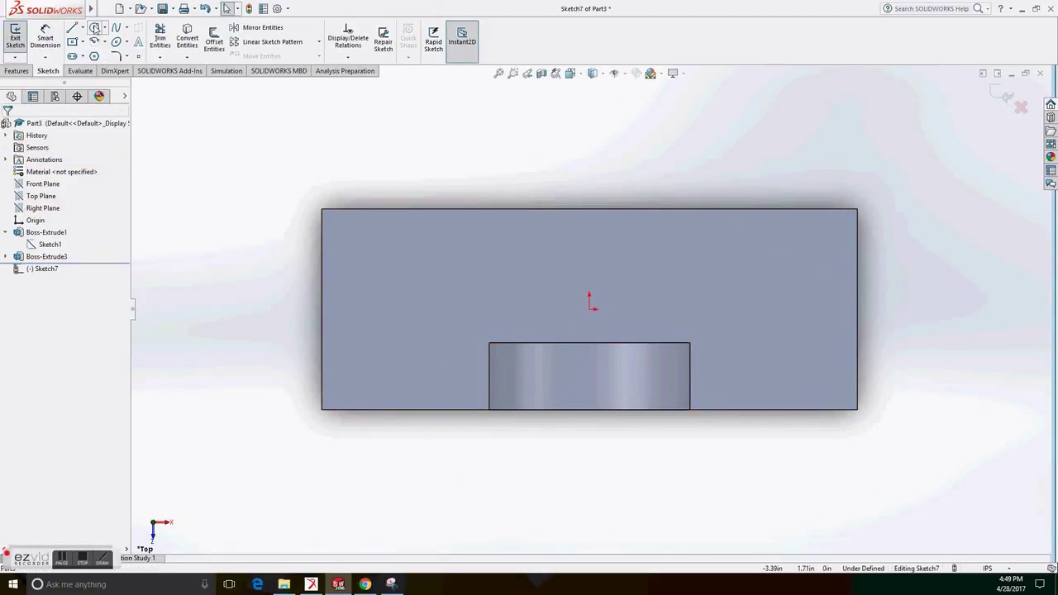
{"action": "left_click", "coordinate": [95, 28]}
{"action": "left_click", "coordinate": [384, 346]}
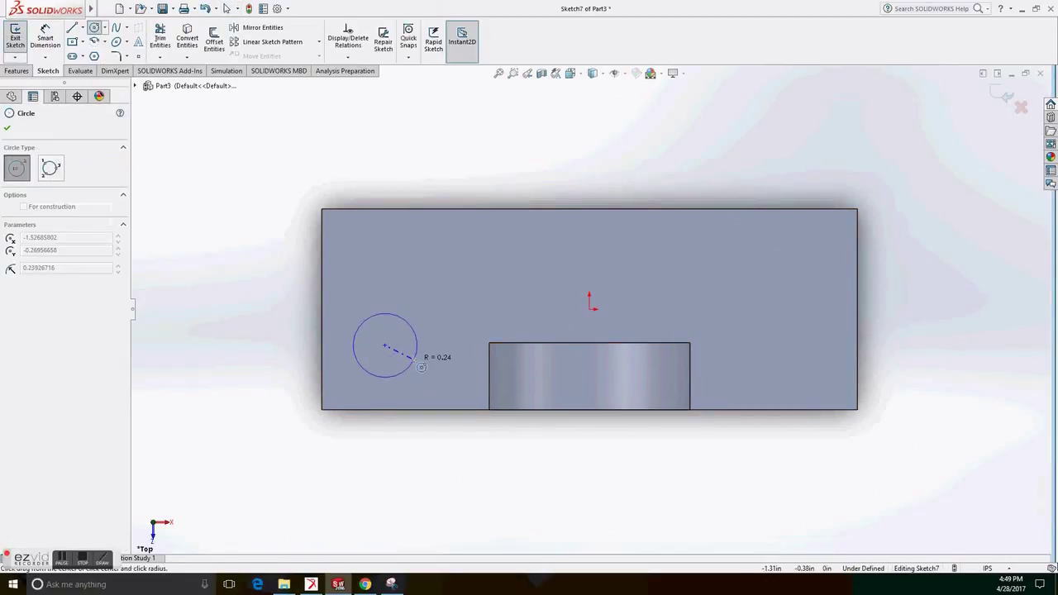
{"action": "left_click", "coordinate": [415, 362]}
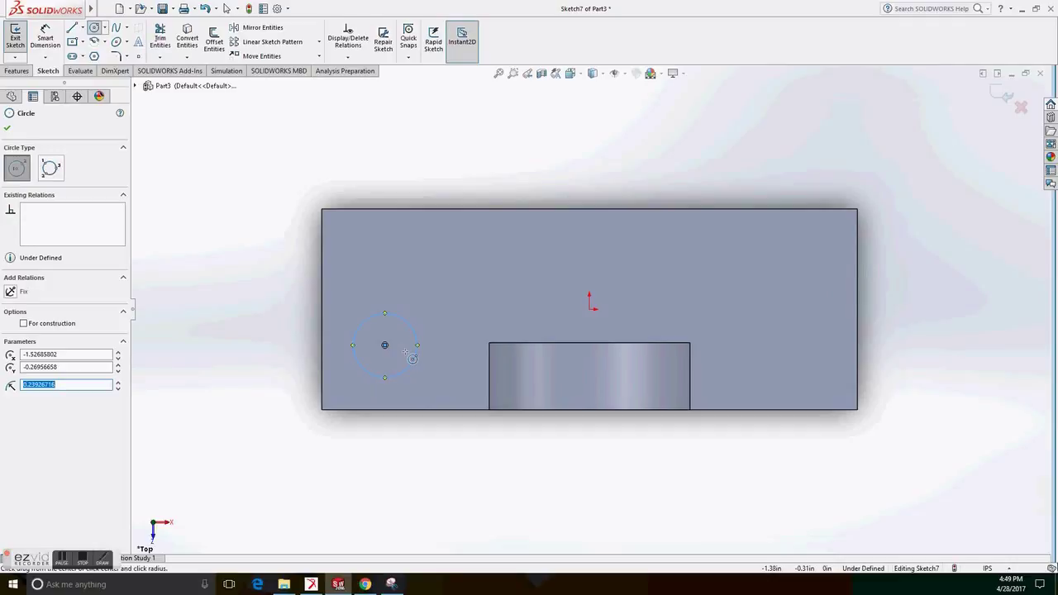
Step: Dimension the circle's centre 0.50 in from the base's bottom edge
{"action": "left_click", "coordinate": [46, 37]}
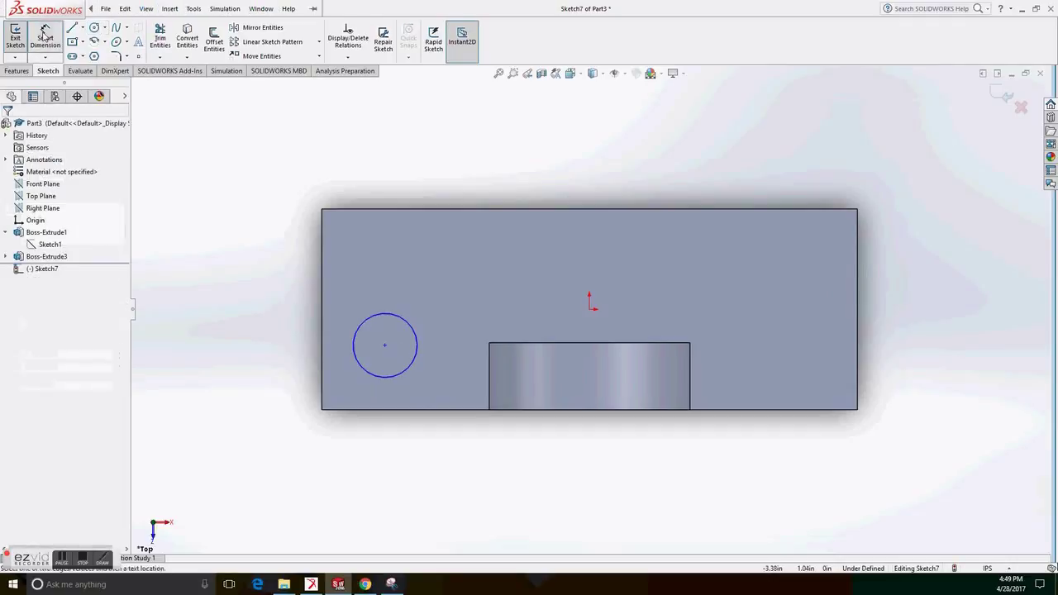
{"action": "left_click", "coordinate": [385, 347]}
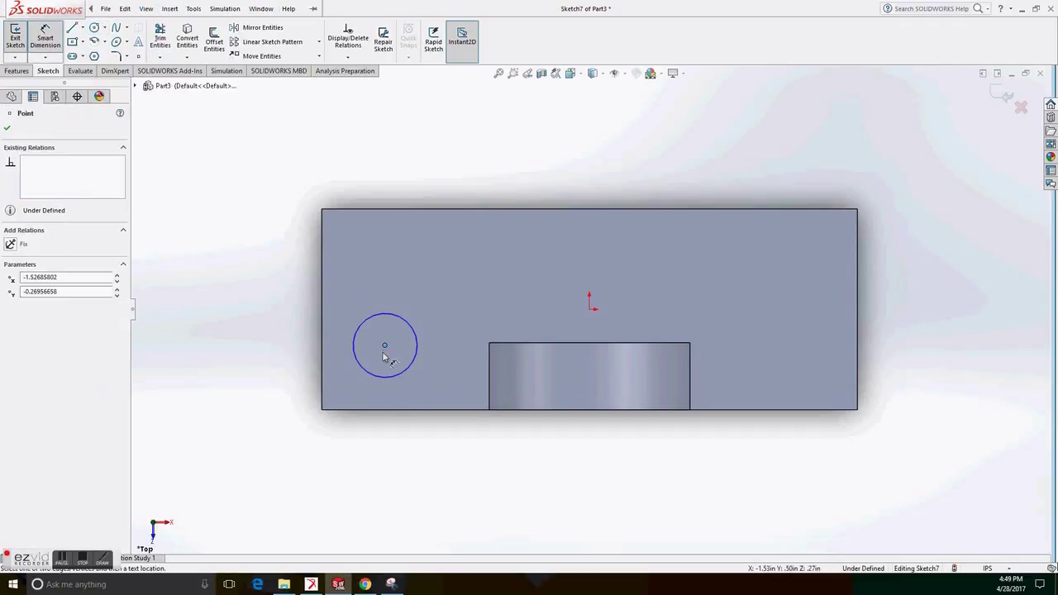
{"action": "left_click", "coordinate": [397, 409]}
{"action": "left_click", "coordinate": [284, 377]}
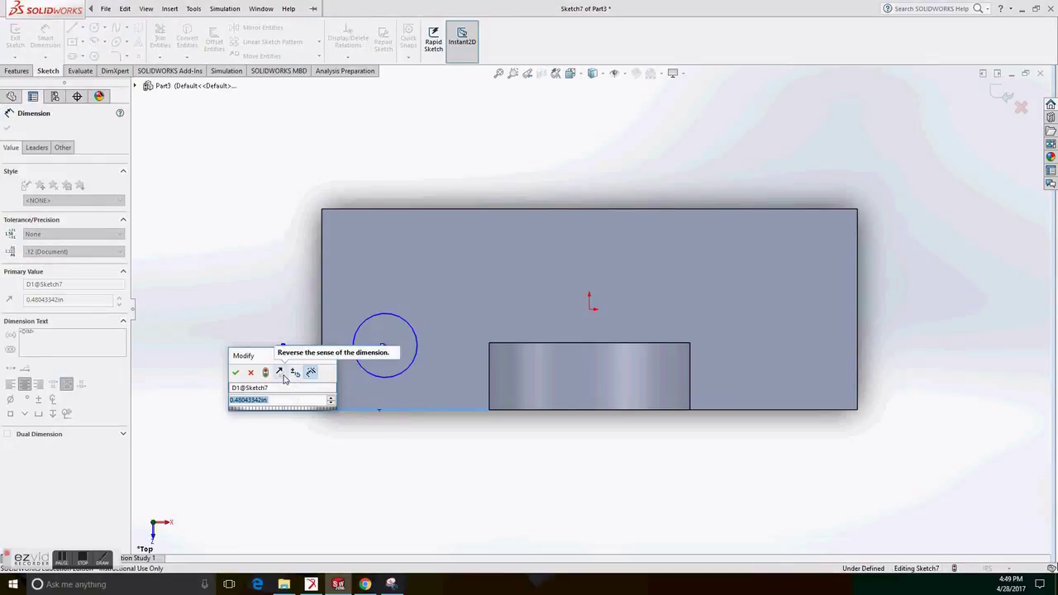
{"action": "type", "text": "0.5"}
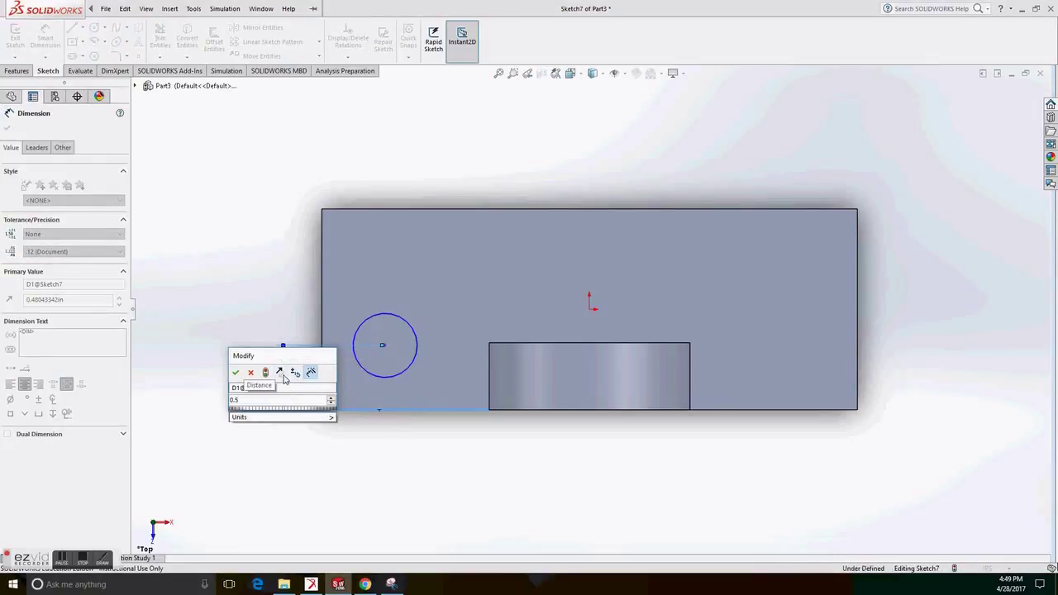
{"action": "key", "text": "Return"}
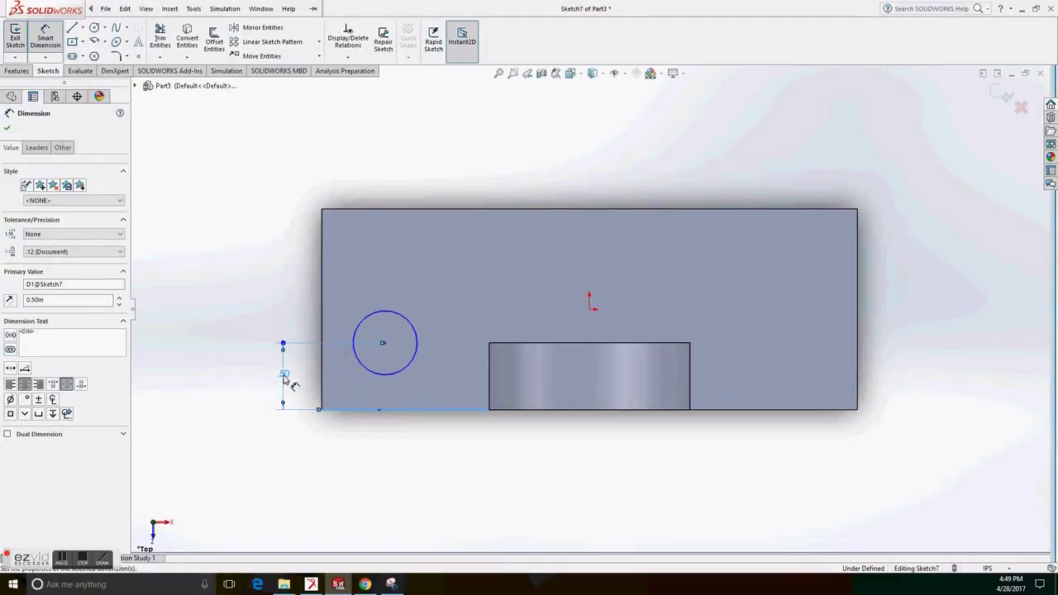
{"action": "key", "text": "Escape"}
{"action": "left_click", "coordinate": [384, 345]}
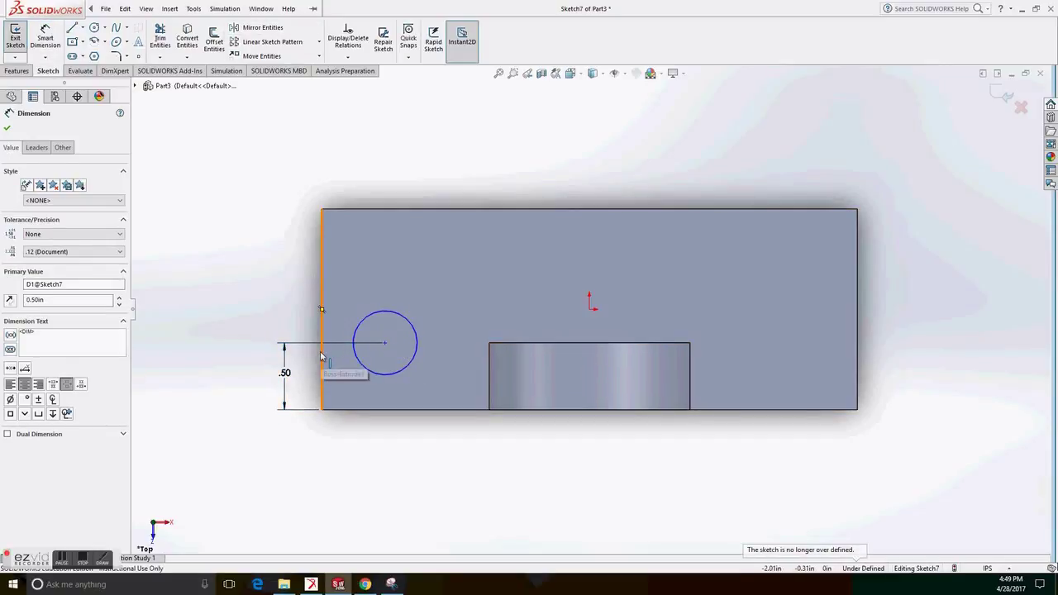
{"action": "left_click", "coordinate": [384, 345], "text": "ctrl"}
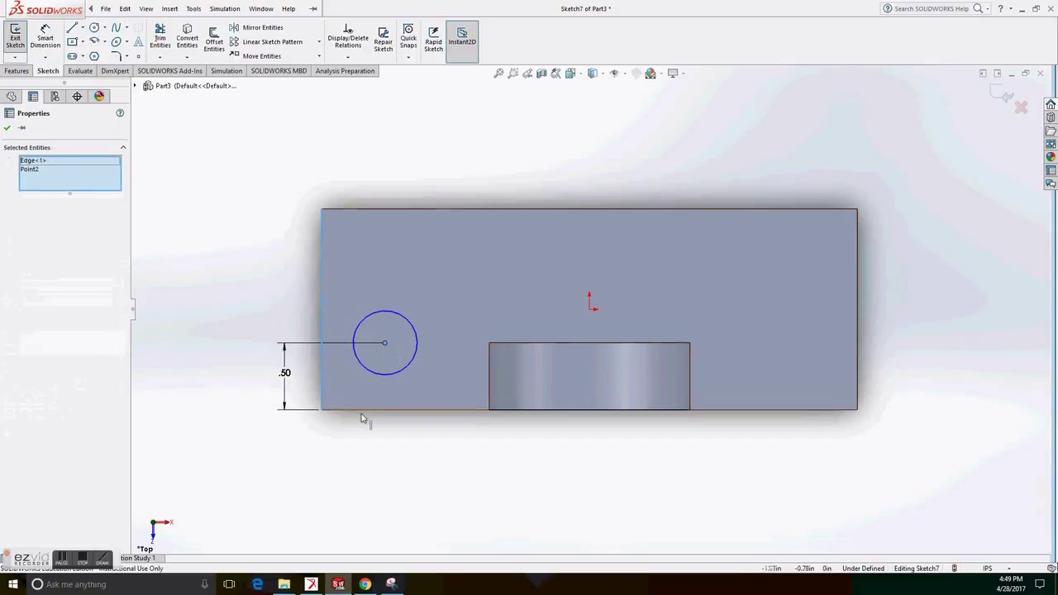
{"action": "left_click", "coordinate": [259, 341]}
Step: Dimension the centre 0.50 in from the left edge and the diameter to 9/32 in
{"action": "left_click", "coordinate": [44, 37]}
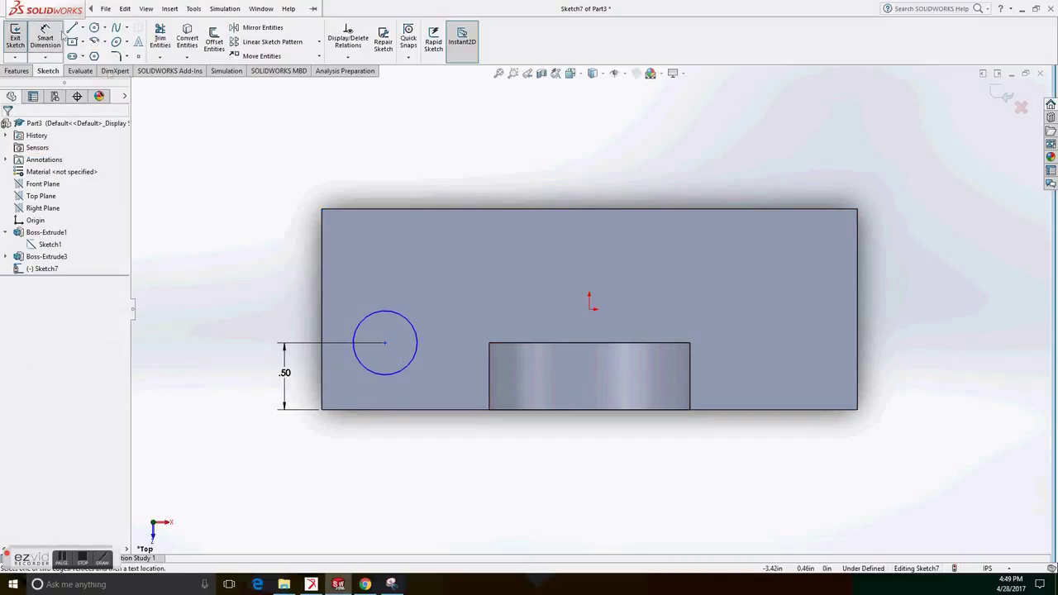
{"action": "left_click", "coordinate": [385, 345]}
{"action": "left_click", "coordinate": [322, 388]}
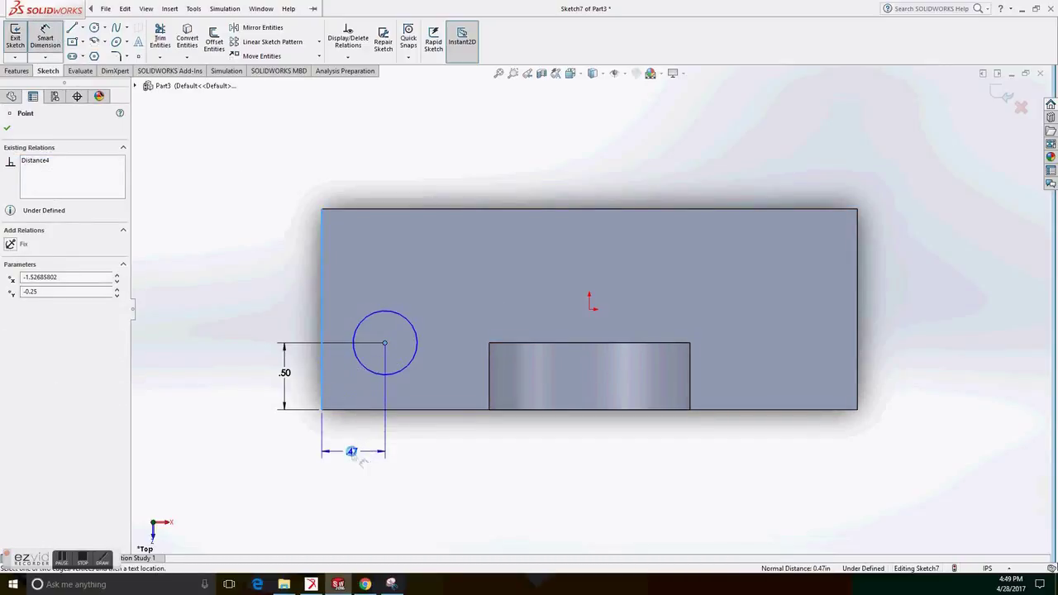
{"action": "left_click", "coordinate": [352, 453]}
{"action": "type", "text": ".5"}
{"action": "key", "text": "Return"}
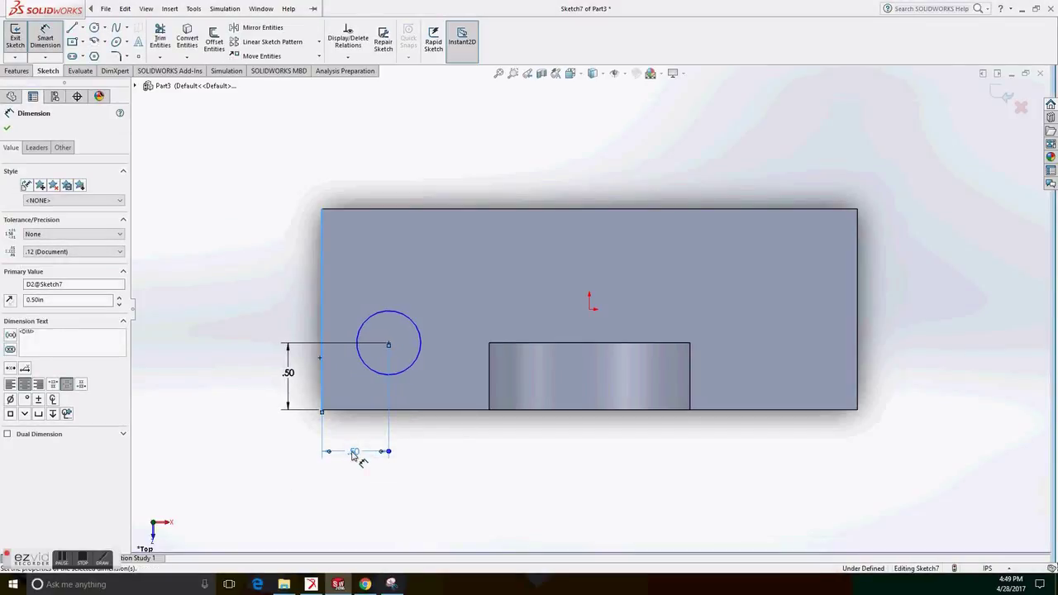
{"action": "left_click", "coordinate": [374, 319]}
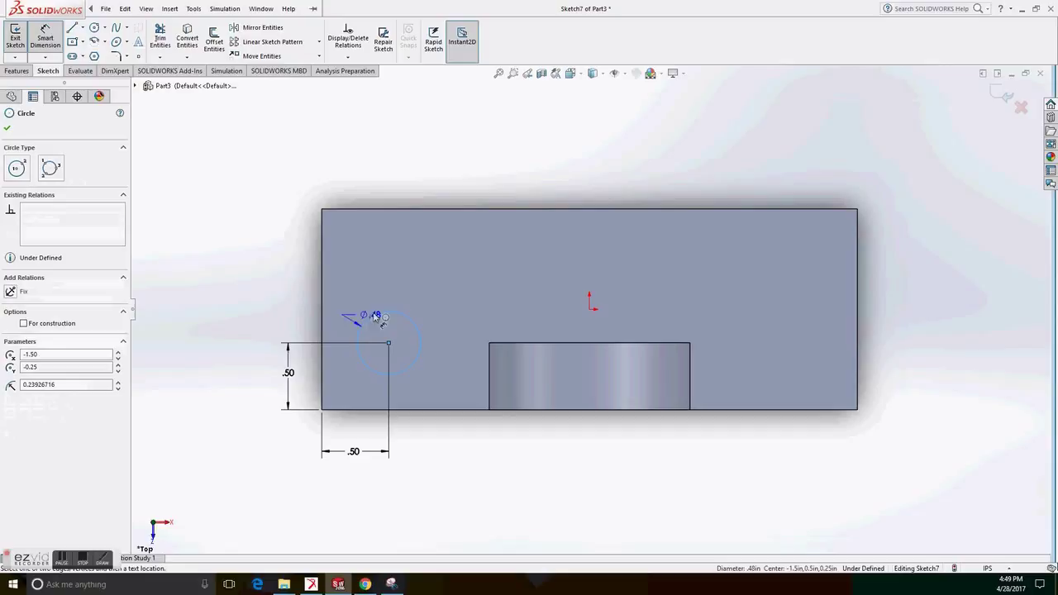
{"action": "left_click", "coordinate": [417, 288]}
{"action": "type", "text": "9/32"}
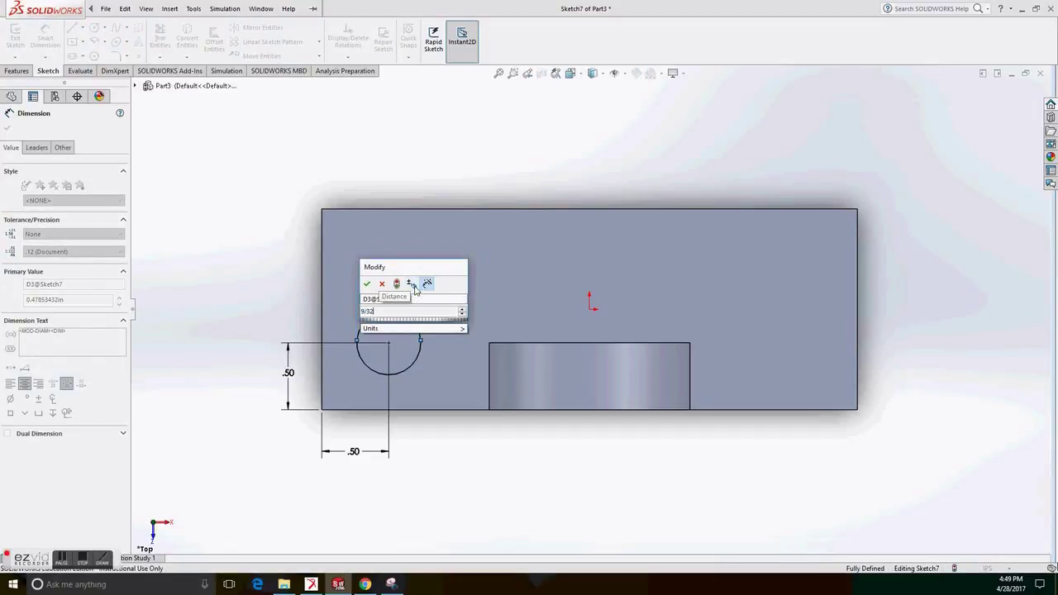
{"action": "key", "text": "Return"}
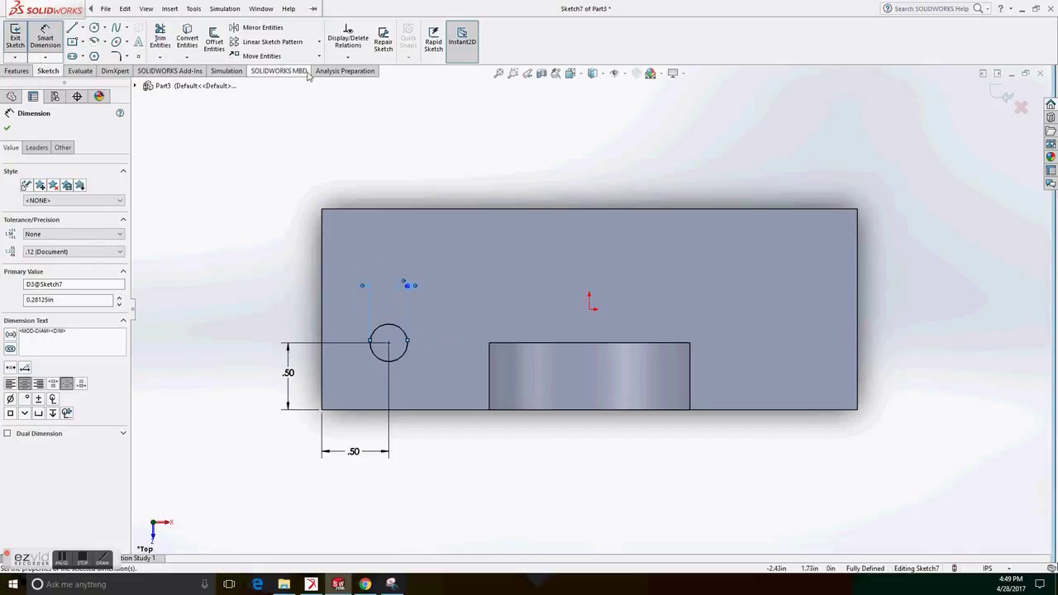
Step: Draw a vertical centerline upward from the origin
{"action": "left_click", "coordinate": [483, 235]}
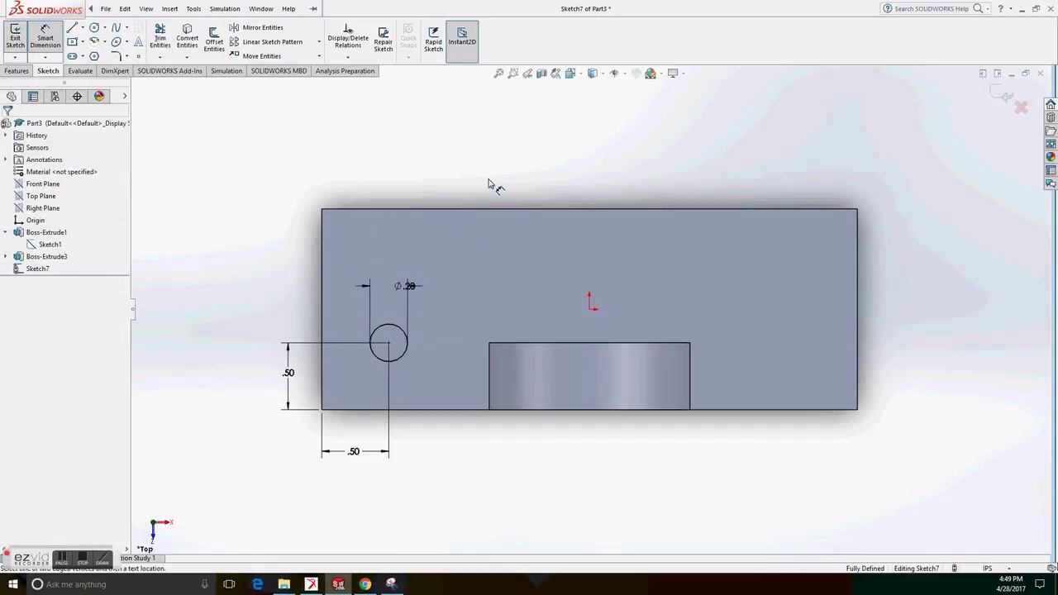
{"action": "left_click", "coordinate": [83, 30]}
{"action": "left_click", "coordinate": [92, 40]}
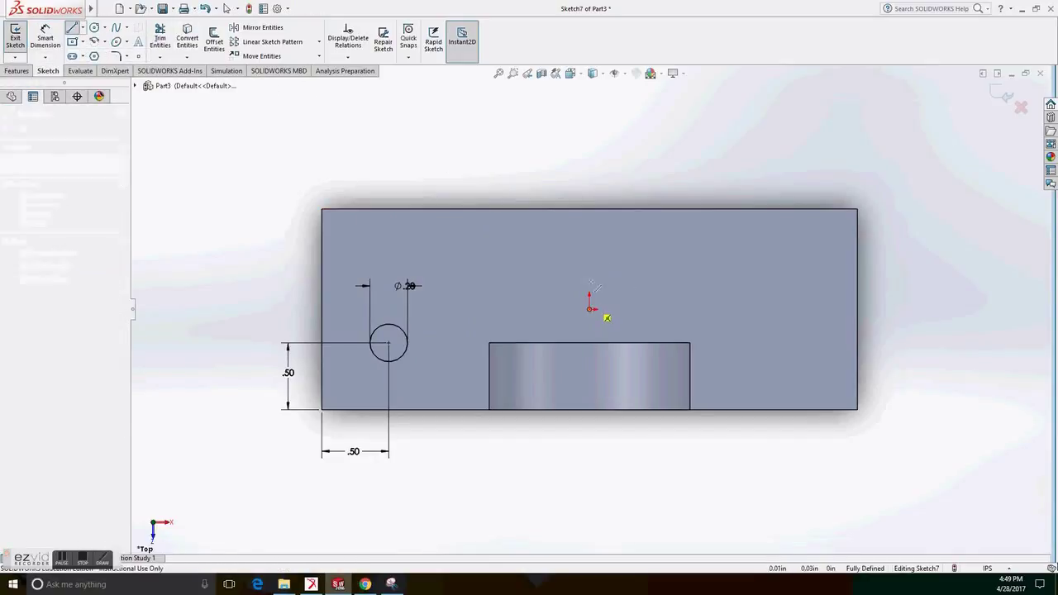
{"action": "left_click", "coordinate": [589, 309]}
{"action": "left_click", "coordinate": [590, 240]}
{"action": "key", "text": "Escape"}
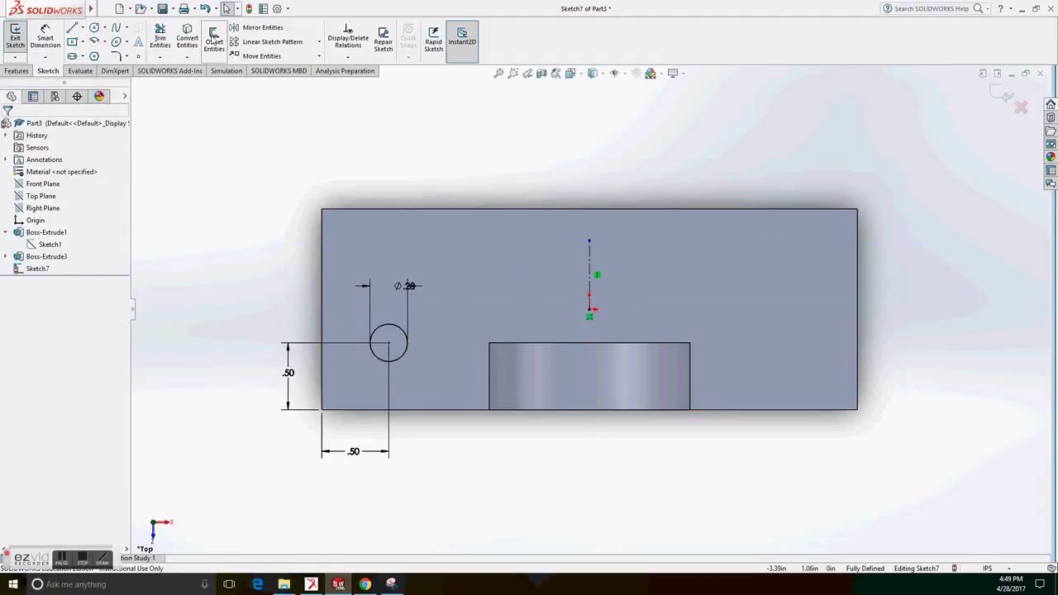
Step: Mirror the 9/32 in circle across the centerline to the base's right end
{"action": "left_click", "coordinate": [262, 27]}
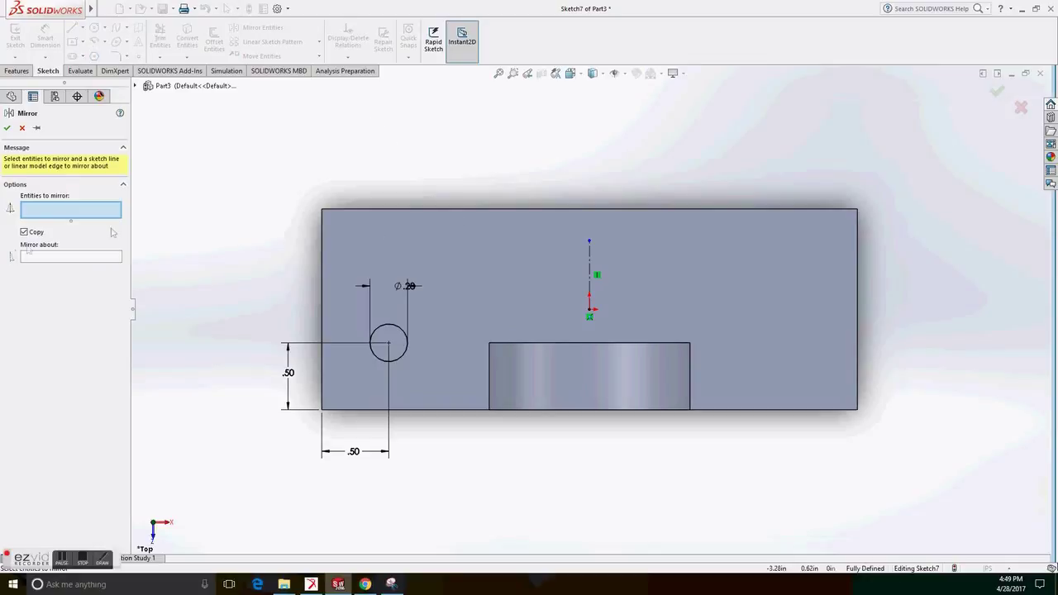
{"action": "left_click", "coordinate": [394, 332]}
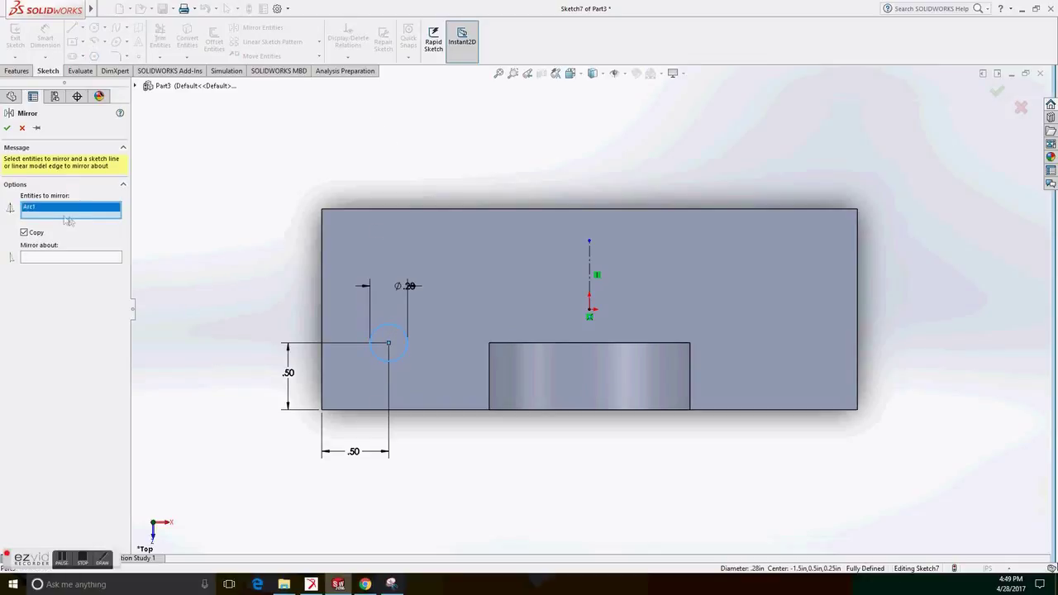
{"action": "left_click", "coordinate": [49, 258]}
{"action": "left_click", "coordinate": [590, 275]}
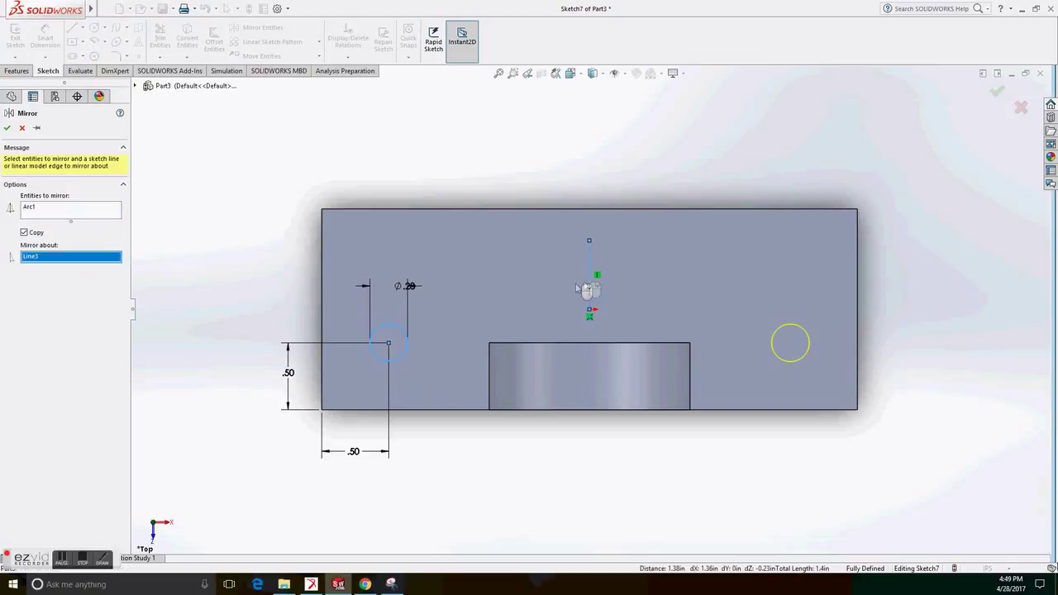
{"action": "left_click", "coordinate": [7, 129]}
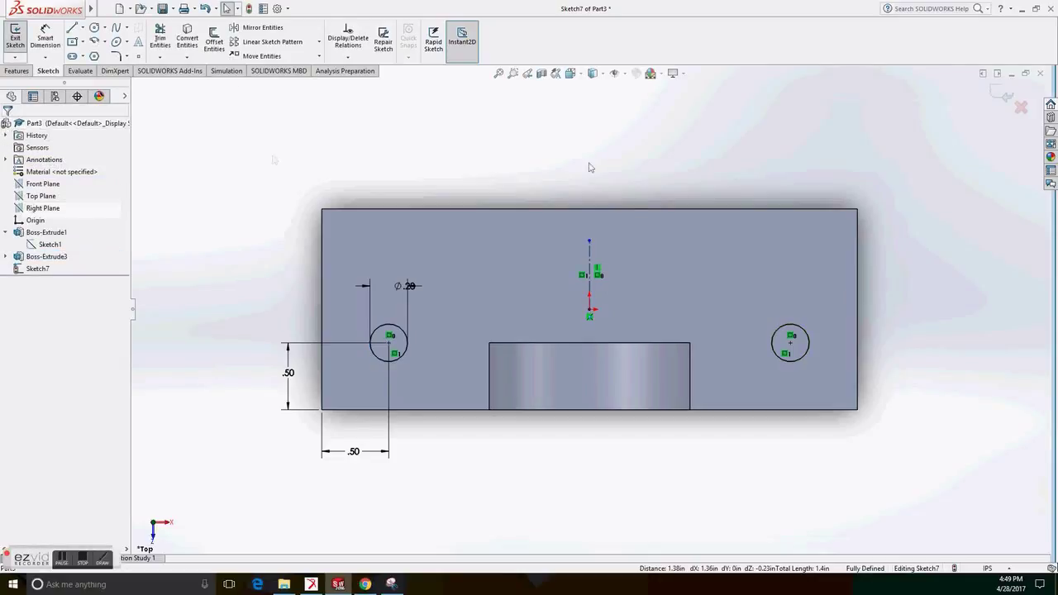
{"action": "left_click", "coordinate": [16, 70]}
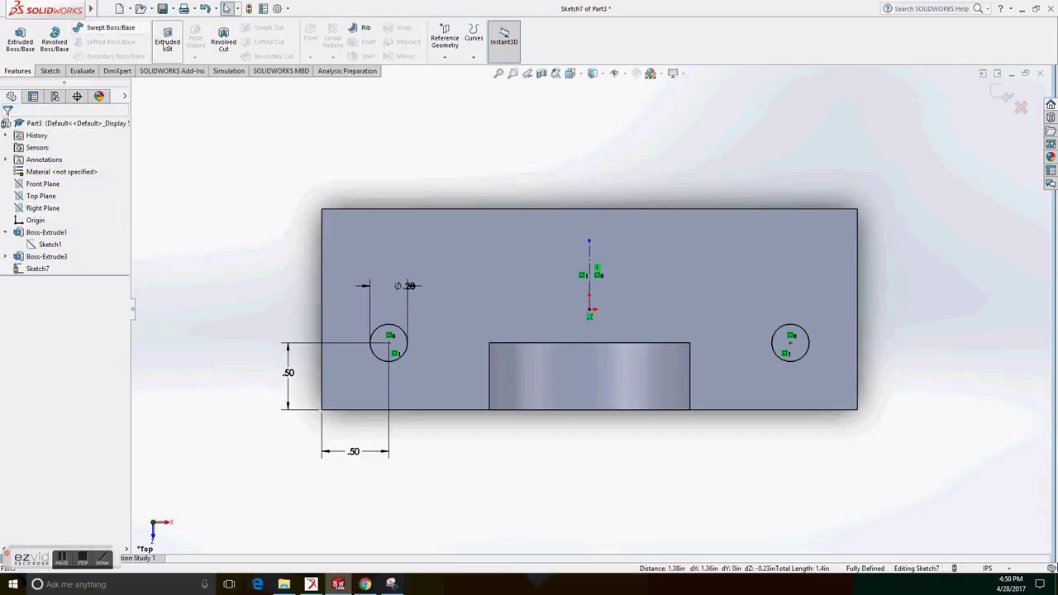
Step: Extrude-cut both 9/32 in circles Through All to make holes in the base
{"action": "left_click", "coordinate": [167, 46]}
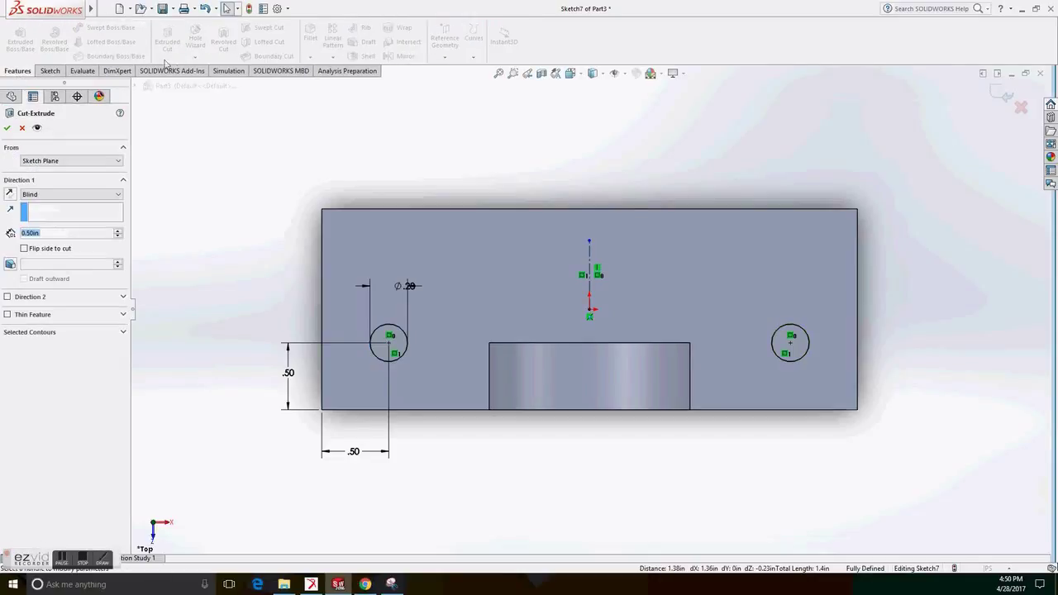
{"action": "left_click", "coordinate": [51, 194]}
{"action": "left_click", "coordinate": [50, 206]}
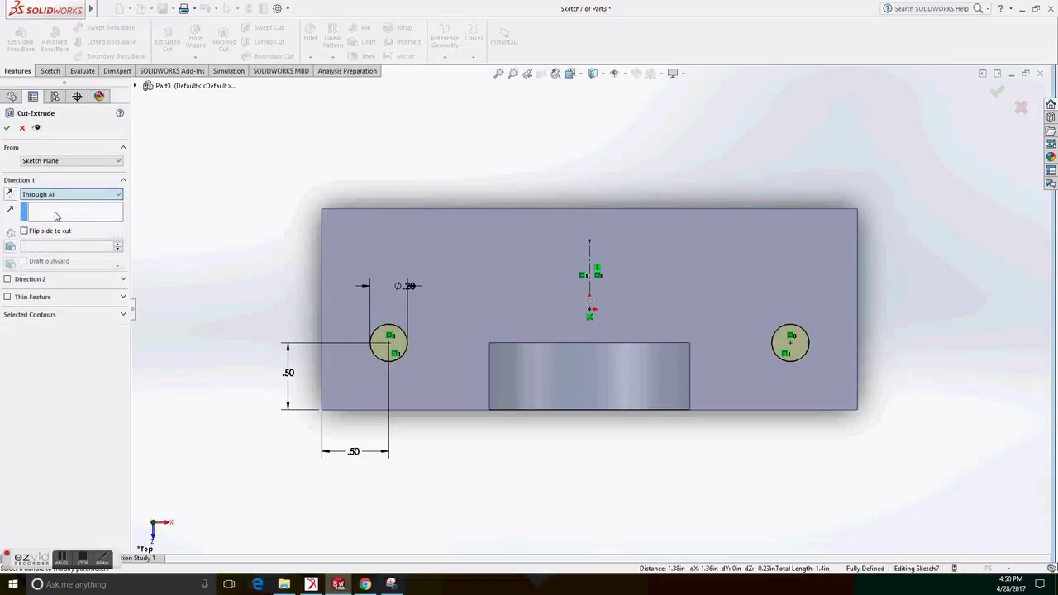
{"action": "left_click", "coordinate": [6, 129]}
{"action": "middle_click_drag", "start_coordinate": [686, 149], "coordinate": [642, 158]}
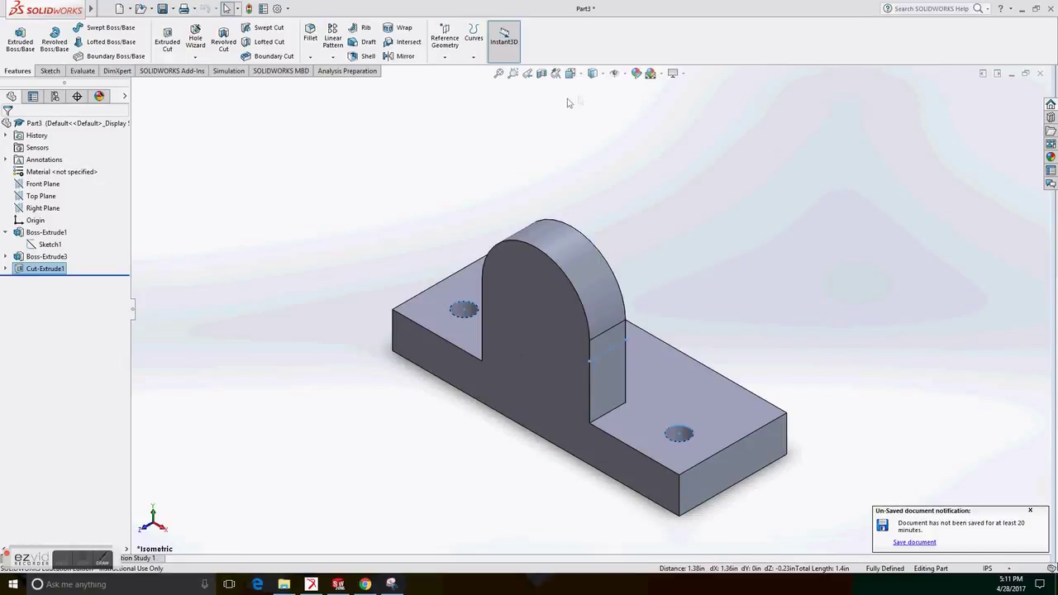
{"action": "left_click", "coordinate": [570, 72]}
Step: In Front view, set up a Hole Wizard counterbore for a 1/4 hex screw
{"action": "left_click", "coordinate": [522, 343]}
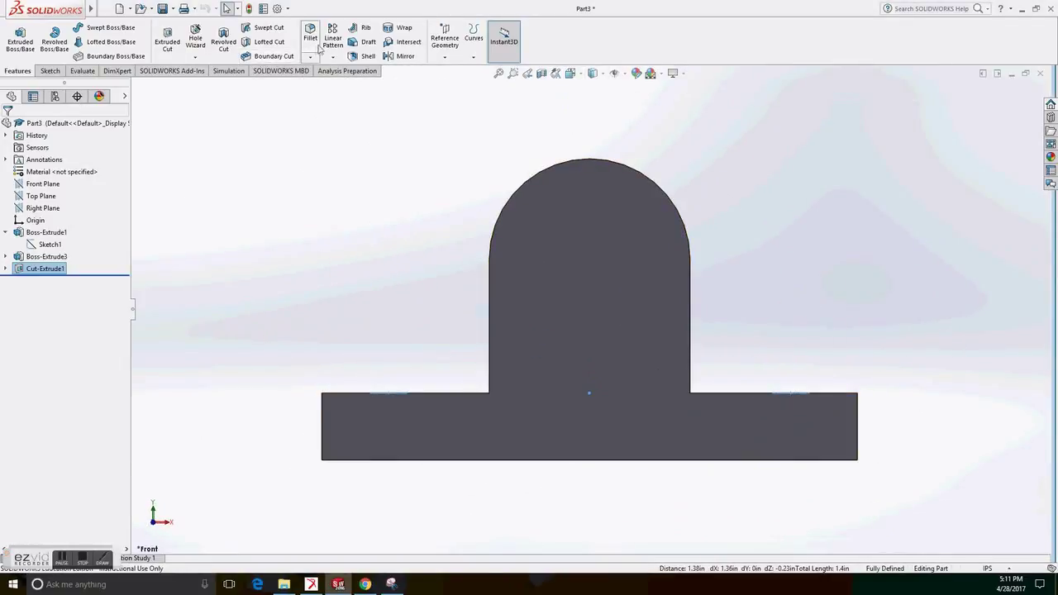
{"action": "left_click", "coordinate": [200, 57]}
{"action": "left_click", "coordinate": [156, 51]}
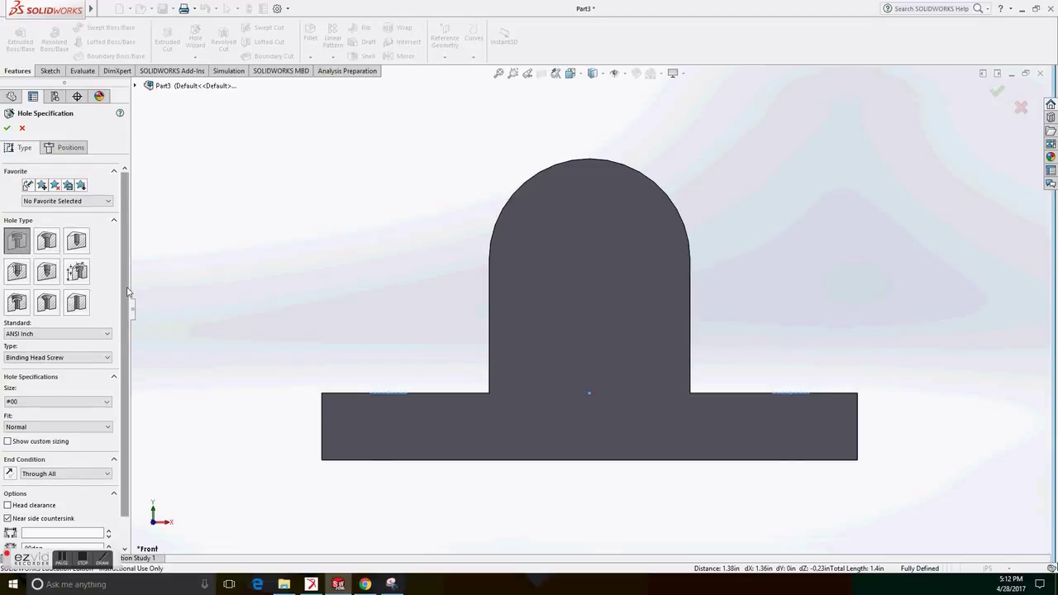
{"action": "scroll", "coordinate": [124, 314], "scroll_direction": "down", "scroll_amount": 1}
{"action": "left_click", "coordinate": [49, 327]}
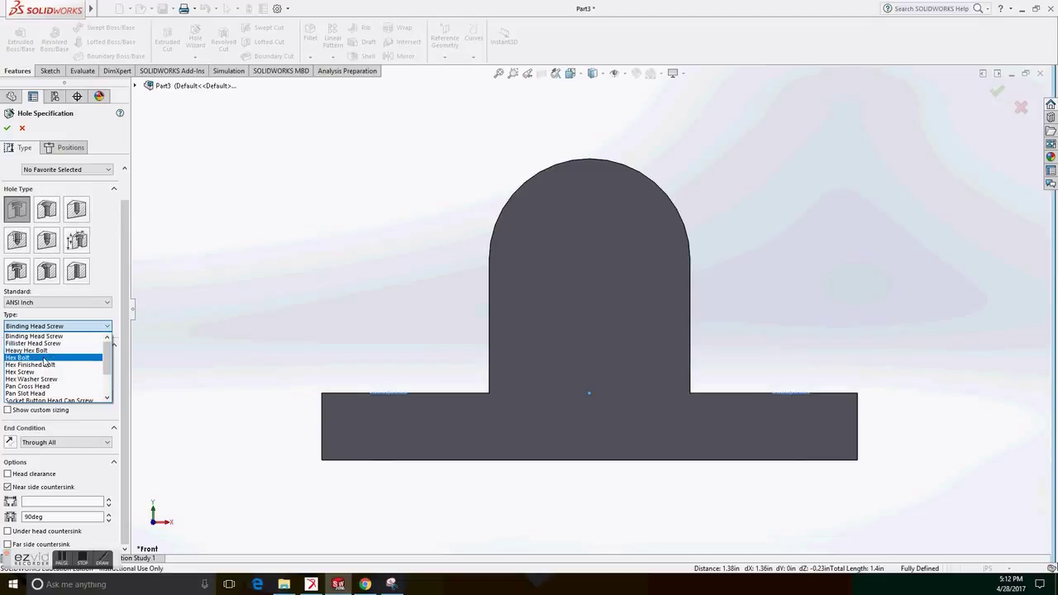
{"action": "left_click", "coordinate": [43, 372]}
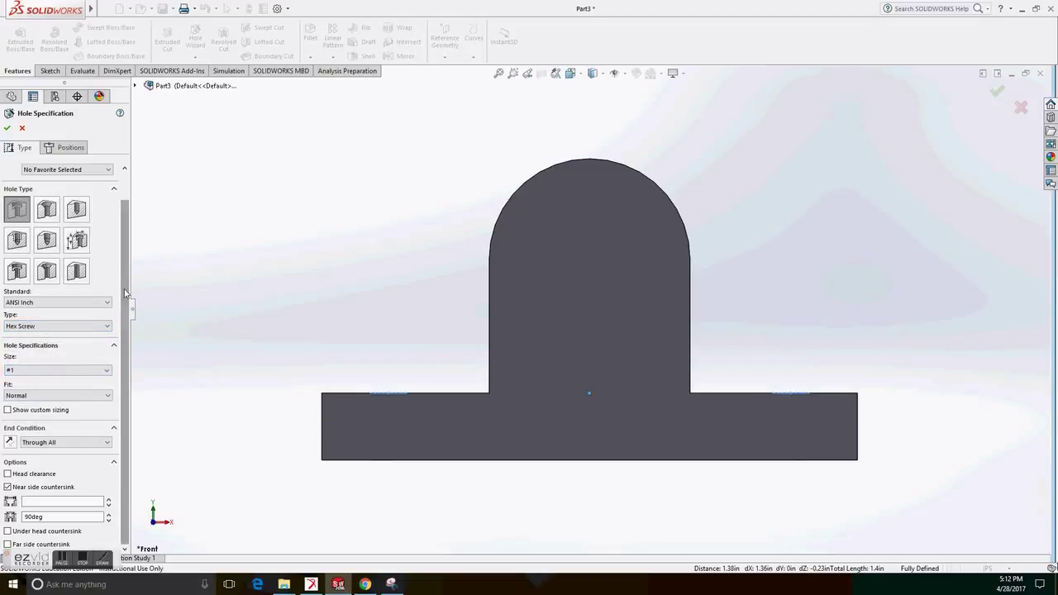
{"action": "left_click", "coordinate": [41, 370]}
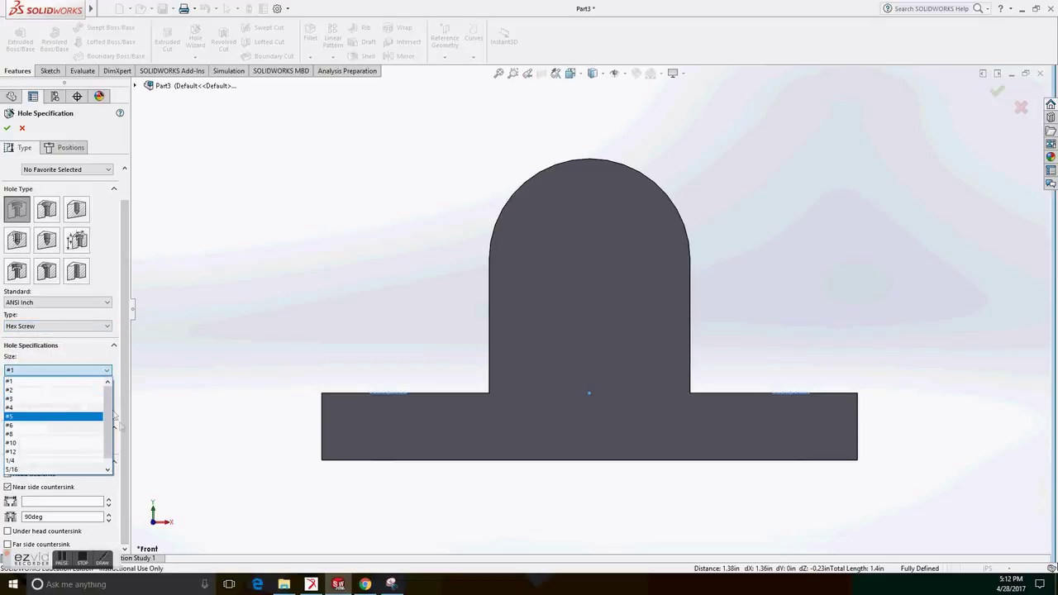
{"action": "left_click", "coordinate": [33, 452]}
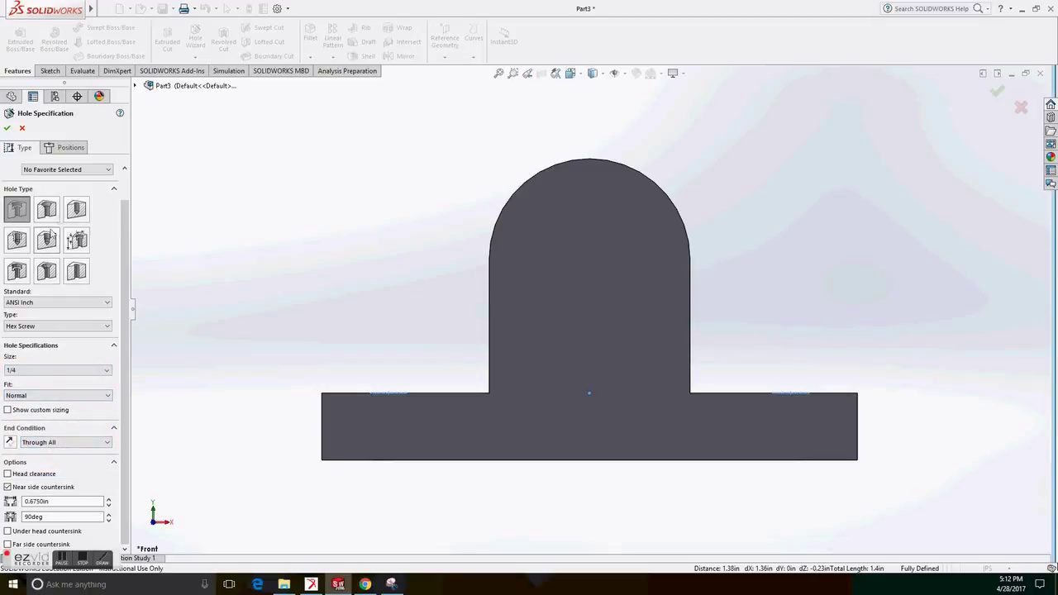
Step: Place the hole at the upright's arc centre on its front face and confirm it
{"action": "left_click", "coordinate": [66, 149]}
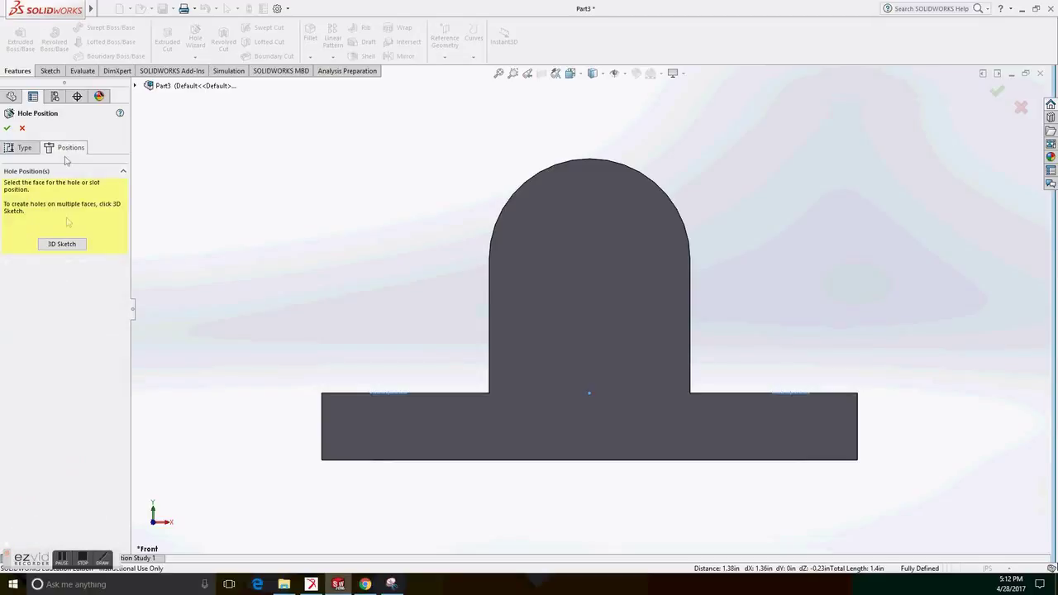
{"action": "left_click", "coordinate": [581, 321]}
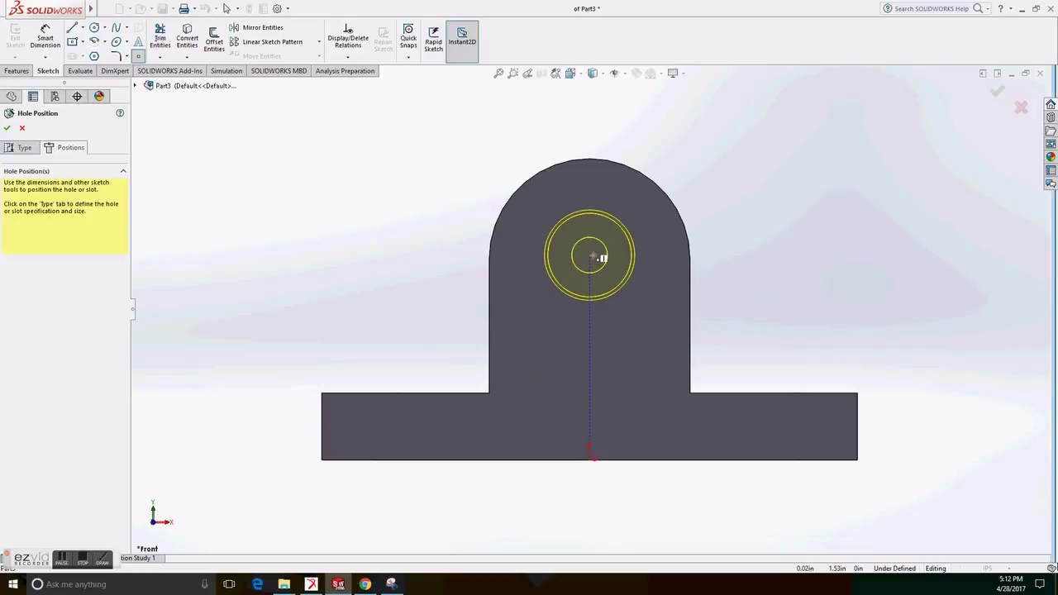
{"action": "left_click", "coordinate": [589, 256]}
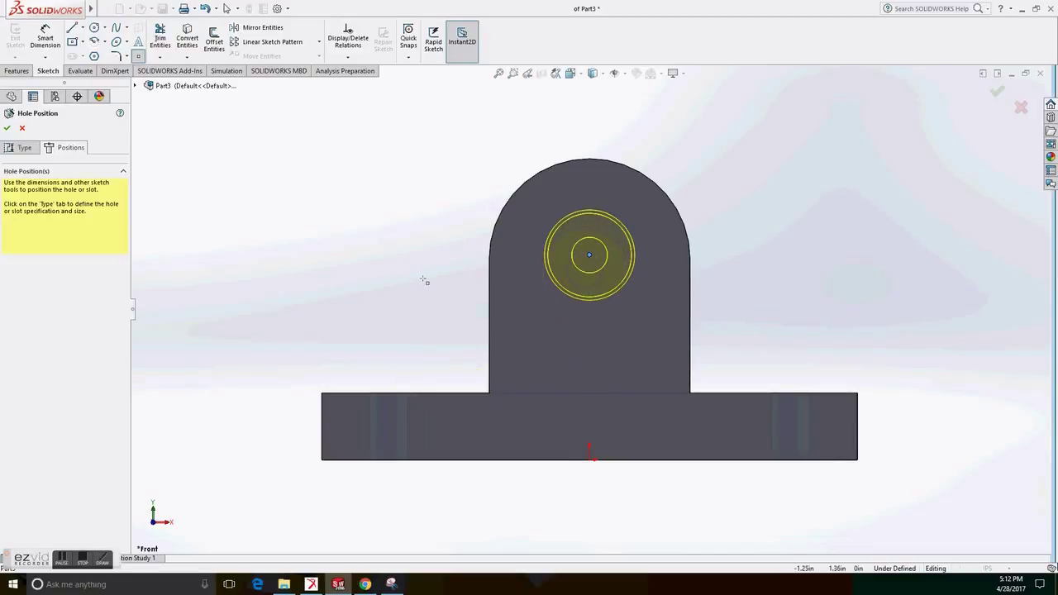
{"action": "left_click", "coordinate": [998, 91]}
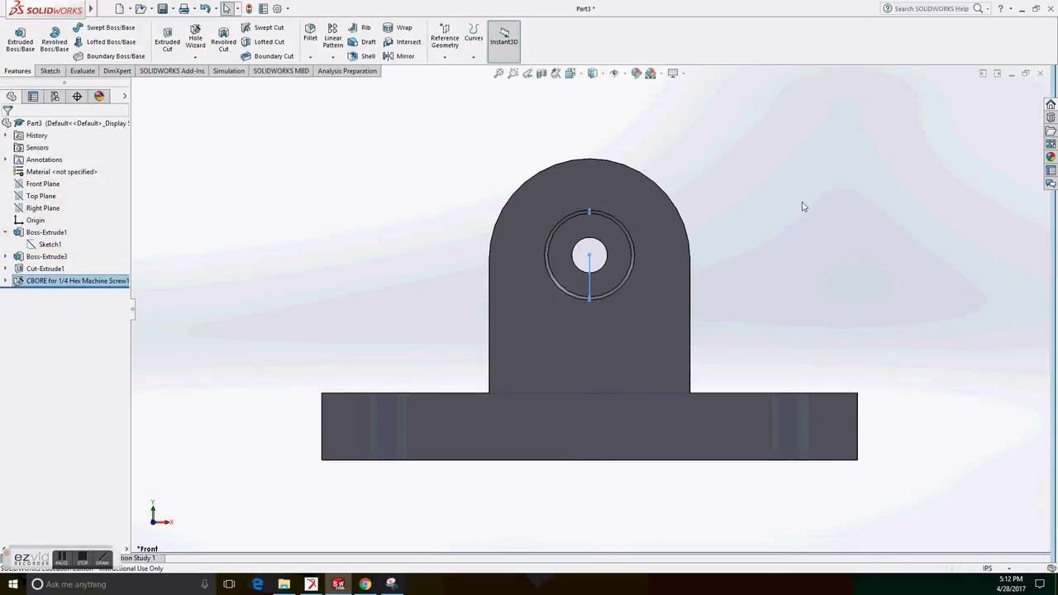
{"action": "middle_click_drag", "start_coordinate": [786, 272], "coordinate": [673, 288]}
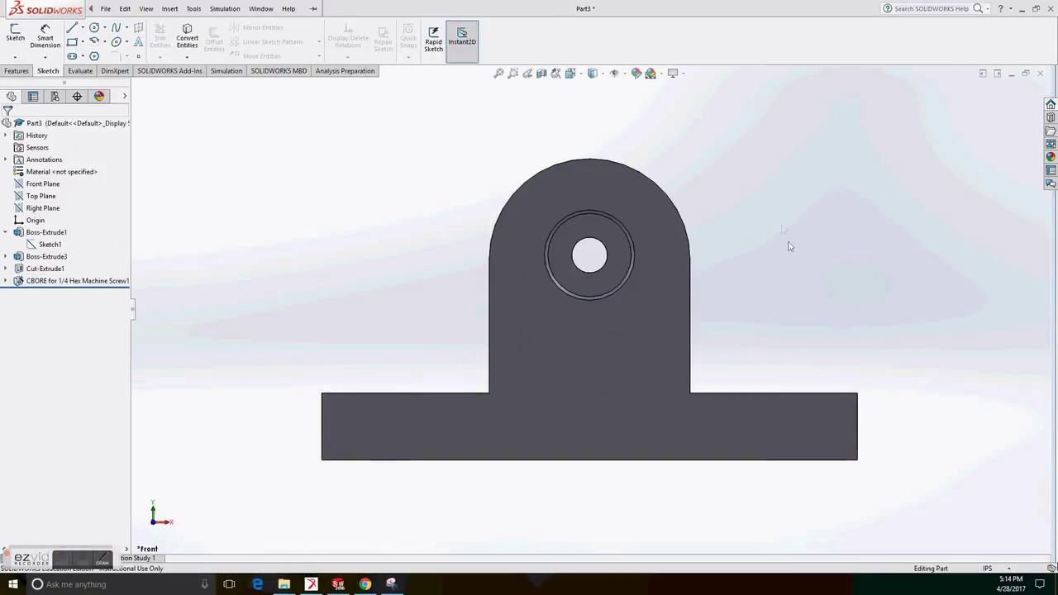
Step: Sketch a corner rectangle on the front face, starting at the base's bottom edge
{"action": "left_click", "coordinate": [16, 35]}
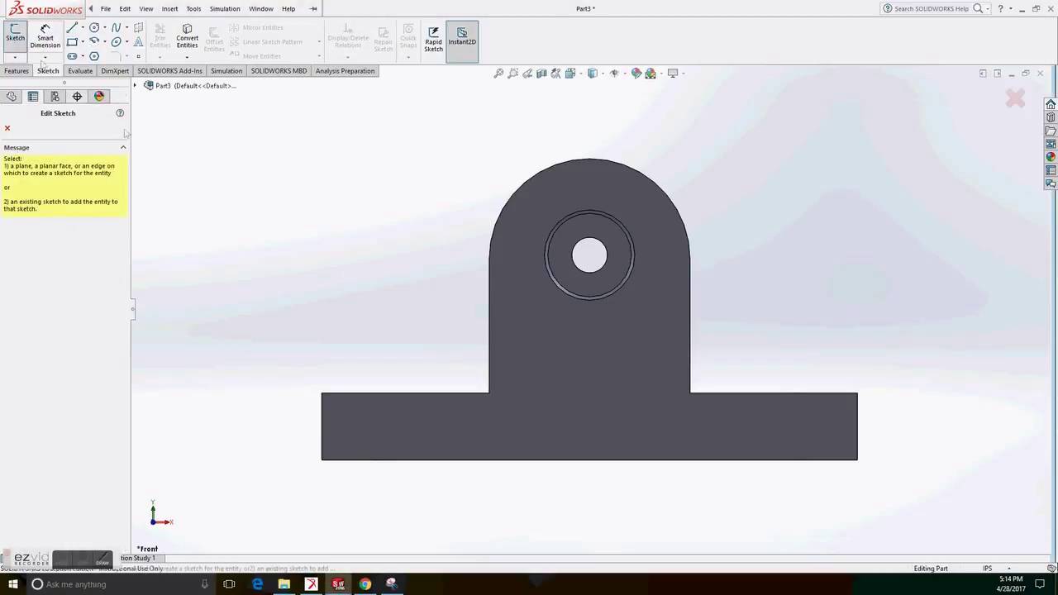
{"action": "left_click", "coordinate": [554, 395]}
{"action": "left_click", "coordinate": [83, 41]}
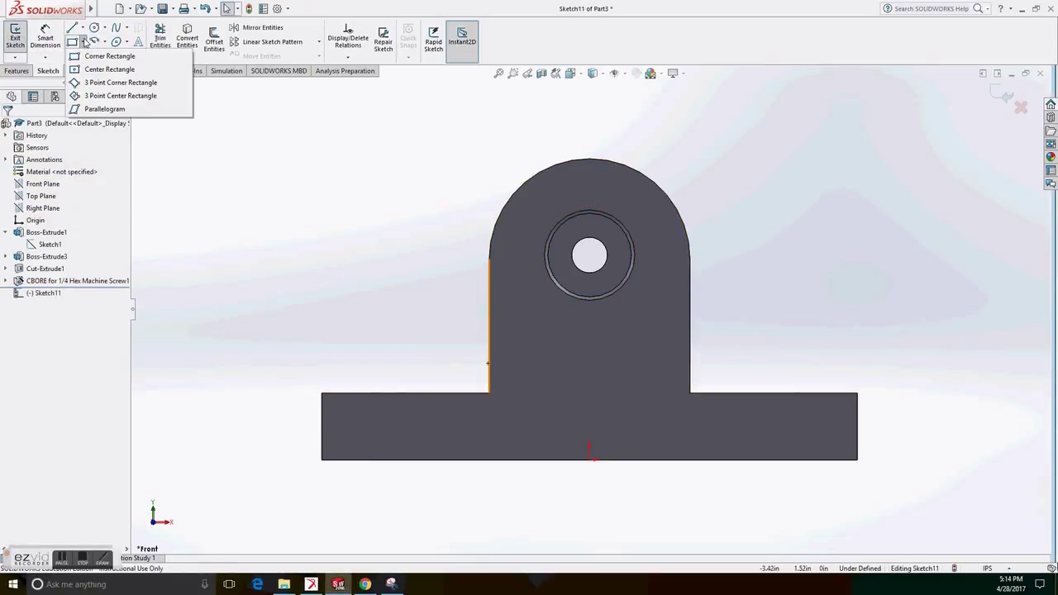
{"action": "left_click", "coordinate": [99, 45]}
{"action": "left_click", "coordinate": [494, 459]}
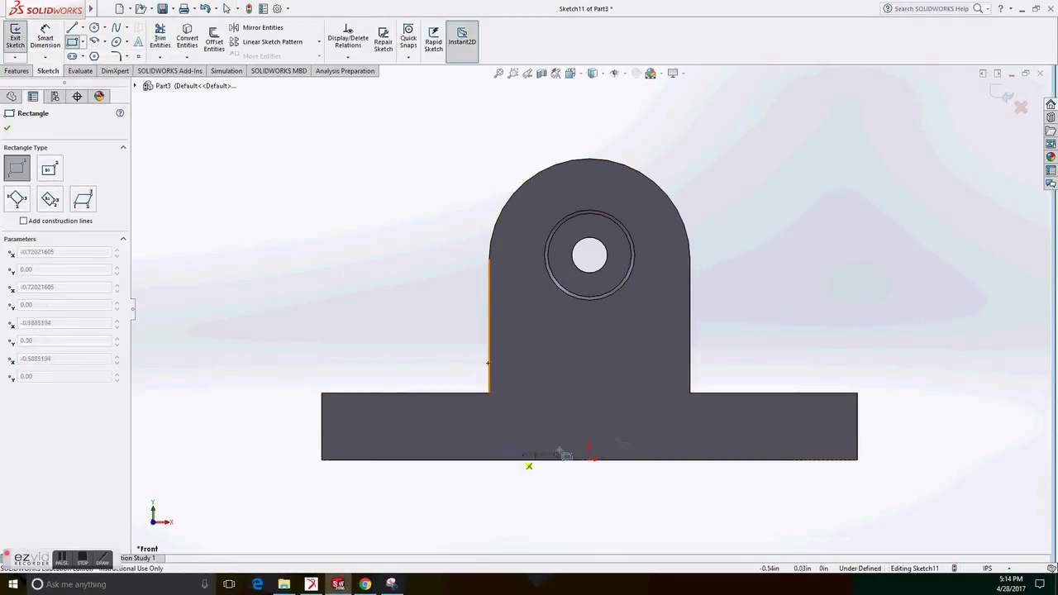
{"action": "left_click", "coordinate": [684, 434]}
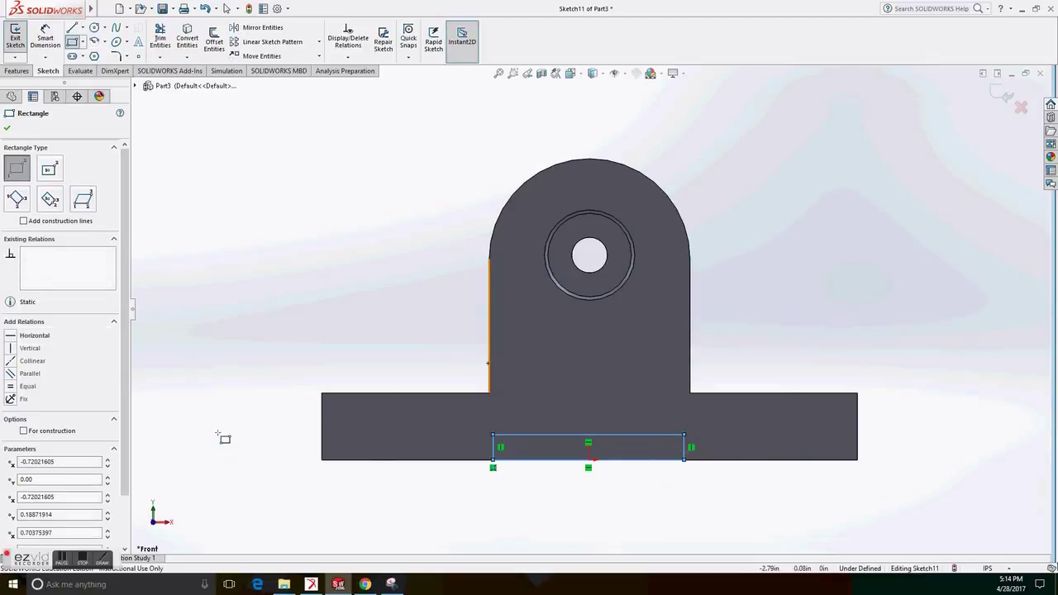
{"action": "key", "text": "Escape"}
Step: Dimension the rectangle with a 0 offset from the edge and a 1.50 width
{"action": "left_click", "coordinate": [45, 37]}
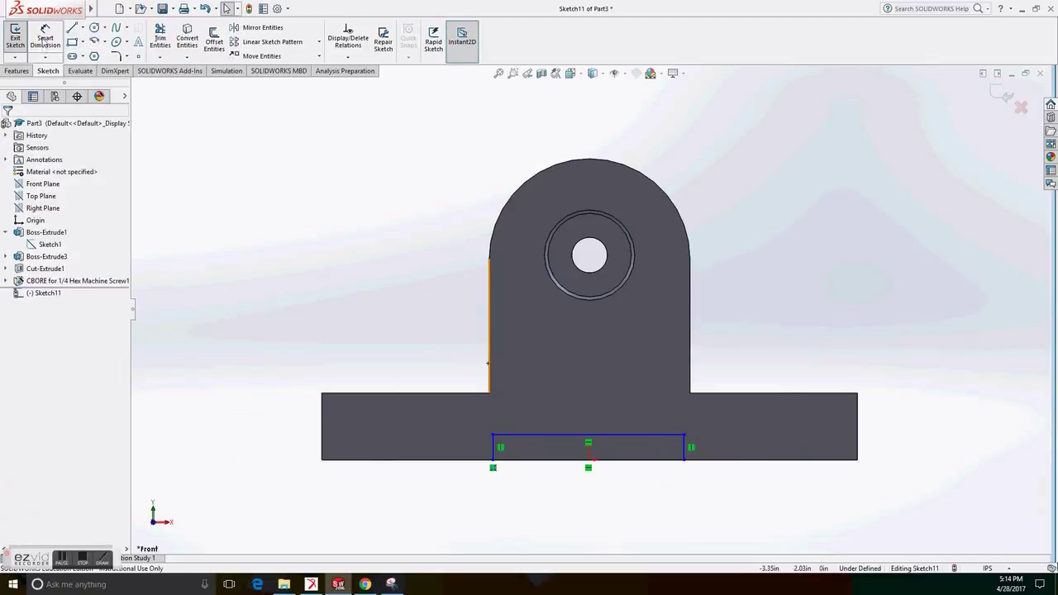
{"action": "left_click", "coordinate": [493, 449]}
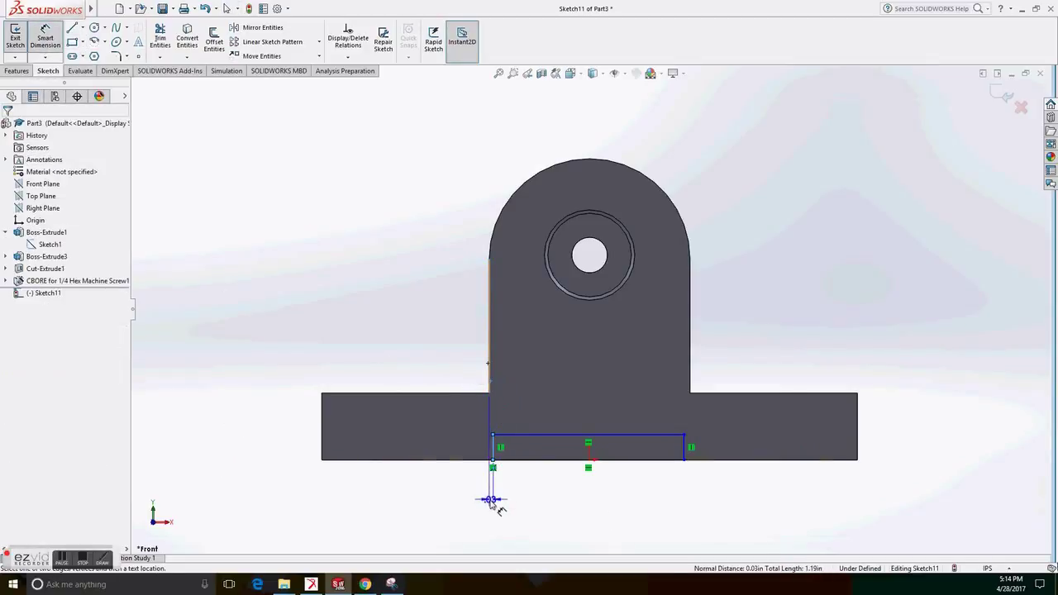
{"action": "left_click", "coordinate": [490, 500]}
{"action": "type", "text": "0.00in"}
{"action": "key", "text": "Return"}
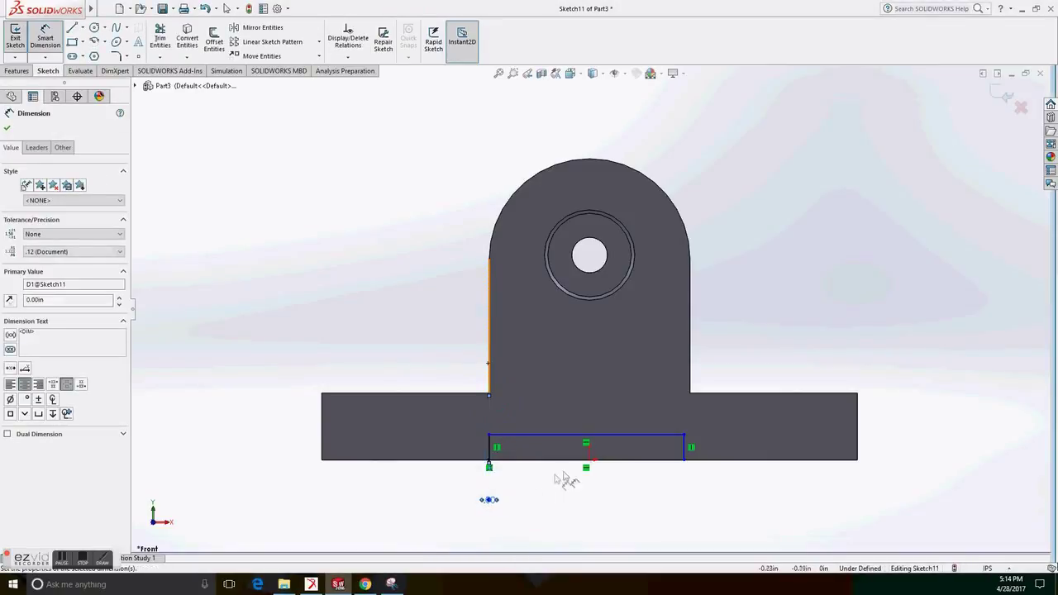
{"action": "left_click", "coordinate": [633, 436]}
{"action": "left_click", "coordinate": [589, 501]}
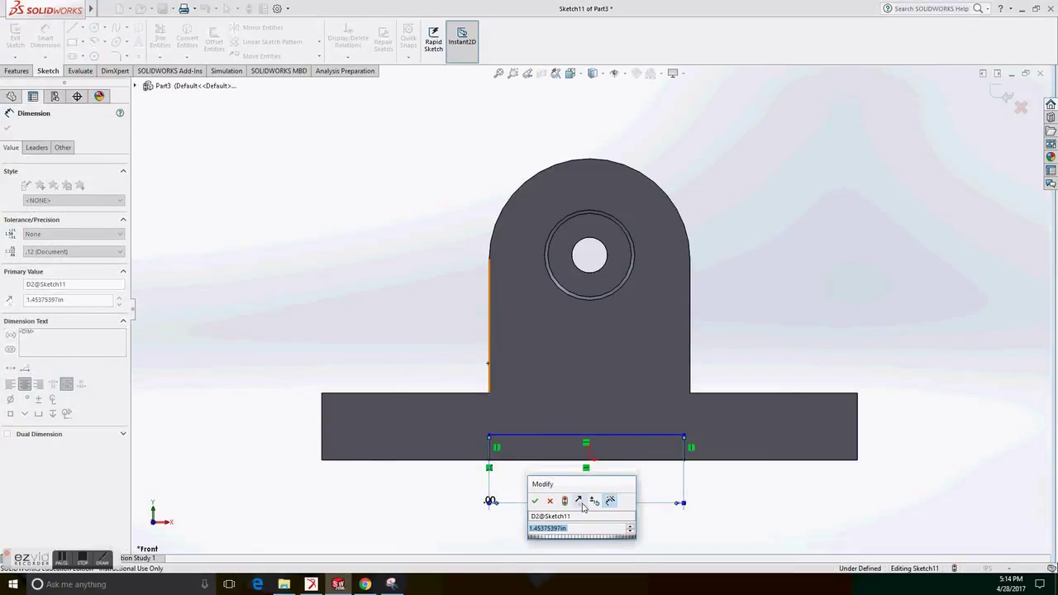
{"action": "type", "text": "1.5"}
{"action": "key", "text": "Return"}
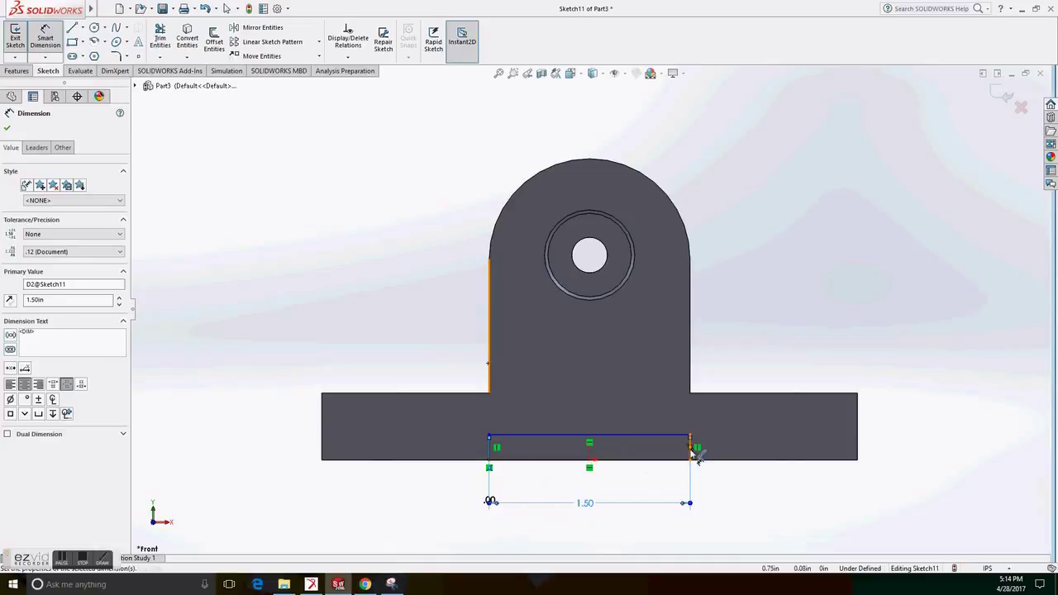
Step: Give the rectangle's short side a 0.125 height to fully define the sketch
{"action": "left_click", "coordinate": [691, 451]}
{"action": "key", "text": "Escape"}
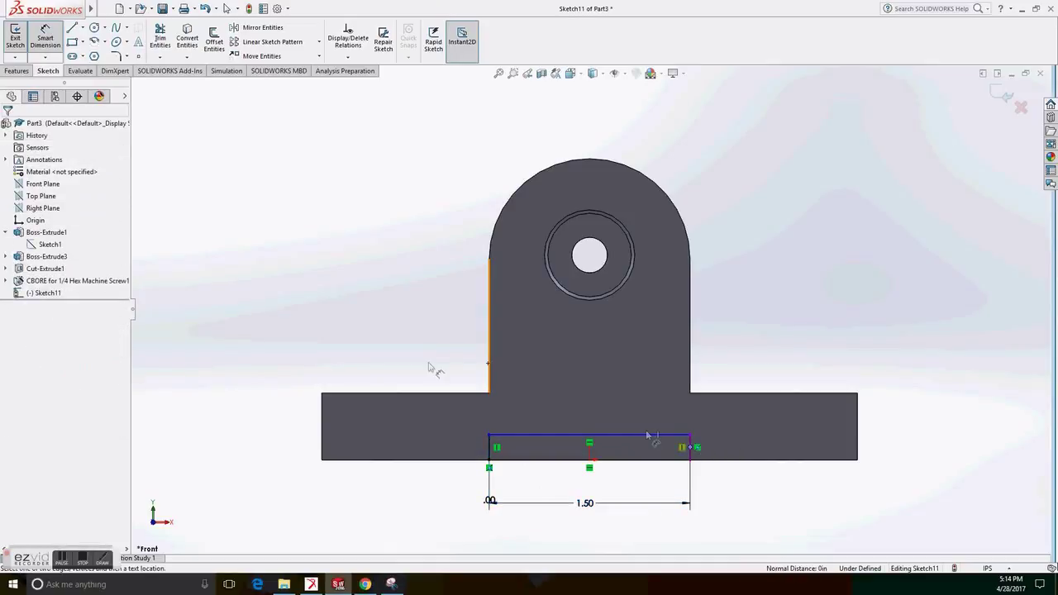
{"action": "key", "text": "Escape"}
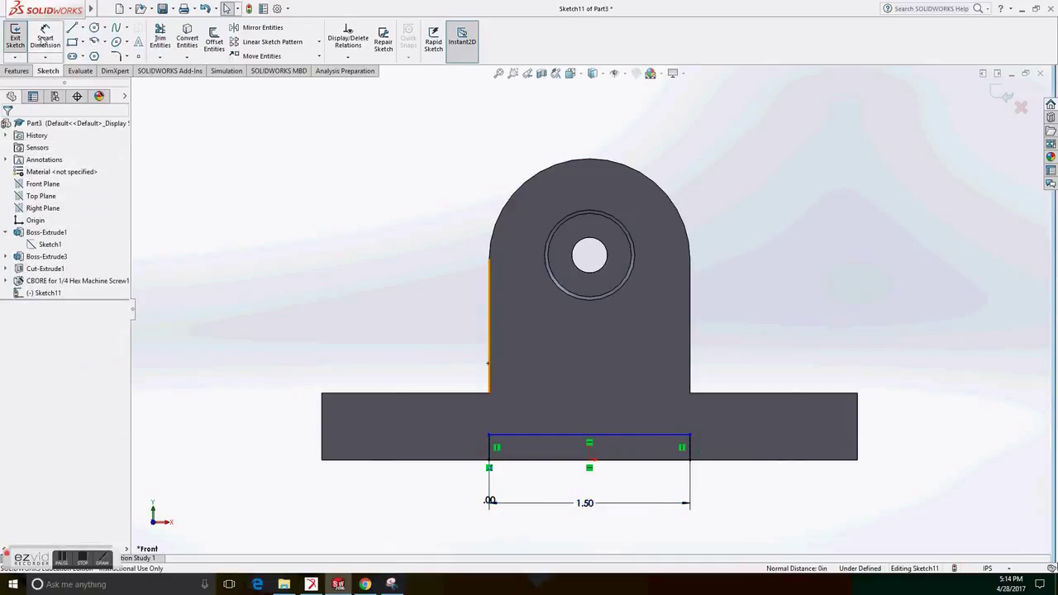
{"action": "left_click", "coordinate": [44, 39]}
{"action": "left_click", "coordinate": [692, 453]}
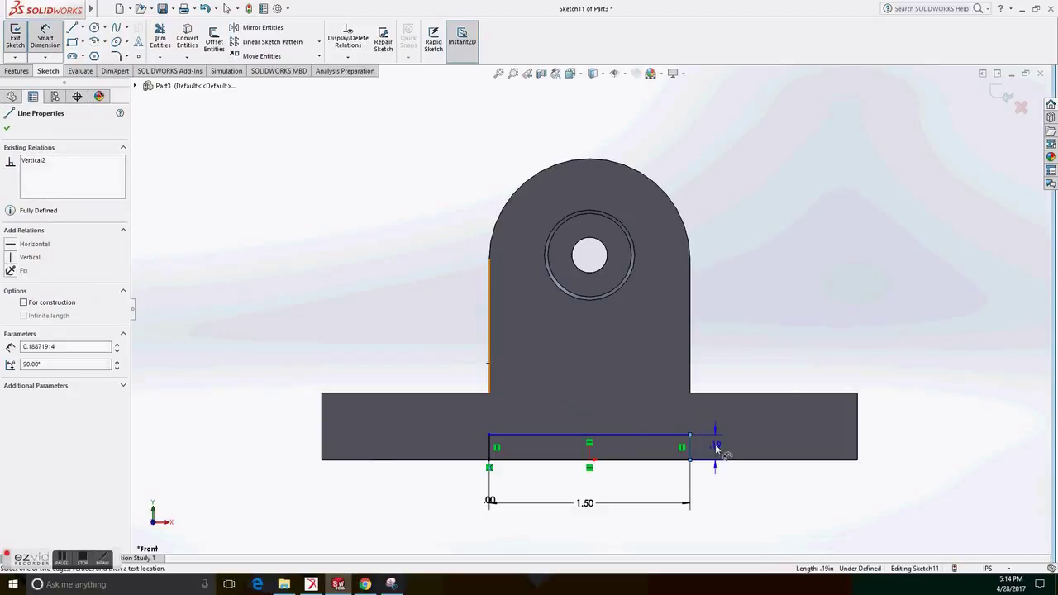
{"action": "left_click", "coordinate": [716, 449]}
{"action": "type", "text": ".125"}
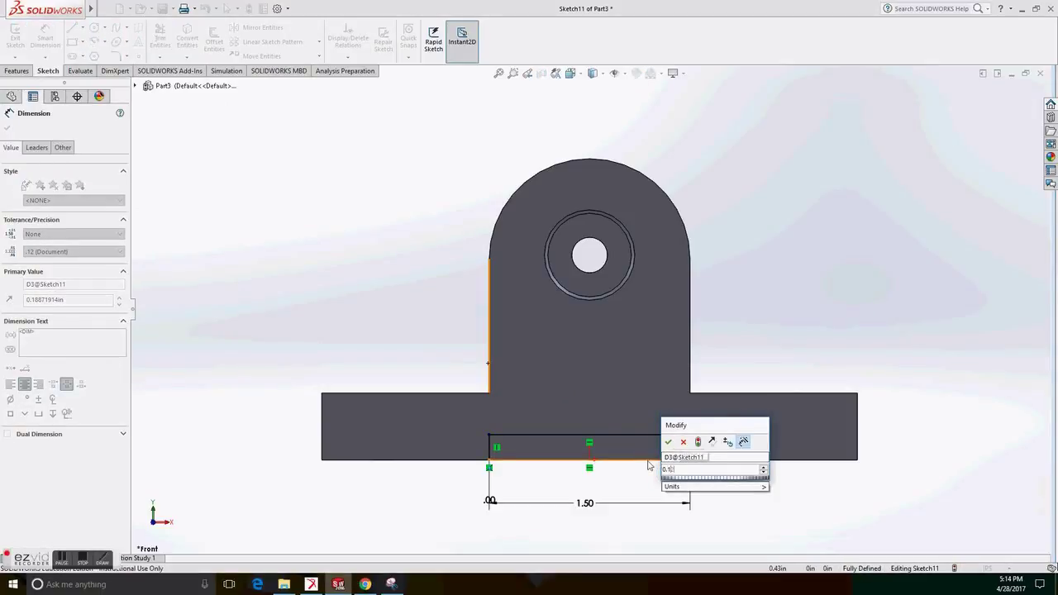
{"action": "key", "text": "Return"}
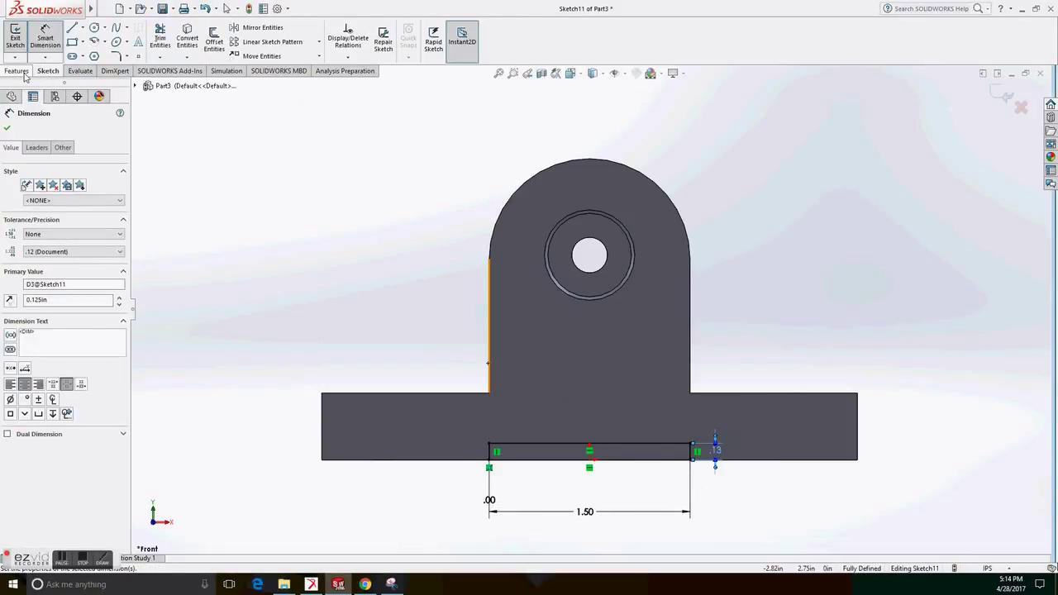
{"action": "left_click", "coordinate": [16, 71]}
Step: Extrude-cut the rectangle Through All to notch the base's underside
{"action": "left_click", "coordinate": [167, 40]}
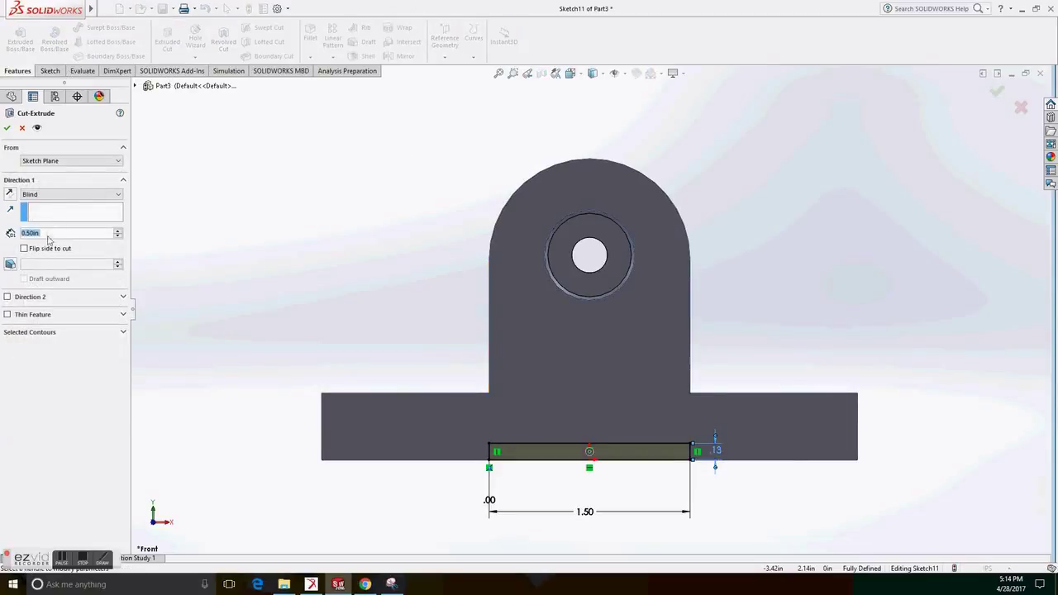
{"action": "left_click", "coordinate": [63, 193]}
{"action": "left_click", "coordinate": [52, 208]}
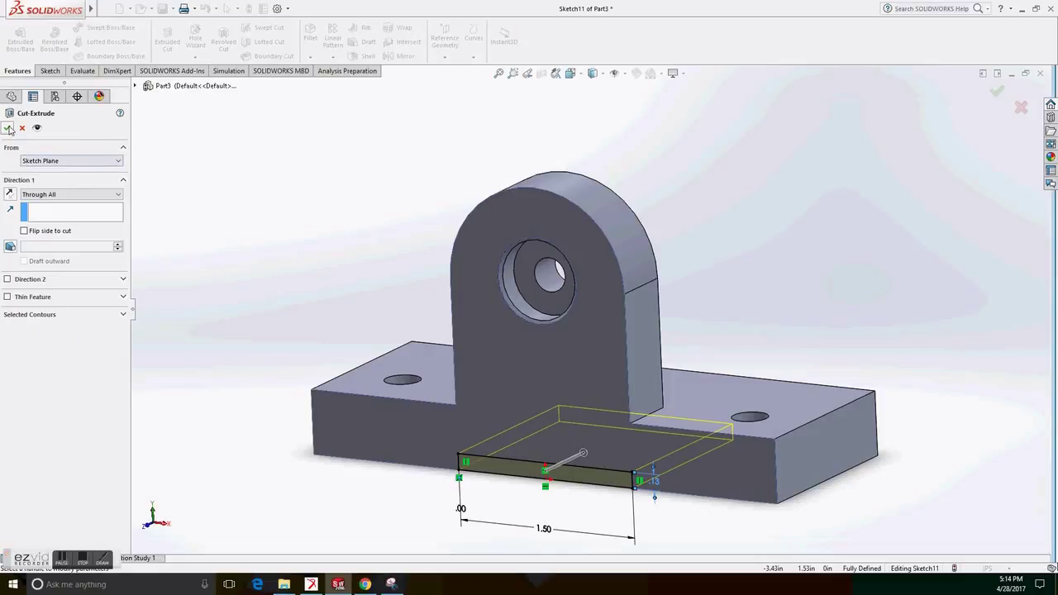
{"action": "left_click", "coordinate": [7, 128]}
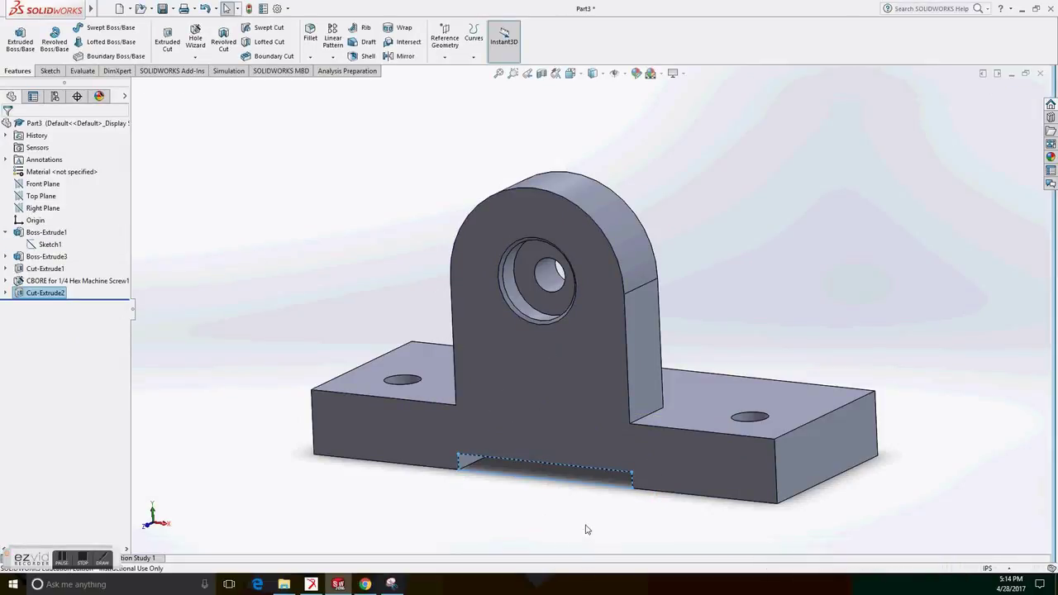
{"action": "middle_click_drag", "start_coordinate": [587, 529], "coordinate": [634, 479]}
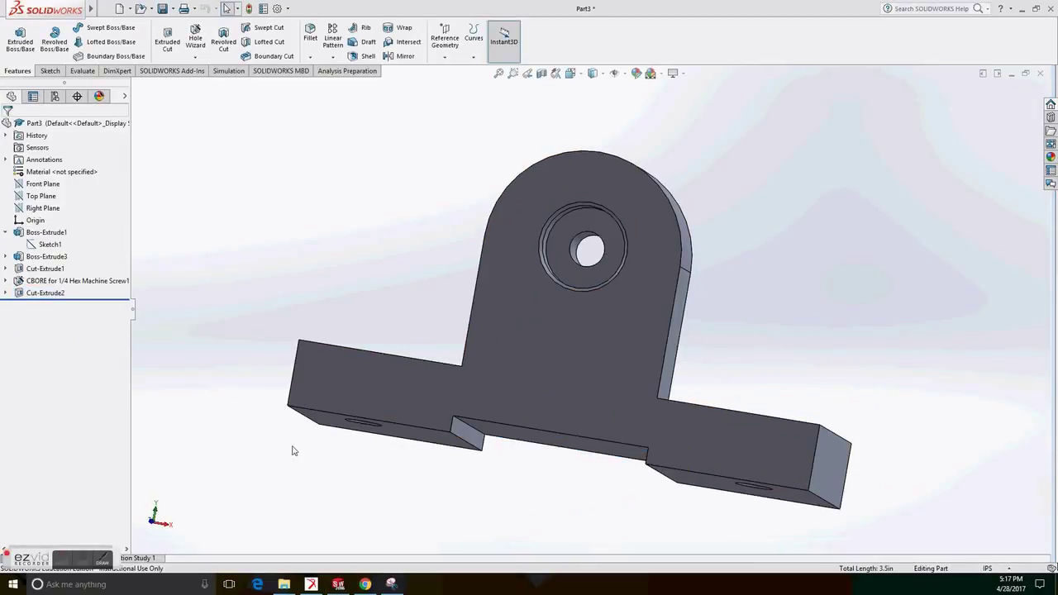
{"action": "middle_click_drag", "start_coordinate": [292, 451], "coordinate": [298, 486]}
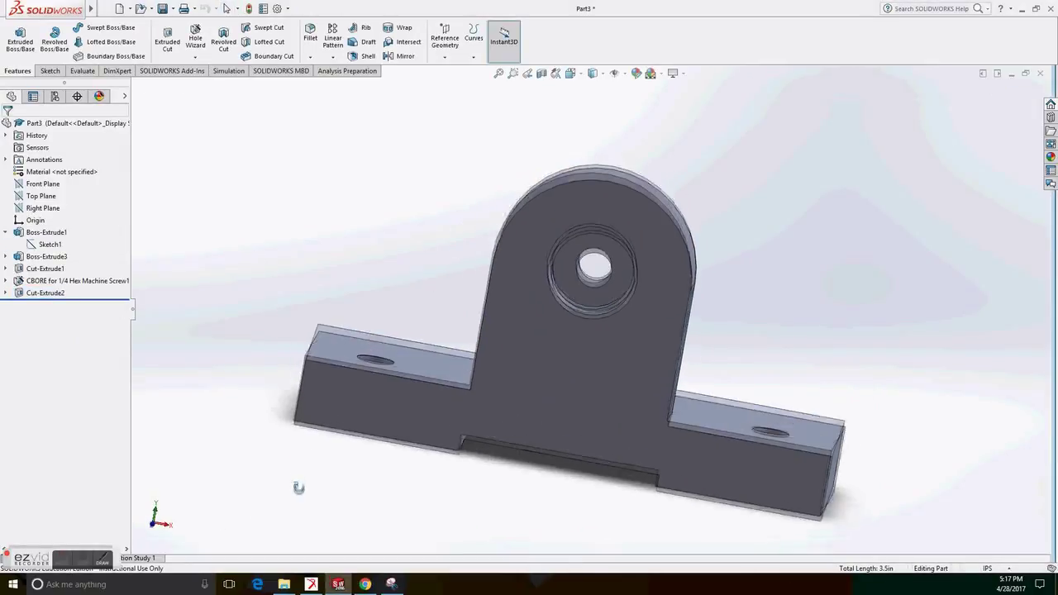
{"action": "left_click", "coordinate": [308, 39]}
Step: Fillet six base edges, including its vertical outer corners, at 0.25 in radius
{"action": "middle_click_drag", "start_coordinate": [264, 406], "coordinate": [329, 466]}
{"action": "left_click", "coordinate": [428, 456]}
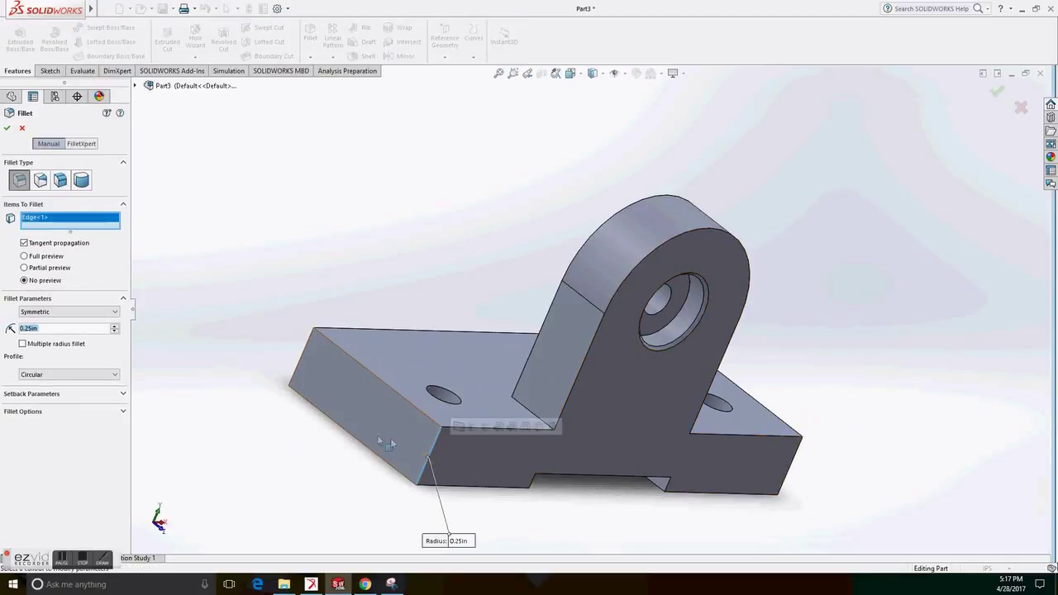
{"action": "middle_click_drag", "start_coordinate": [388, 444], "coordinate": [439, 479]}
{"action": "left_click", "coordinate": [638, 432]}
{"action": "middle_click_drag", "start_coordinate": [637, 432], "coordinate": [327, 360]}
{"action": "left_click", "coordinate": [571, 388]}
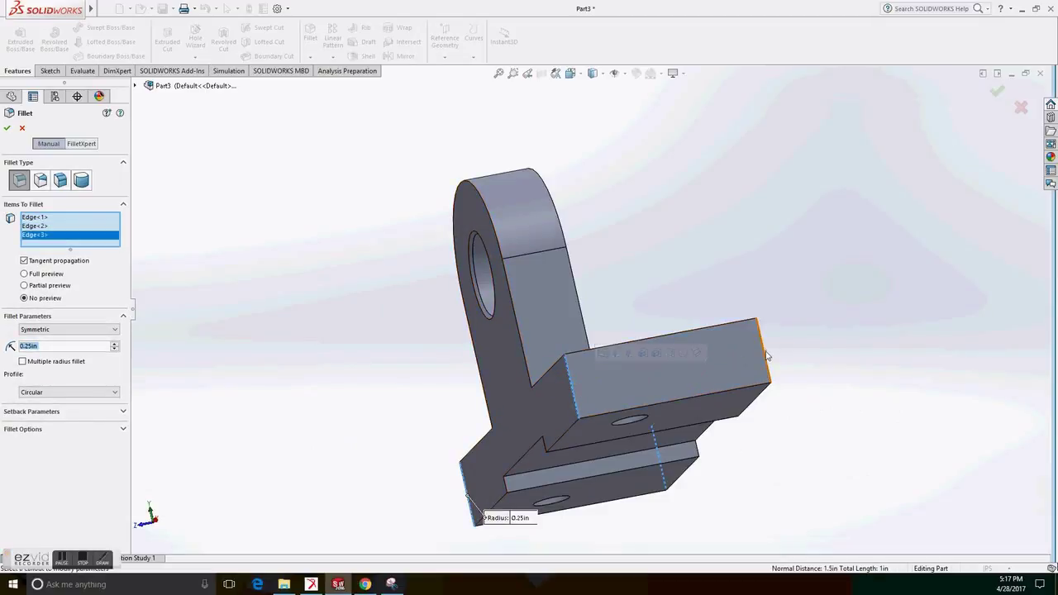
{"action": "left_click", "coordinate": [768, 355]}
{"action": "middle_click_drag", "start_coordinate": [767, 356], "coordinate": [571, 397]}
{"action": "left_click", "coordinate": [672, 187]}
{"action": "left_click", "coordinate": [600, 457]}
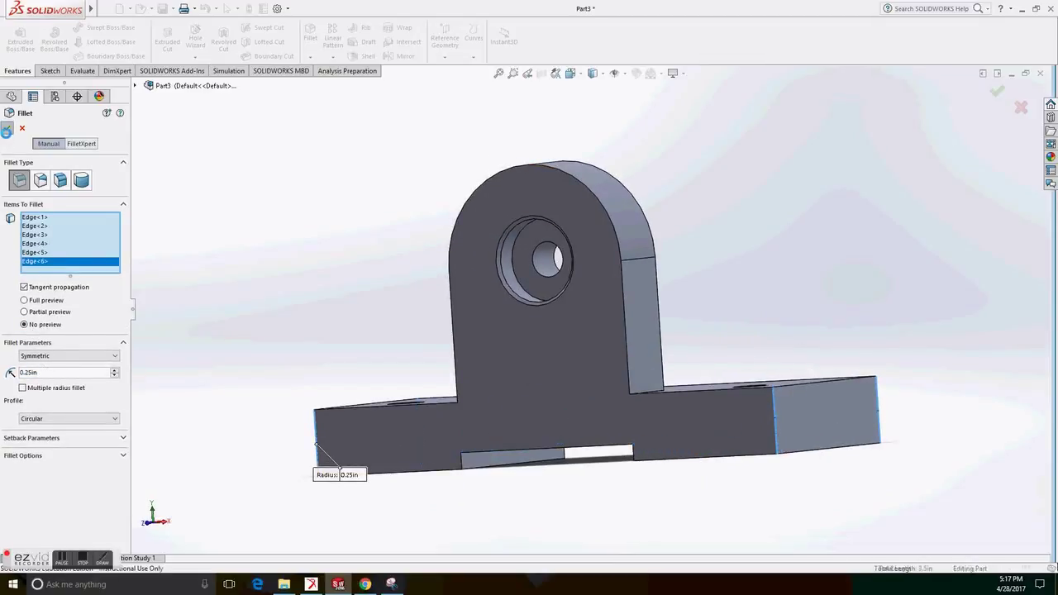
{"action": "left_click", "coordinate": [7, 129]}
{"action": "middle_click_drag", "start_coordinate": [196, 212], "coordinate": [247, 254]}
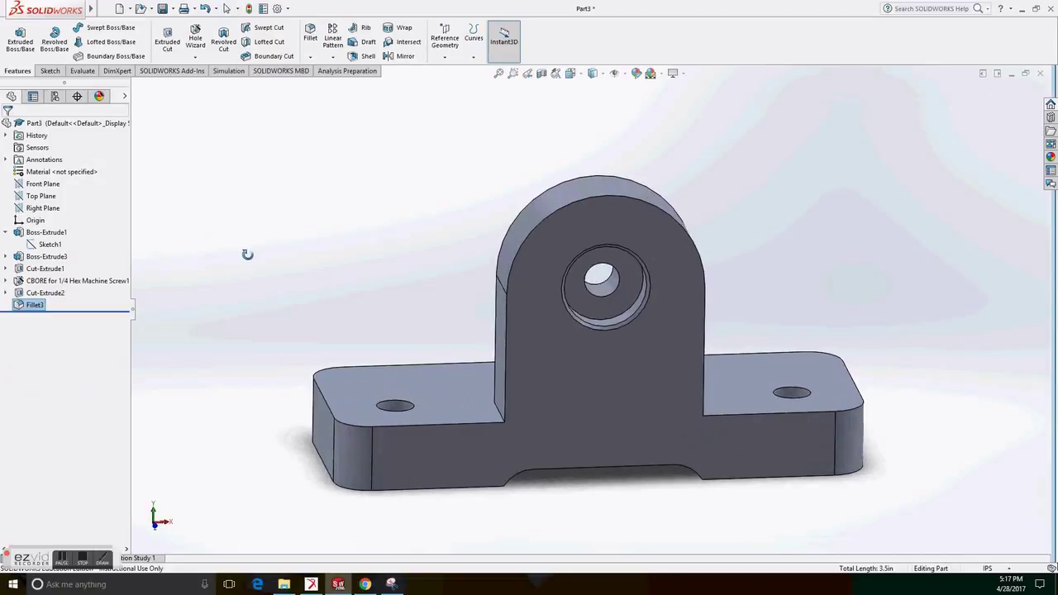
{"action": "left_click", "coordinate": [310, 37]}
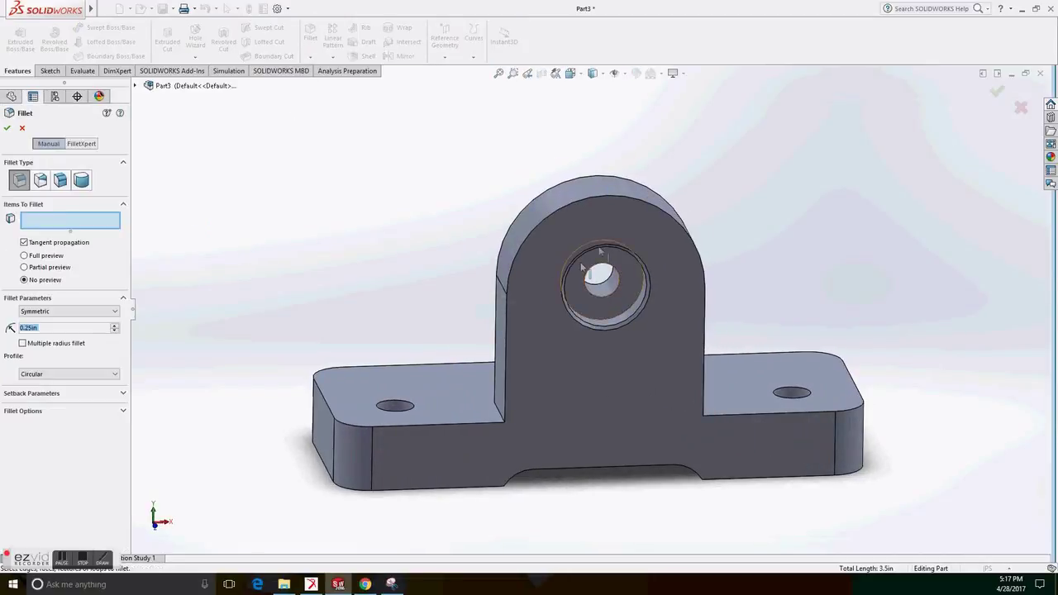
Step: Pick the upright's arched edges and its junction with the base for a new fillet
{"action": "left_click", "coordinate": [619, 199]}
{"action": "middle_click_drag", "start_coordinate": [620, 199], "coordinate": [622, 262]}
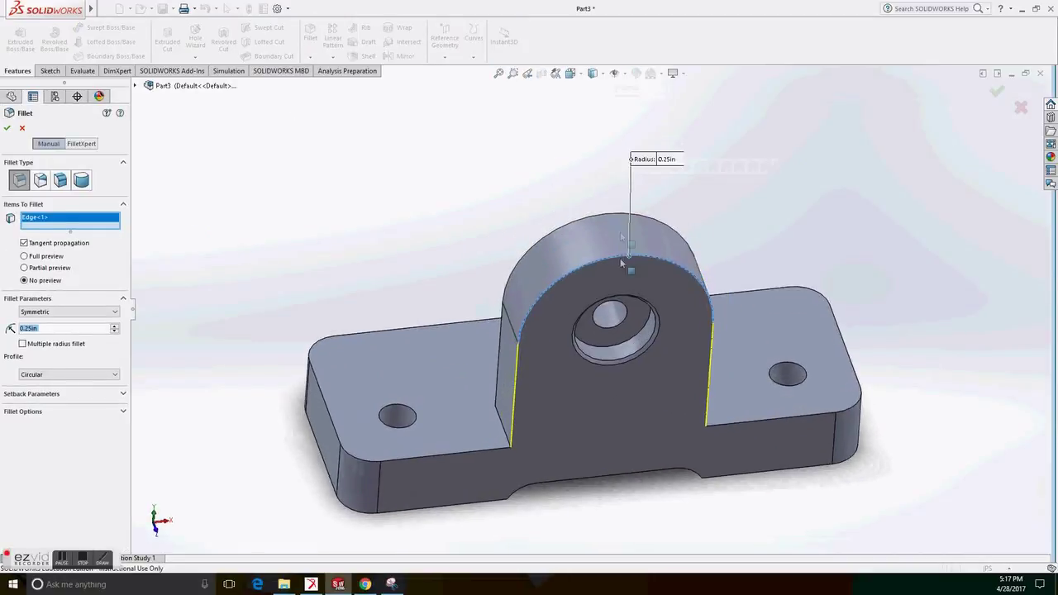
{"action": "left_click", "coordinate": [611, 214]}
{"action": "left_click", "coordinate": [514, 372]}
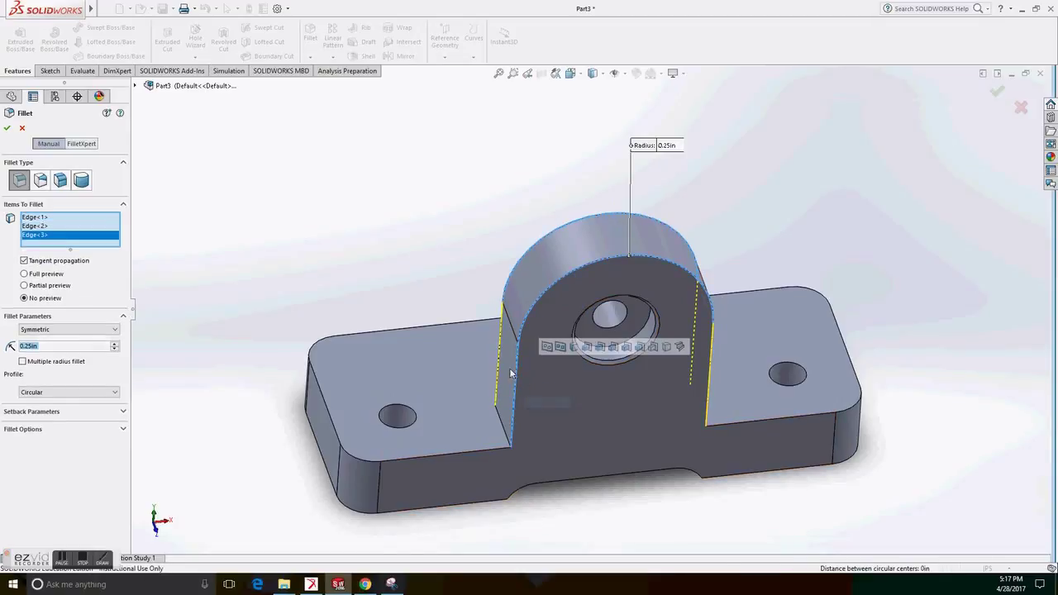
{"action": "left_click", "coordinate": [500, 362]}
{"action": "middle_click_drag", "start_coordinate": [501, 362], "coordinate": [618, 358]}
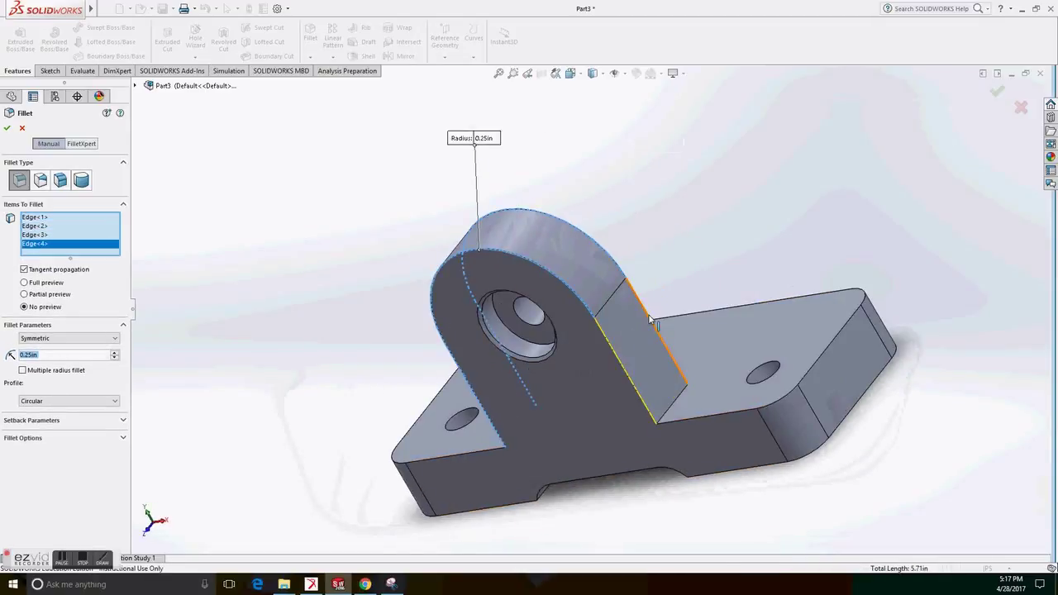
{"action": "left_click", "coordinate": [619, 358]}
Step: Add the base's top outline edges (back, left, front) to the fillet selection
{"action": "left_click", "coordinate": [620, 359]}
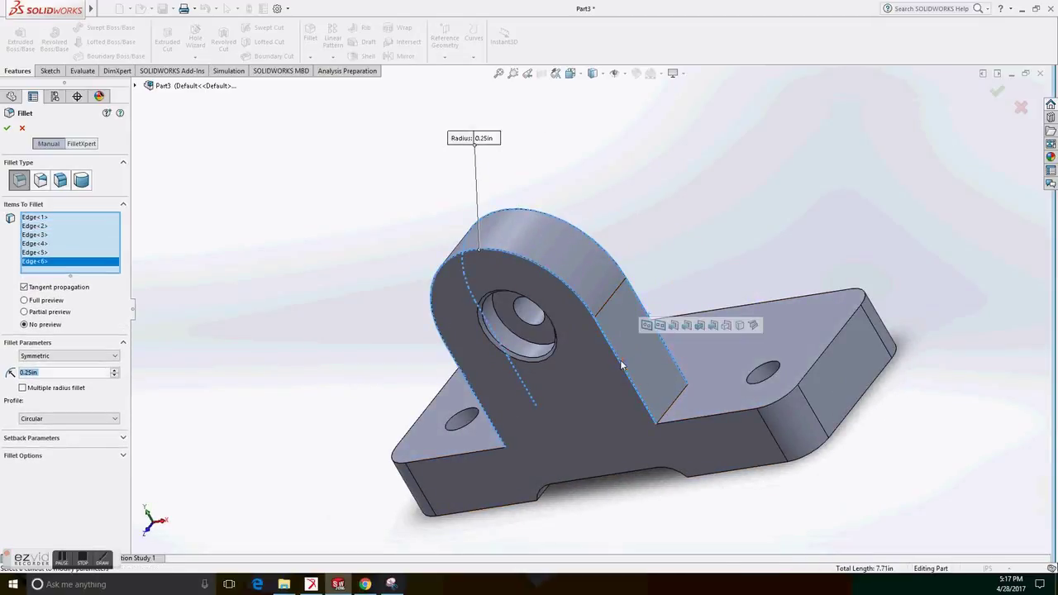
{"action": "left_click", "coordinate": [691, 416]}
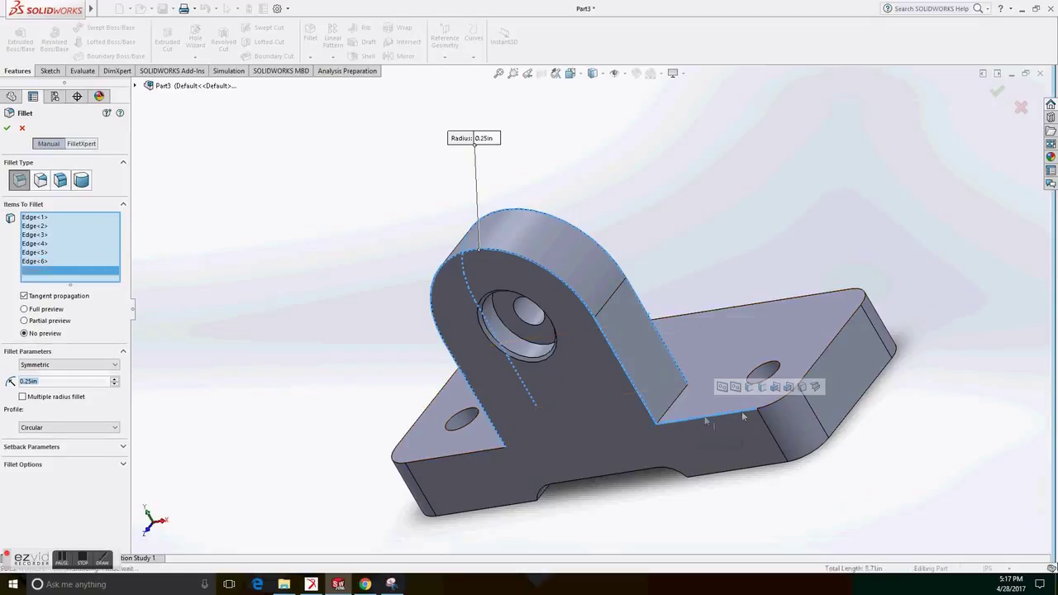
{"action": "left_click", "coordinate": [815, 362]}
{"action": "middle_click_drag", "start_coordinate": [815, 363], "coordinate": [733, 276]}
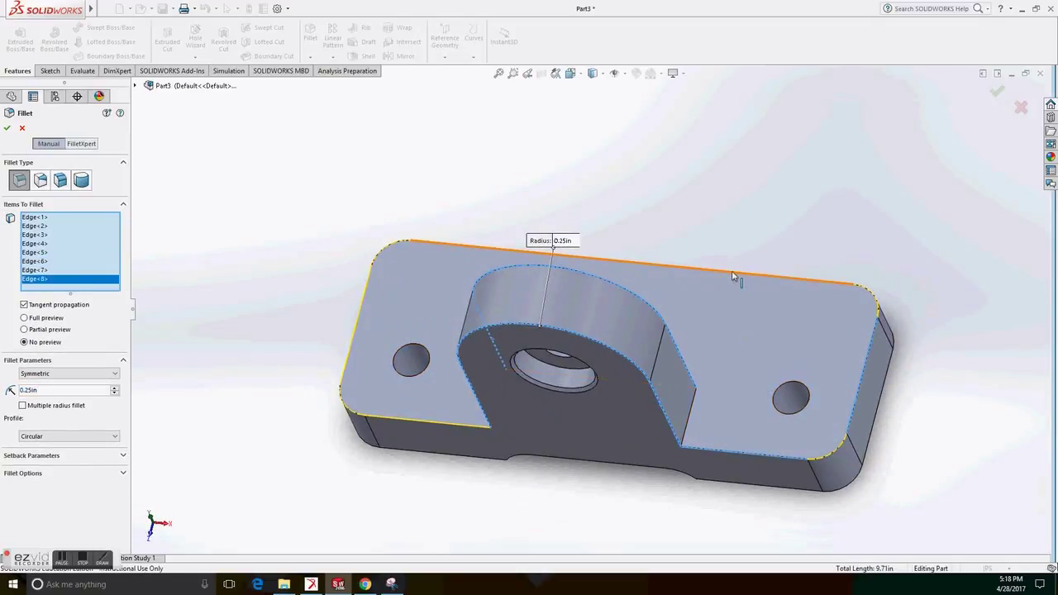
{"action": "left_click", "coordinate": [733, 276]}
{"action": "left_click", "coordinate": [362, 303]}
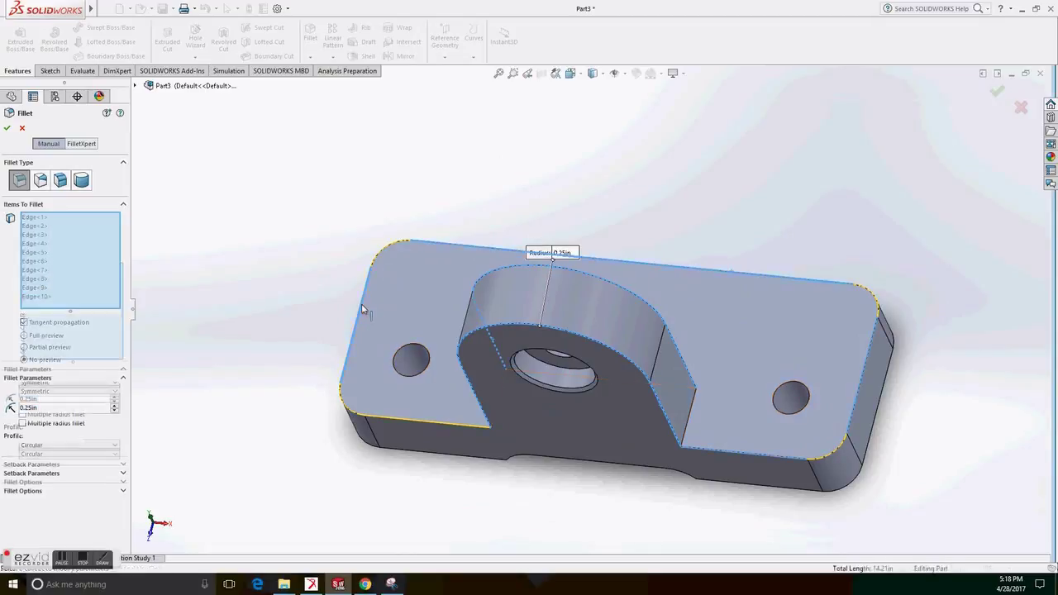
{"action": "left_click", "coordinate": [415, 419]}
Step: Apply a 0.125 in radius to the eleven selected edges
{"action": "key", "text": "ctrl+1"}
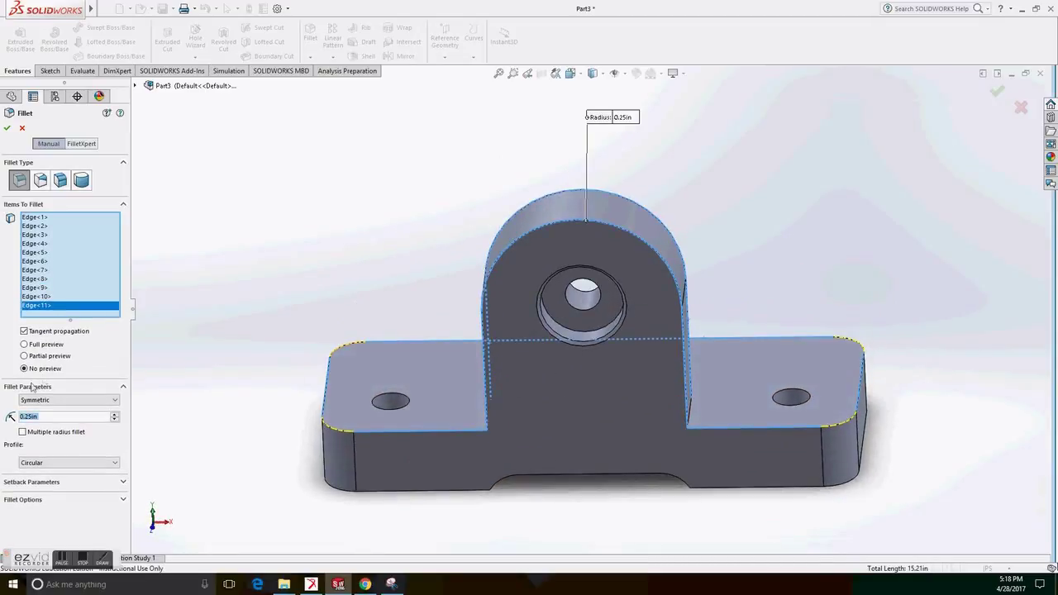
{"action": "type", "text": "0.125"}
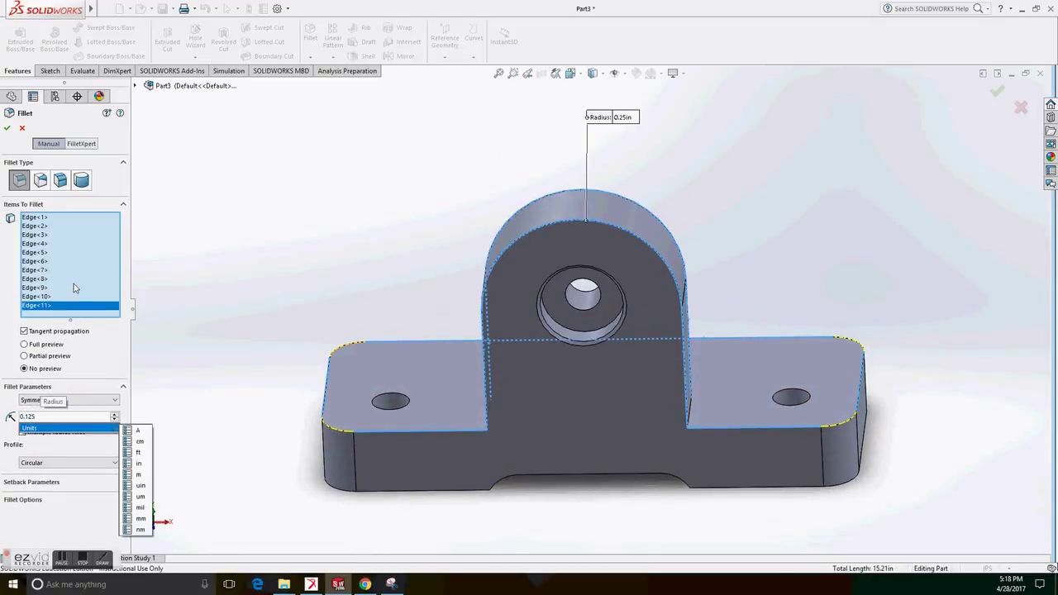
{"action": "key", "text": "Return"}
{"action": "left_click", "coordinate": [7, 128]}
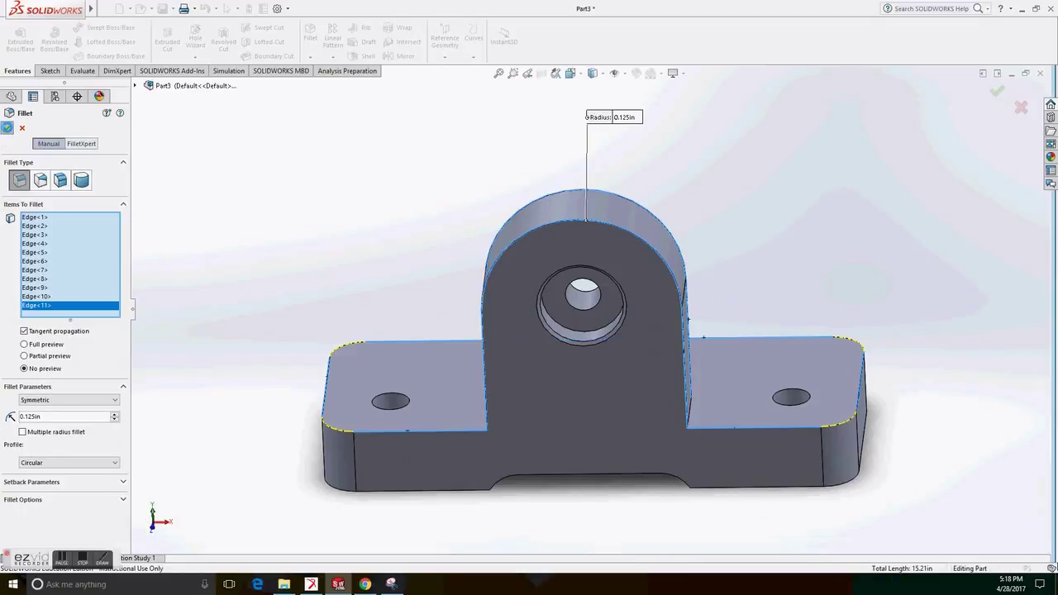
{"action": "middle_click_drag", "start_coordinate": [439, 273], "coordinate": [411, 274]}
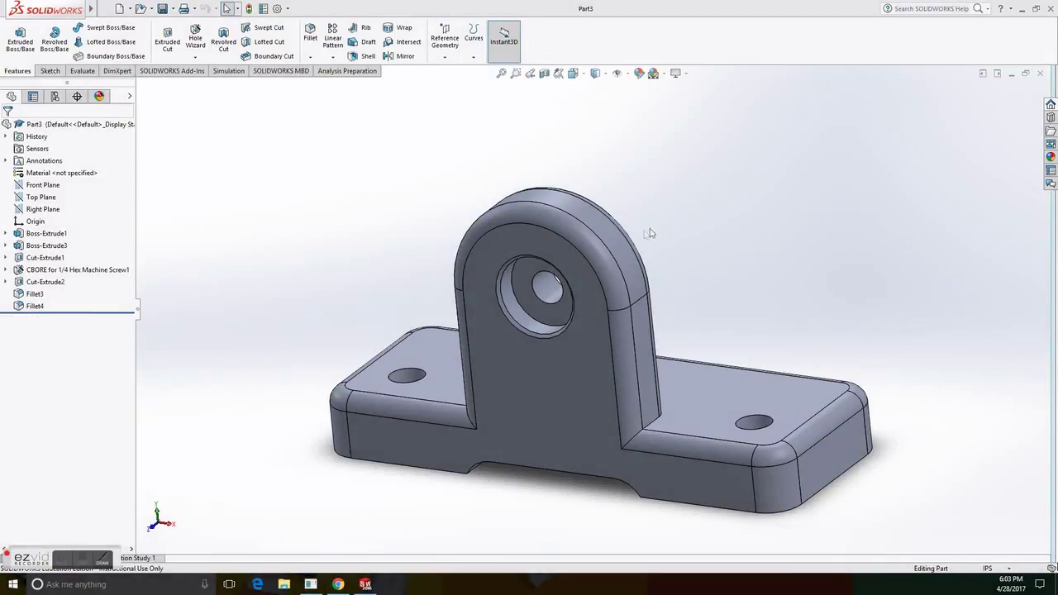
{"action": "middle_click_drag", "start_coordinate": [650, 234], "coordinate": [637, 212]}
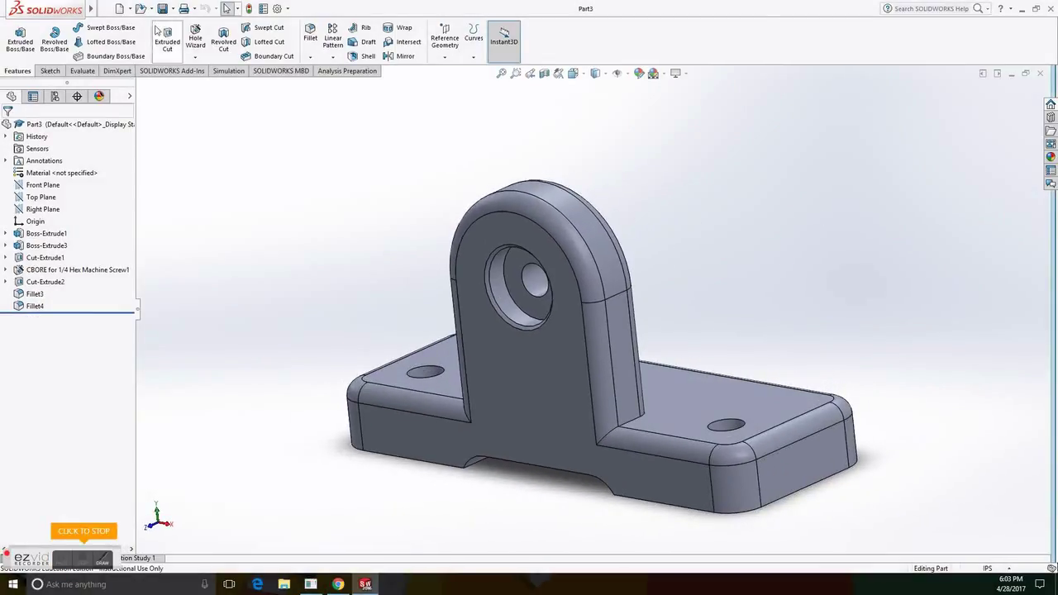
Step: Save Part3 as a Parasolid (*.x_t) file and minimize SOLIDWORKS
{"action": "left_click", "coordinate": [106, 8]}
{"action": "left_click", "coordinate": [127, 131]}
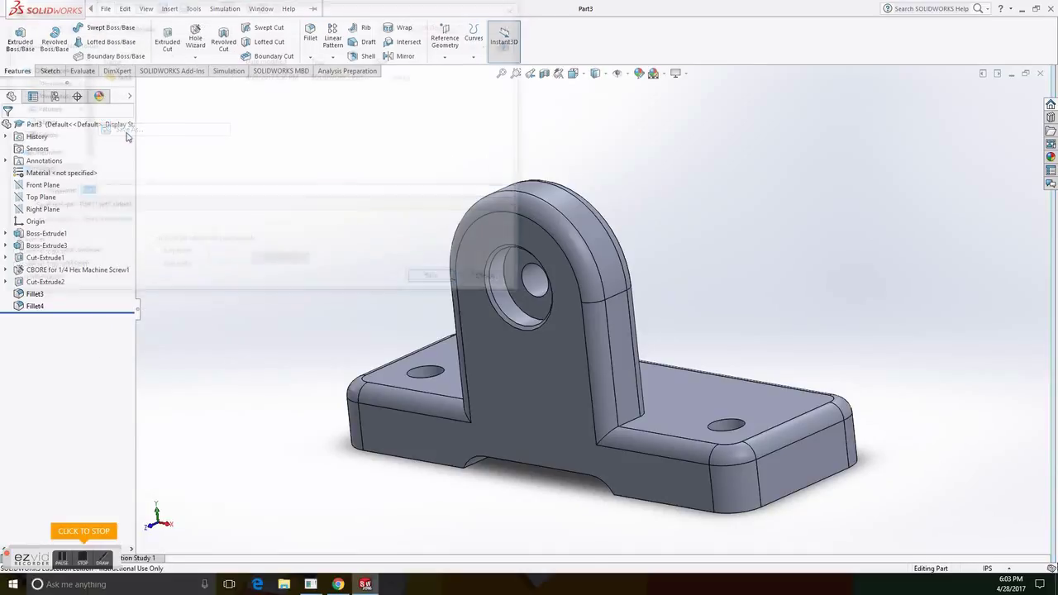
{"action": "left_click", "coordinate": [124, 206]}
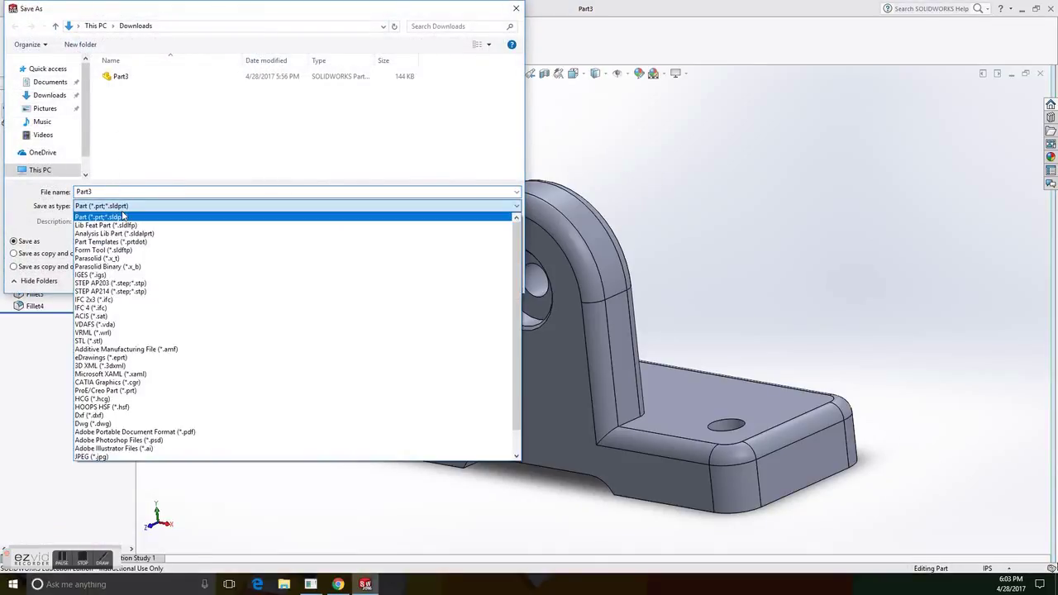
{"action": "left_click", "coordinate": [116, 259]}
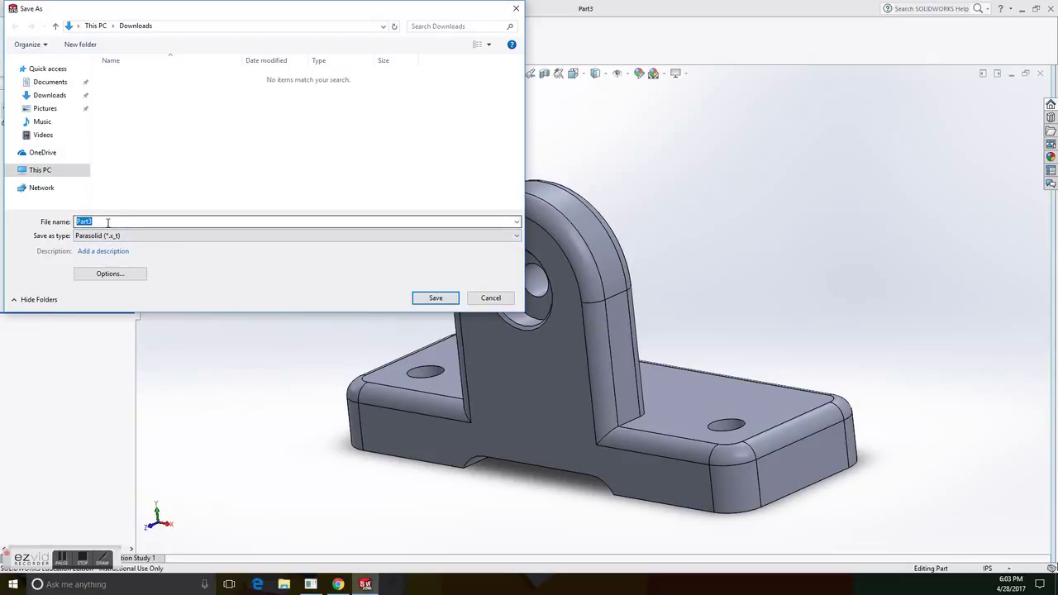
{"action": "left_click", "coordinate": [436, 298]}
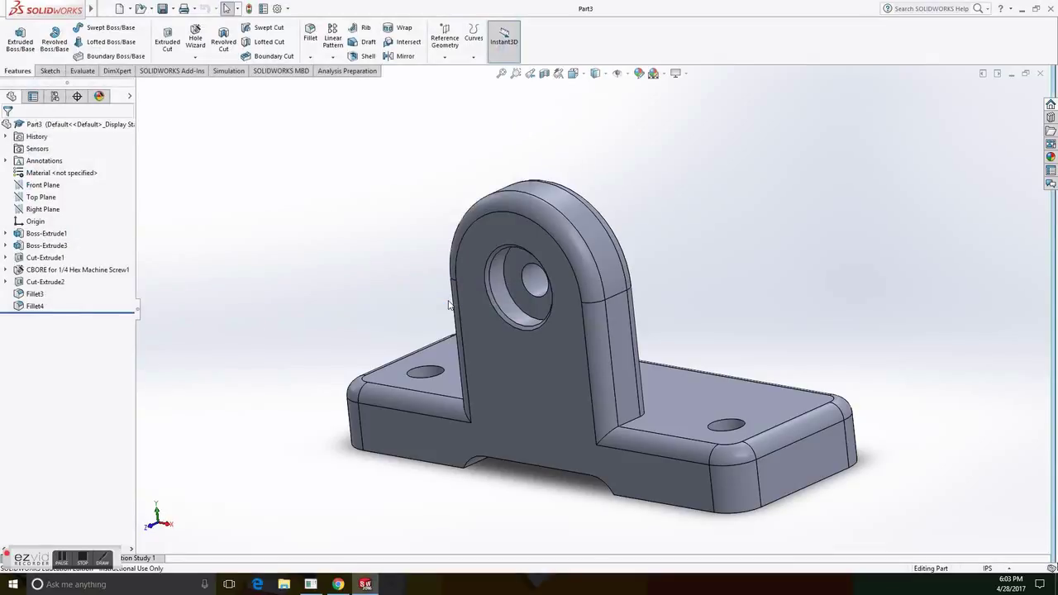
{"action": "middle_click_drag", "start_coordinate": [706, 256], "coordinate": [728, 232]}
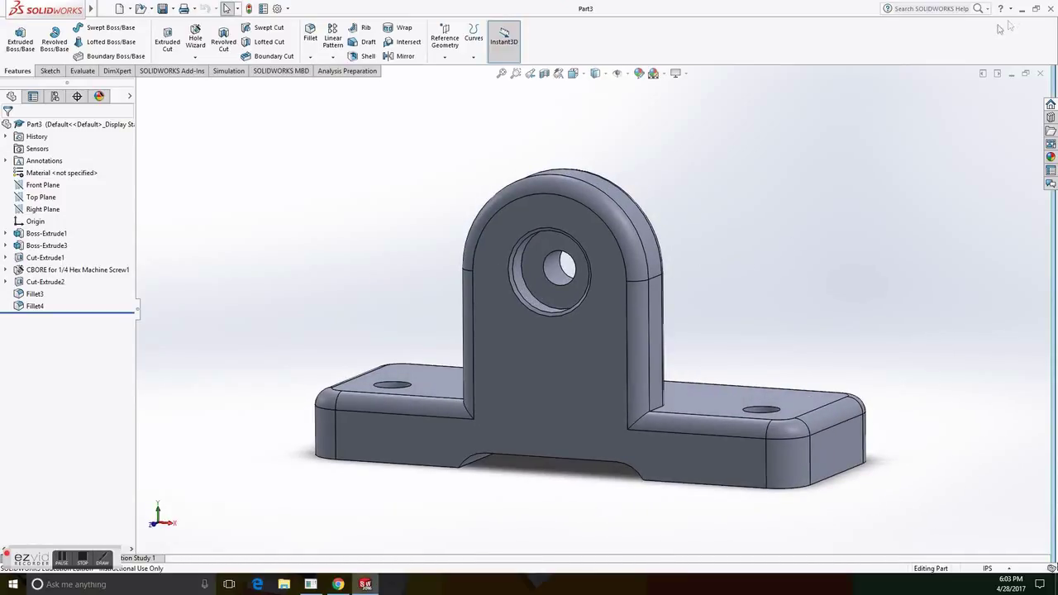
{"action": "left_click", "coordinate": [1022, 10]}
Step: In Patran, create a new database named 'part', giving part1.db
{"action": "left_click", "coordinate": [311, 585]}
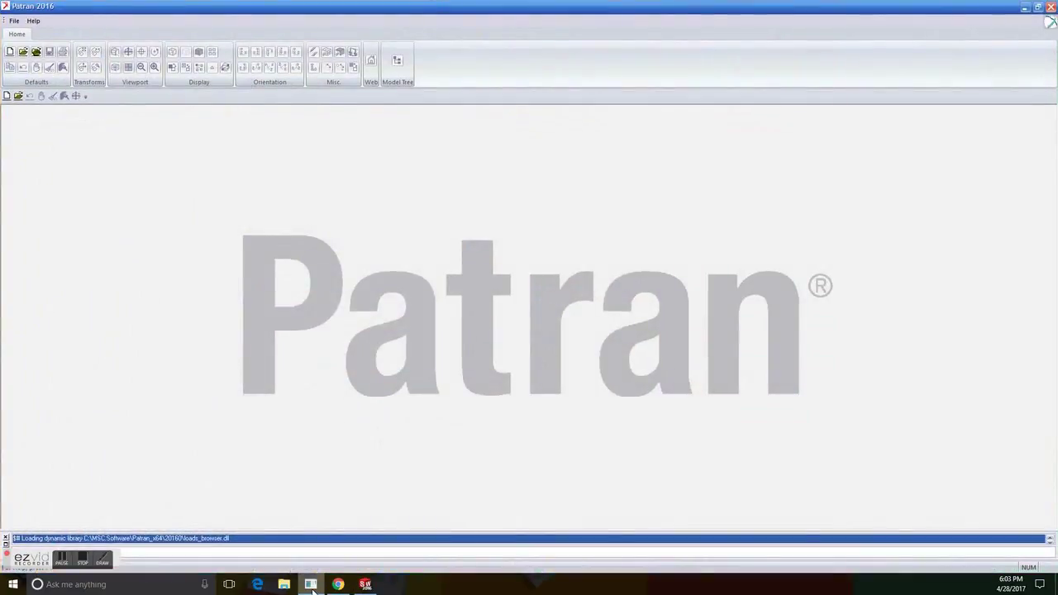
{"action": "left_click", "coordinate": [13, 22]}
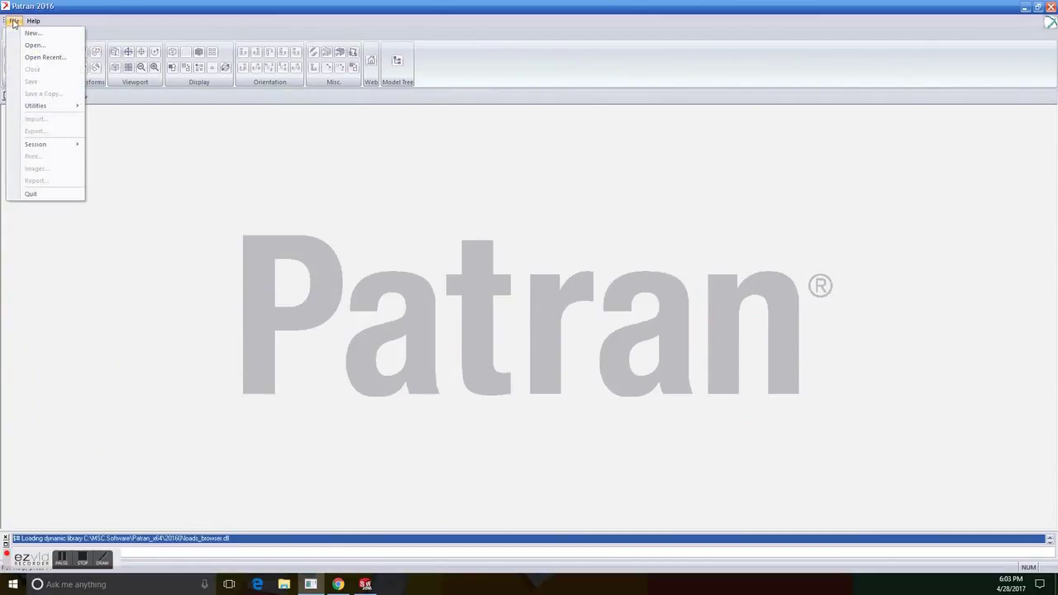
{"action": "left_click", "coordinate": [31, 32]}
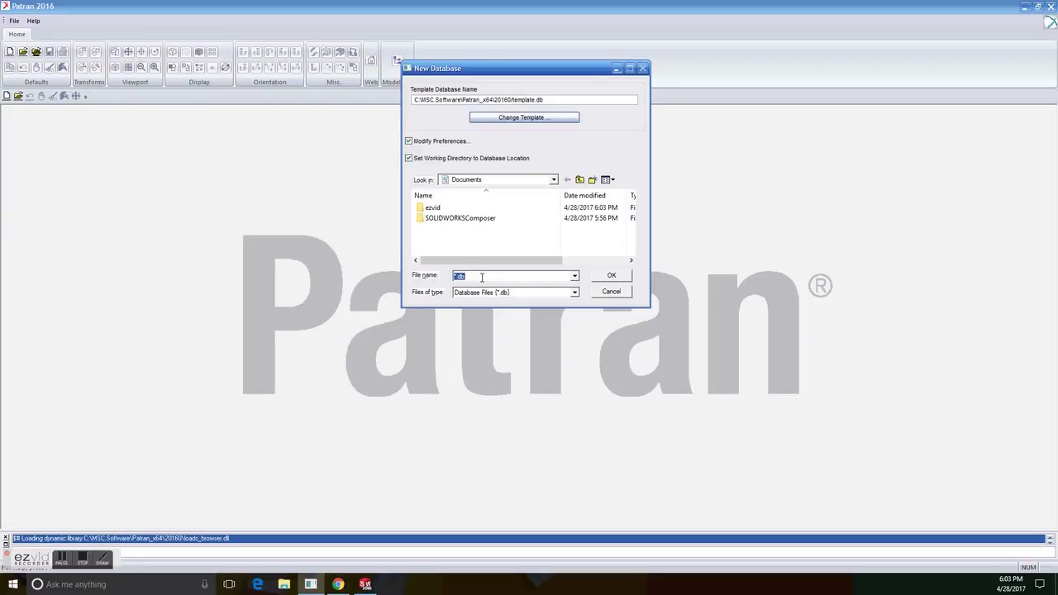
{"action": "type", "text": "part1"}
{"action": "left_click", "coordinate": [613, 278]}
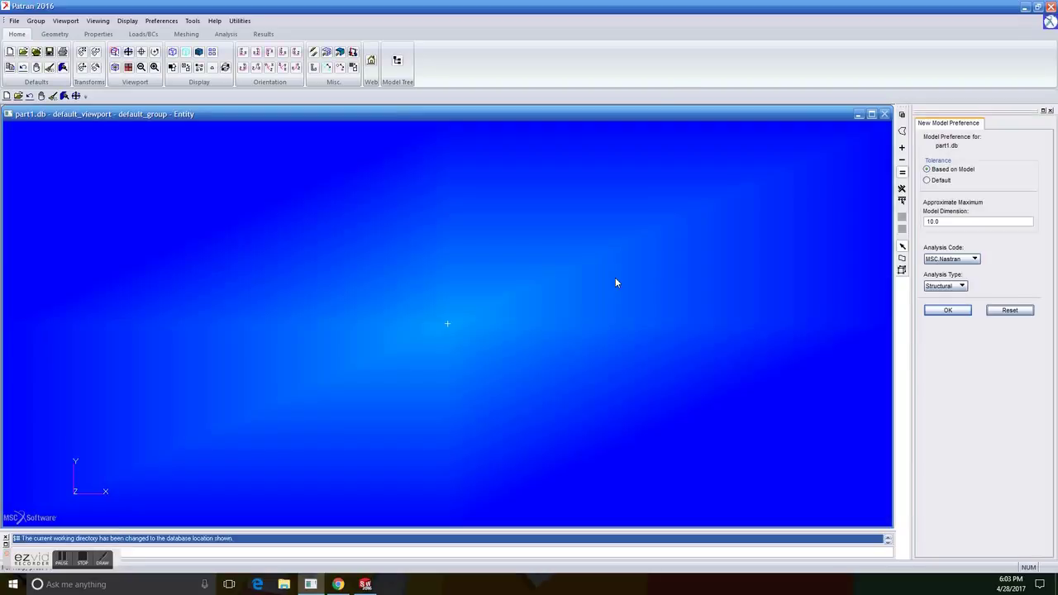
Step: Accept the MSC.Nastran Structural preferences and start a Parasolid xmt geometry import
{"action": "left_click", "coordinate": [950, 313]}
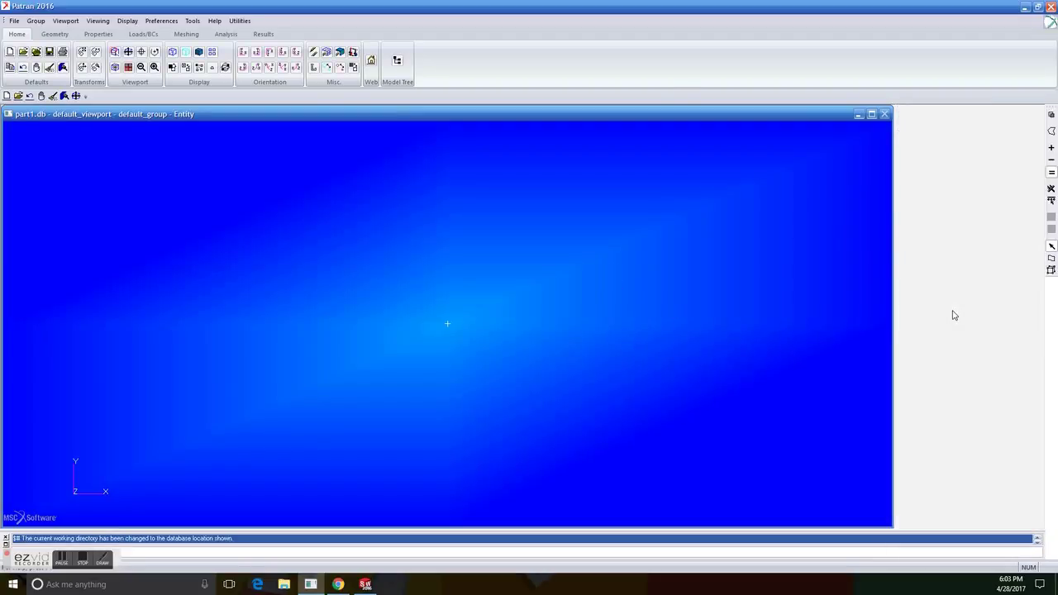
{"action": "left_click", "coordinate": [14, 21]}
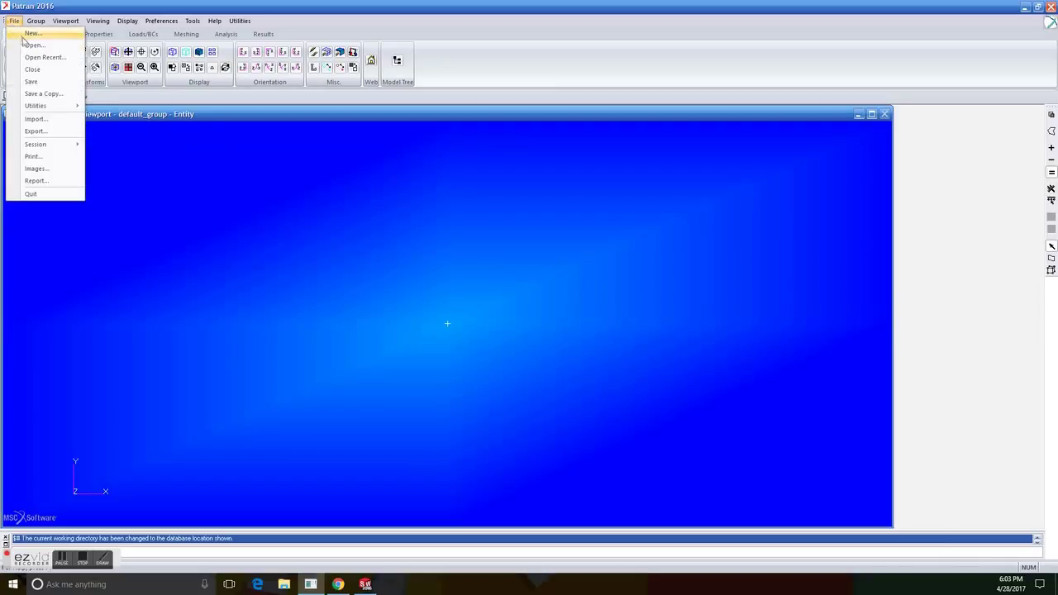
{"action": "left_click", "coordinate": [47, 118]}
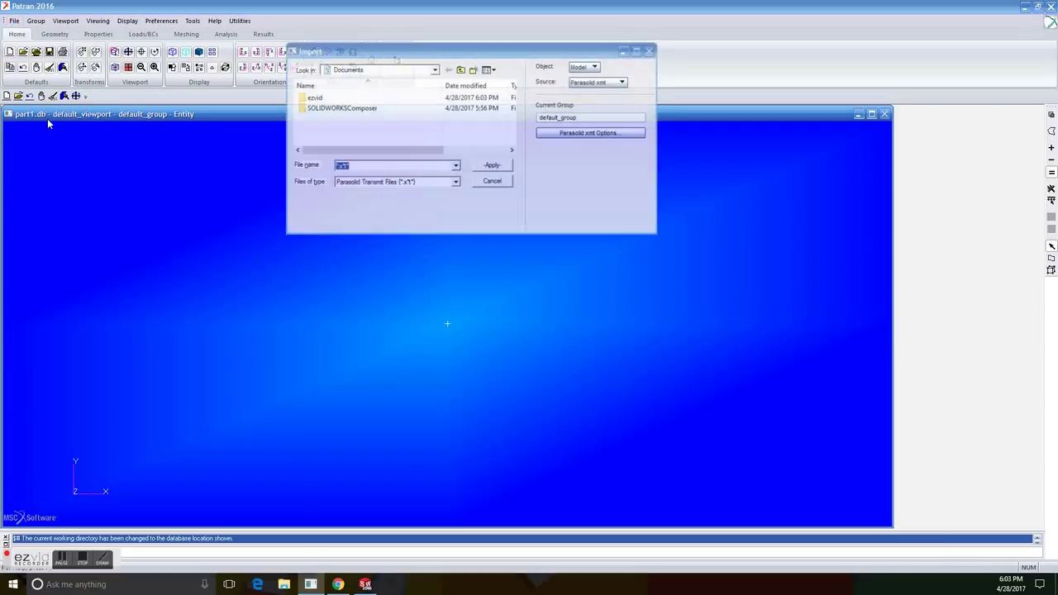
{"action": "left_click", "coordinate": [616, 83]}
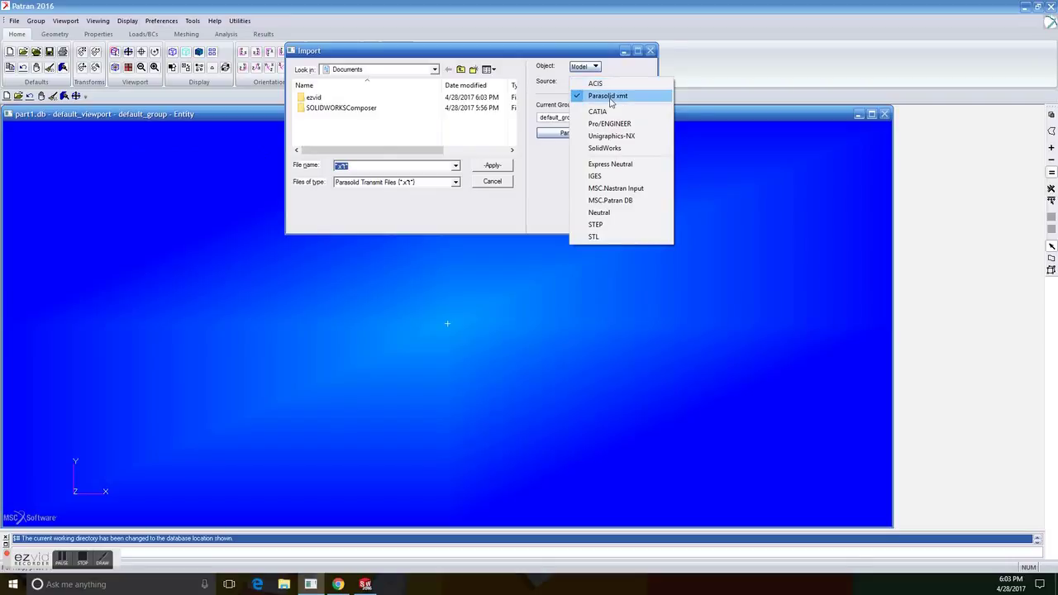
{"action": "left_click", "coordinate": [594, 95]}
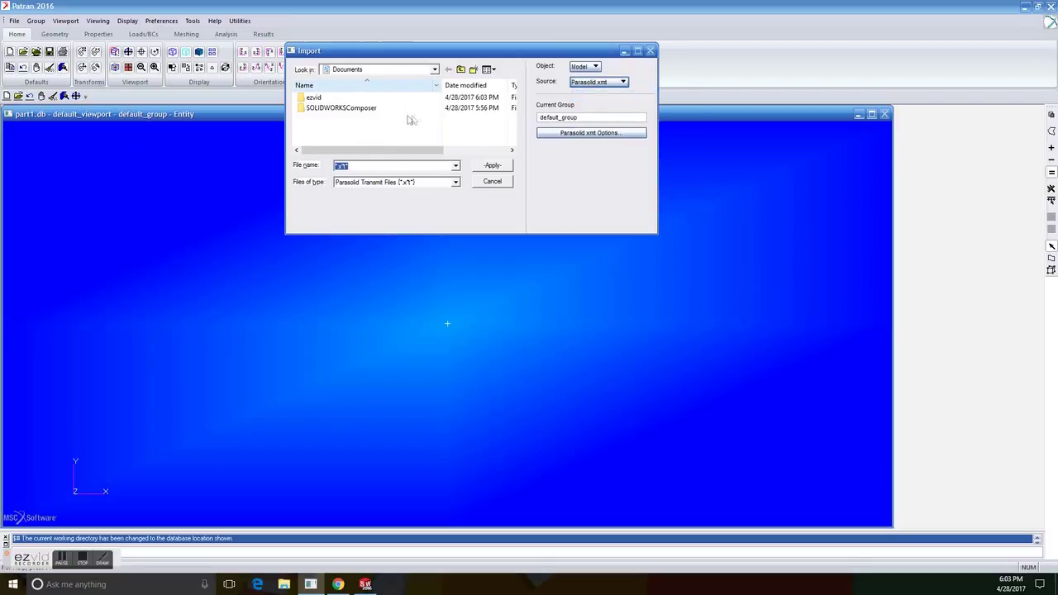
Step: Import Part3.x_t from Downloads and rotate the bracket to an isometric view
{"action": "left_click", "coordinate": [421, 70]}
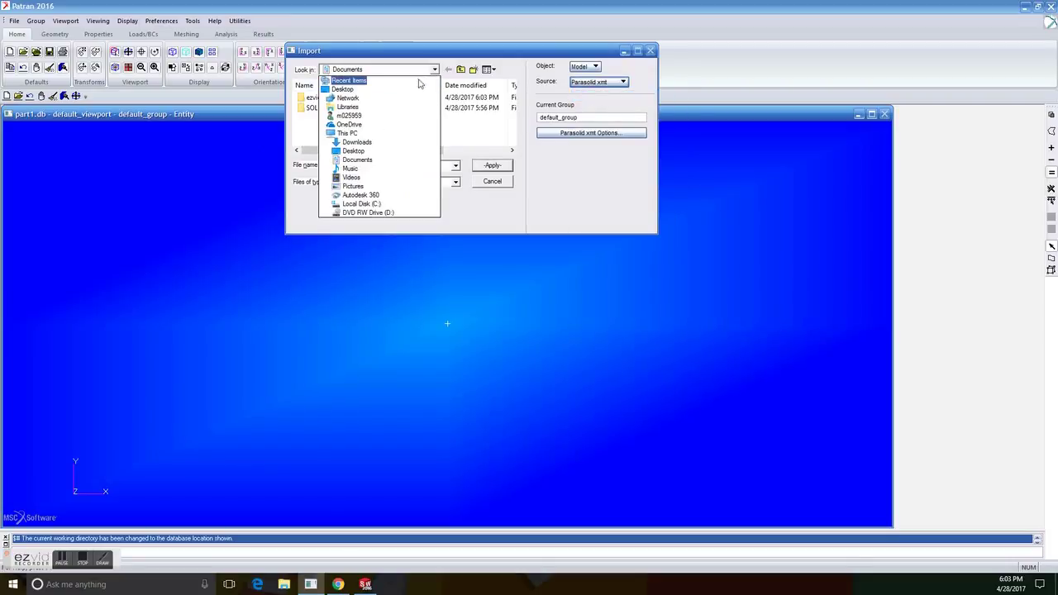
{"action": "left_click", "coordinate": [360, 143]}
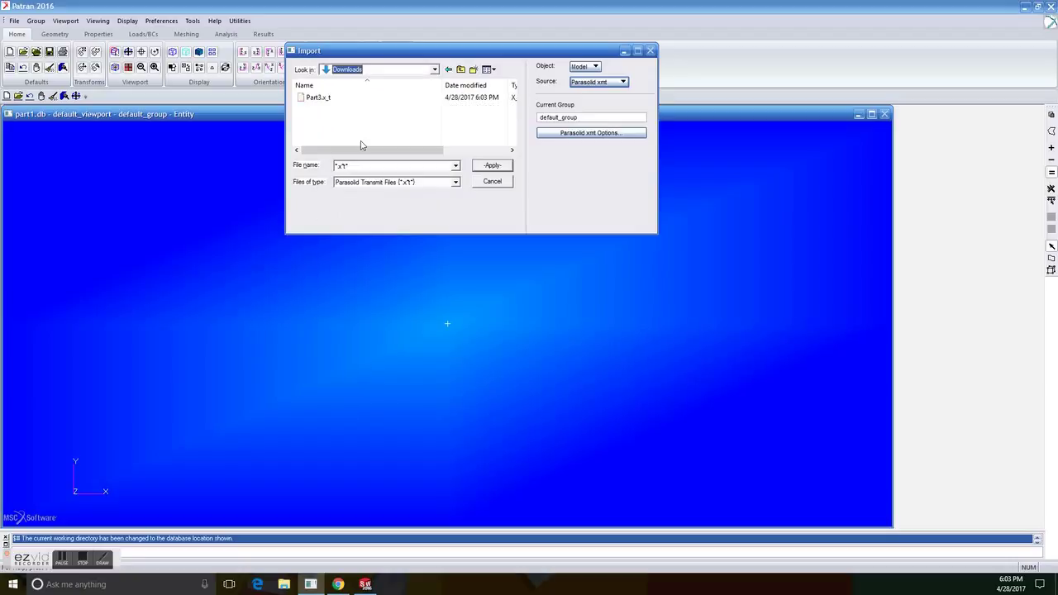
{"action": "left_click", "coordinate": [327, 98]}
{"action": "left_click", "coordinate": [493, 167]}
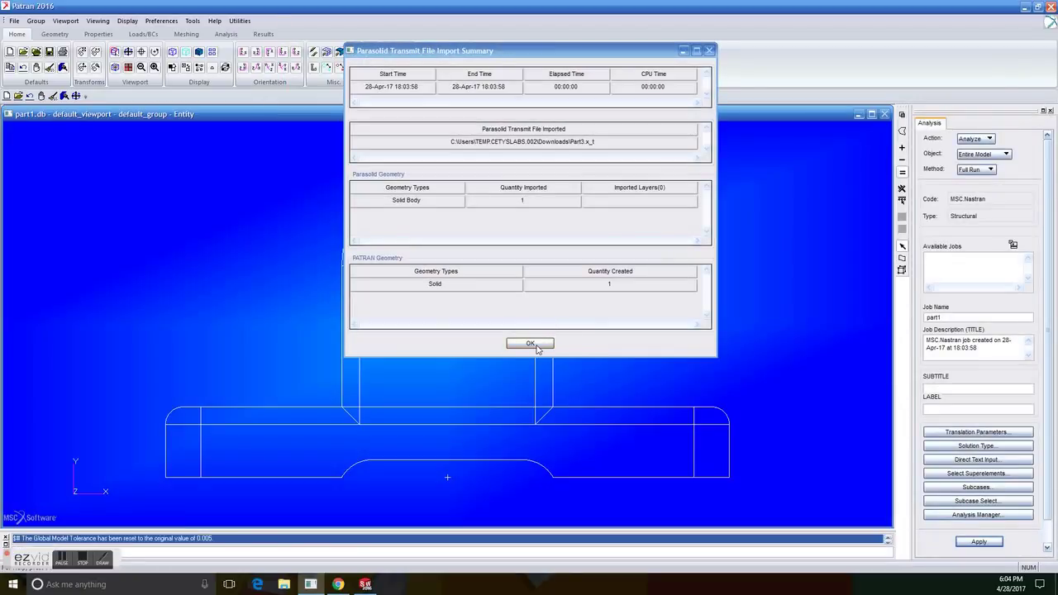
{"action": "left_click", "coordinate": [530, 343]}
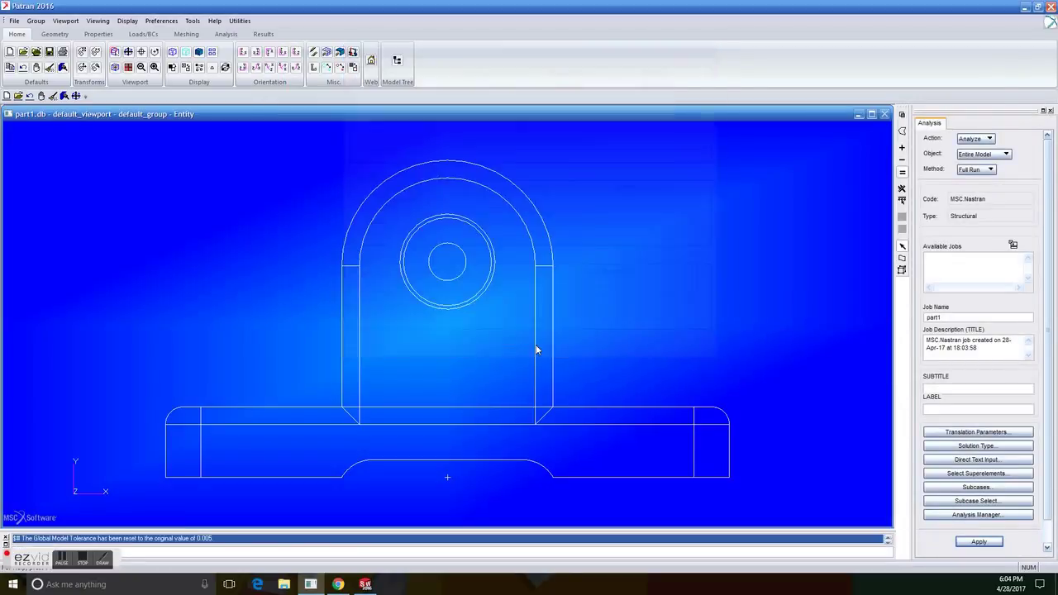
{"action": "middle_click_drag", "start_coordinate": [667, 291], "coordinate": [419, 438]}
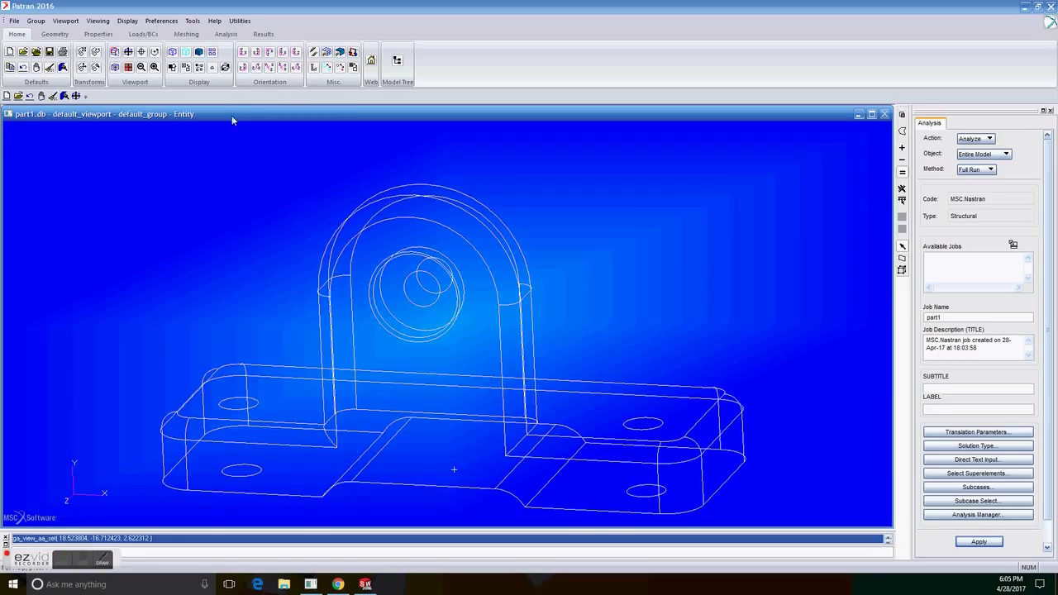
{"action": "left_click", "coordinate": [185, 34]}
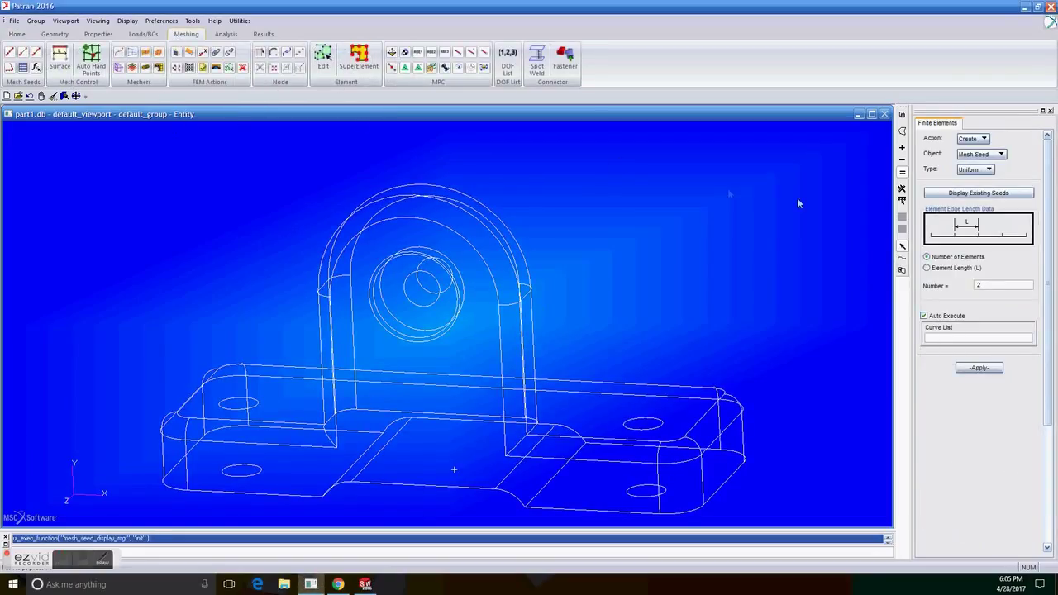
Step: Set up a Create / Mesh / Solid operation on the whole bracket solid
{"action": "left_click", "coordinate": [983, 154]}
{"action": "left_click", "coordinate": [977, 175]}
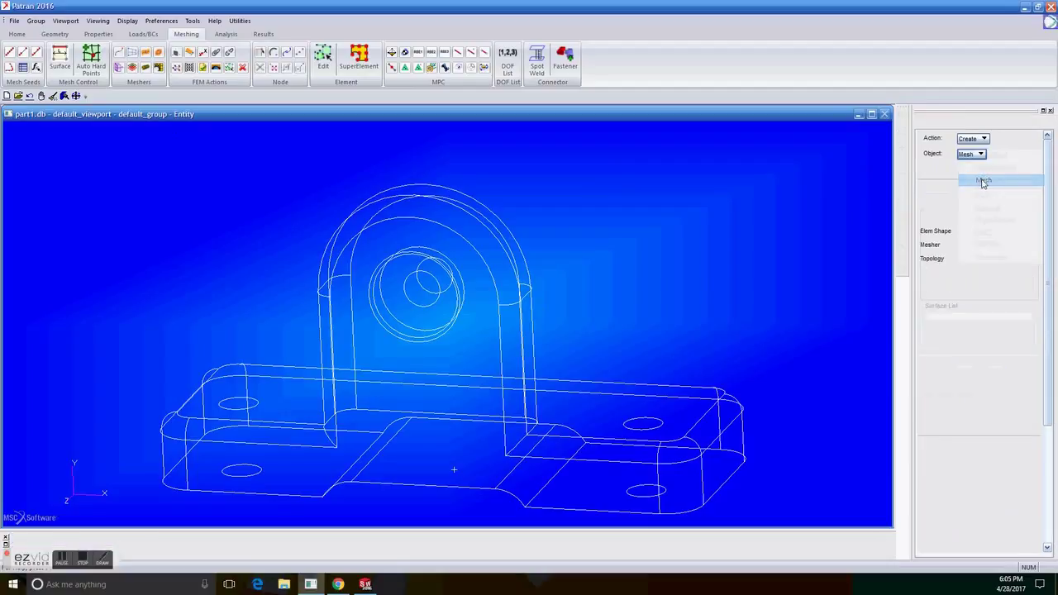
{"action": "left_click", "coordinate": [980, 170]}
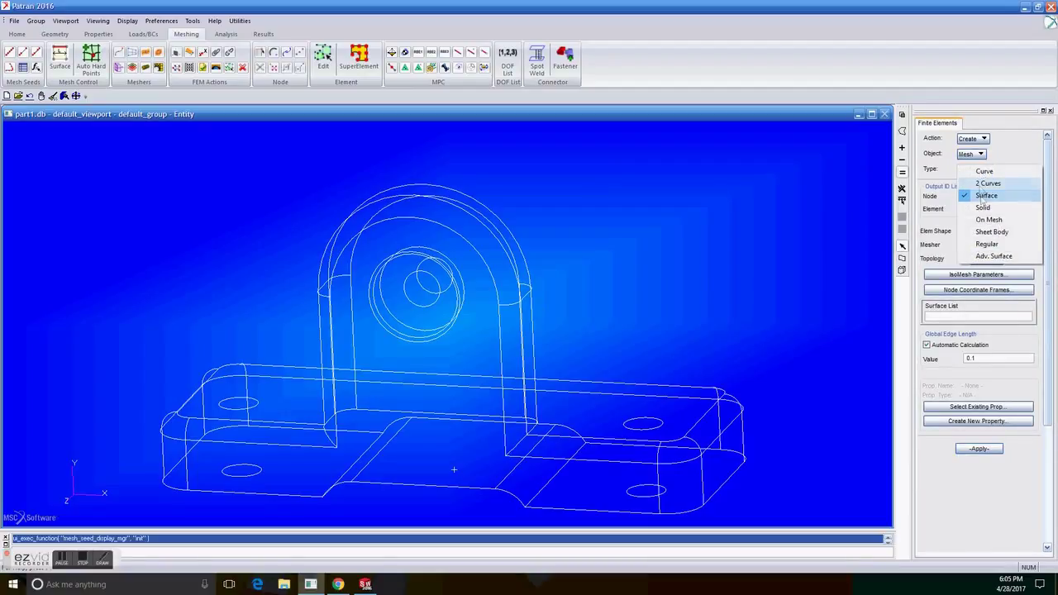
{"action": "left_click", "coordinate": [983, 207]}
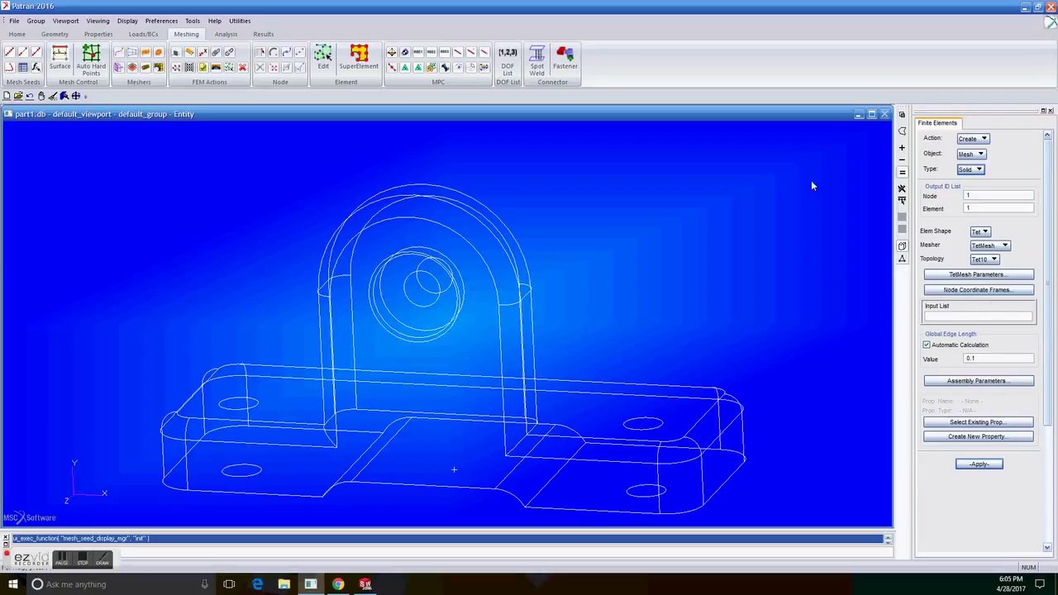
{"action": "left_click_drag", "start_coordinate": [817, 153], "coordinate": [122, 527]}
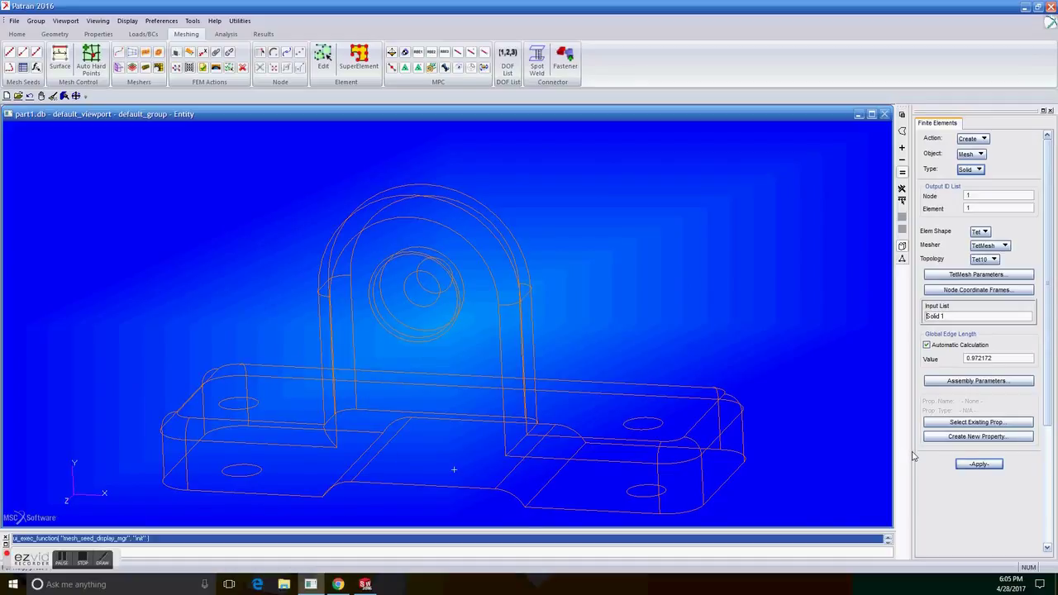
Step: Turn off automatic calculation and generate a Tet10 mesh at 0.25 global edge length
{"action": "left_click", "coordinate": [927, 346]}
{"action": "left_click", "coordinate": [998, 358]}
{"action": "type", "text": "0.25"}
{"action": "left_click", "coordinate": [978, 465]}
{"action": "middle_click_drag", "start_coordinate": [678, 315], "coordinate": [675, 320]}
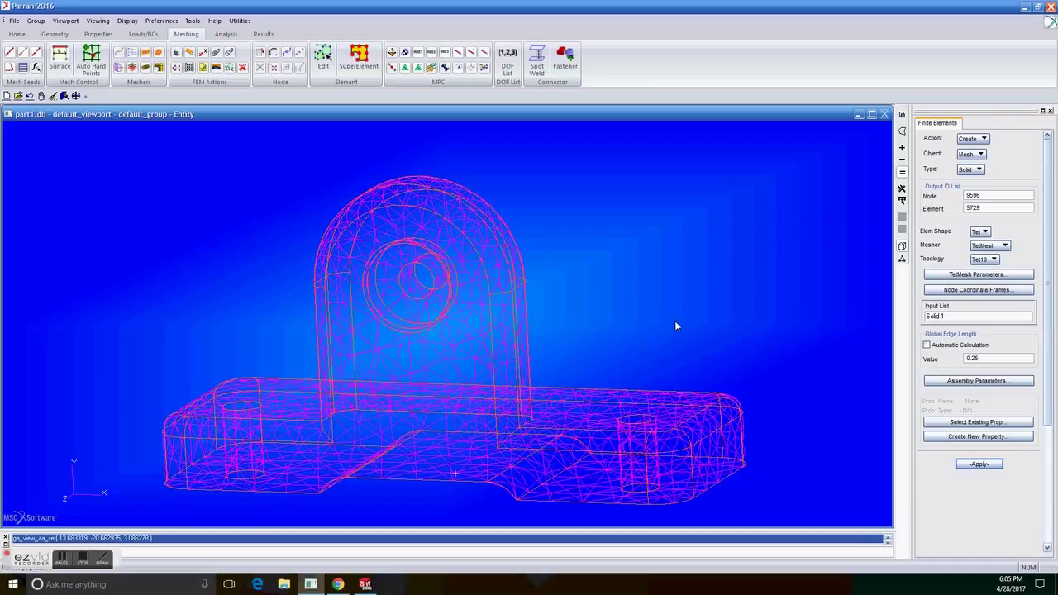
{"action": "left_click", "coordinate": [143, 34]}
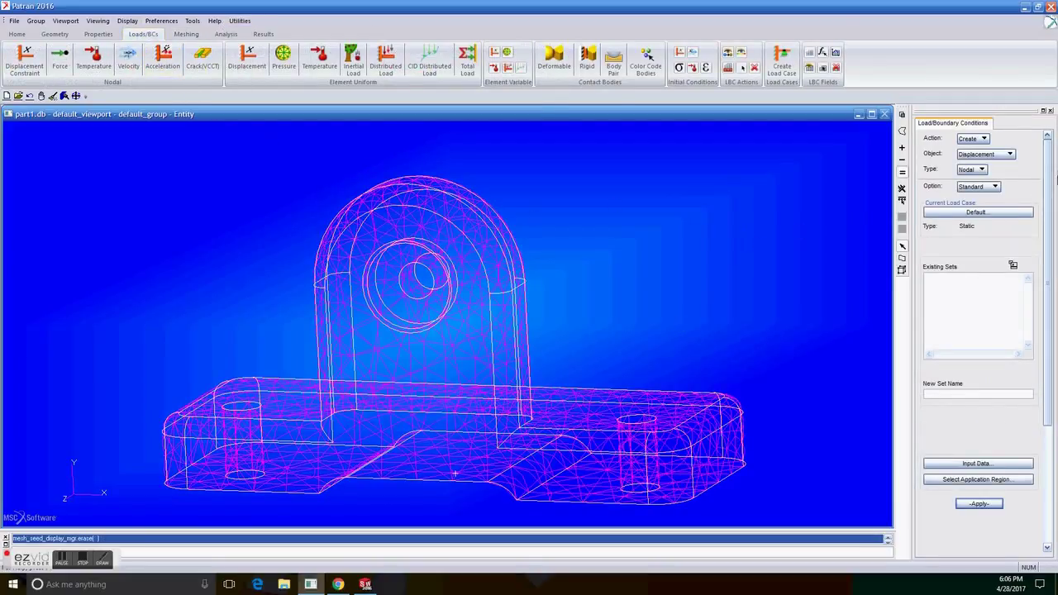
Step: Define a Total Load, Element Uniform set named Force with values <0 0 -5000>
{"action": "left_click", "coordinate": [988, 156]}
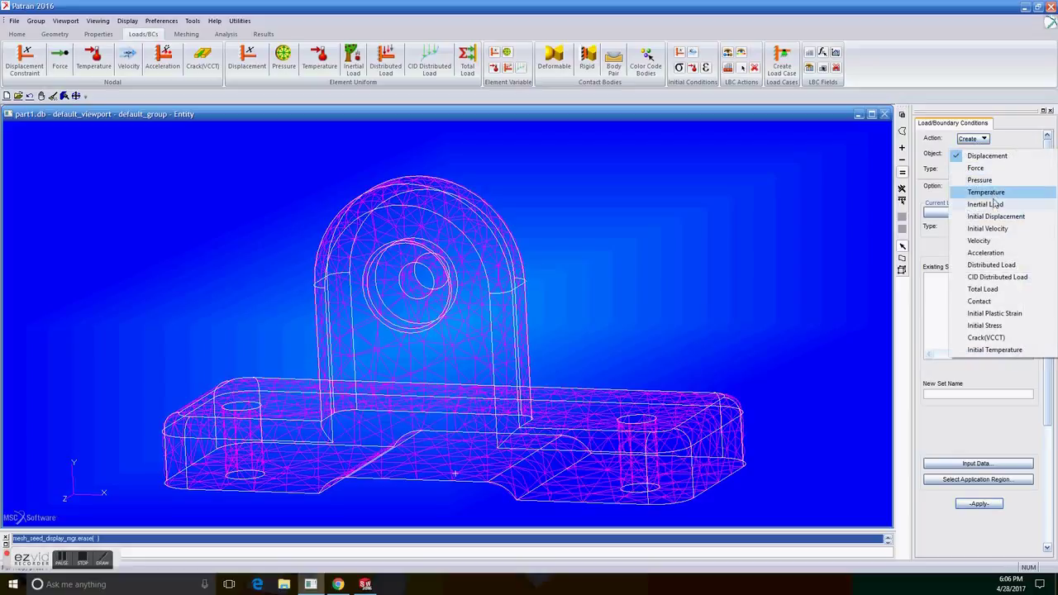
{"action": "left_click", "coordinate": [983, 288]}
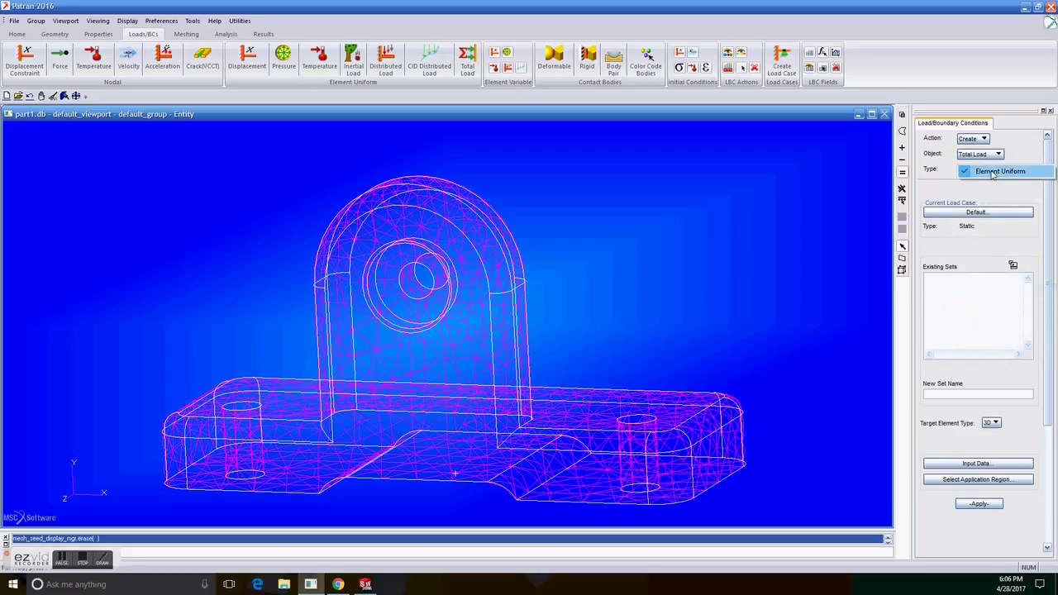
{"action": "left_click", "coordinate": [992, 177]}
{"action": "left_click", "coordinate": [939, 393]}
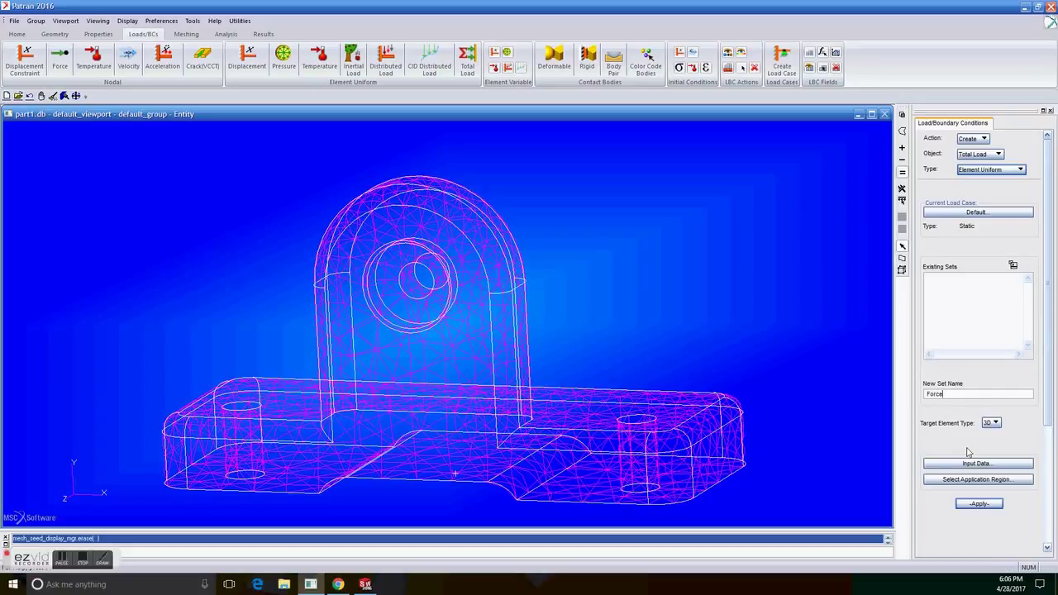
{"action": "left_click", "coordinate": [968, 463]}
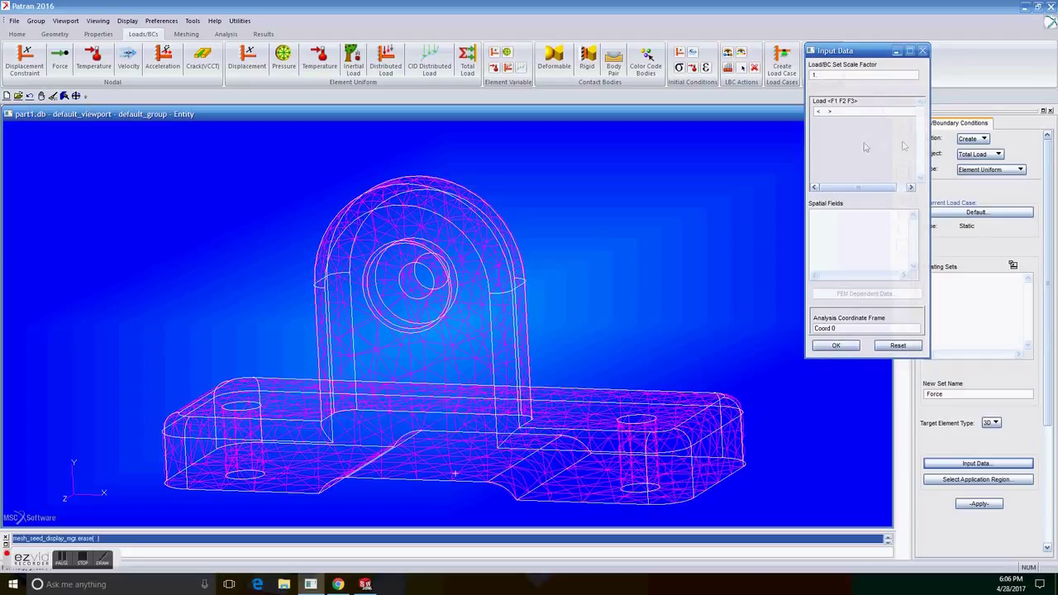
{"action": "left_click", "coordinate": [829, 111]}
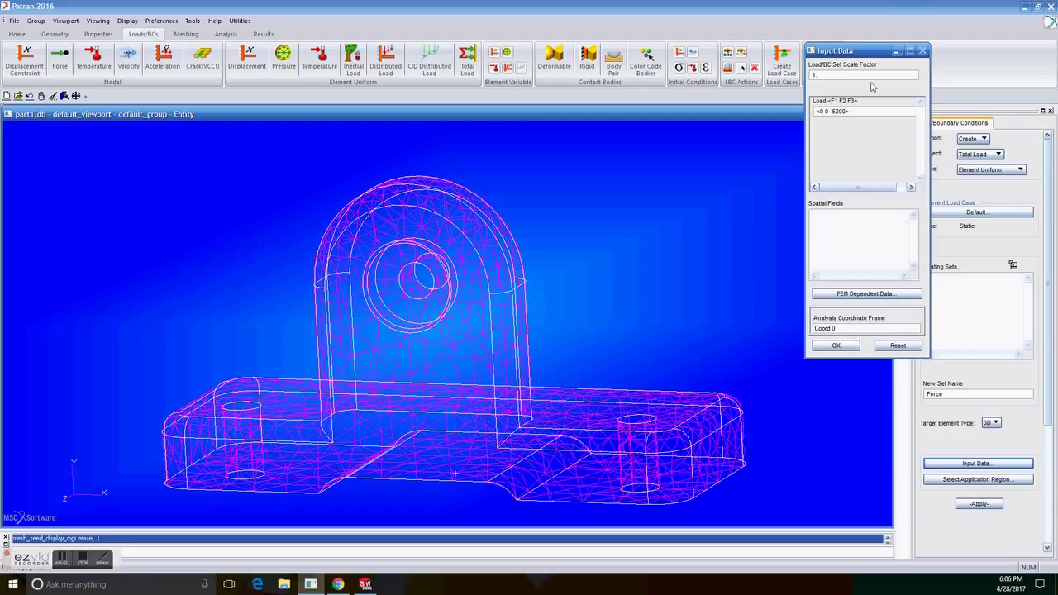
{"action": "left_click", "coordinate": [840, 344]}
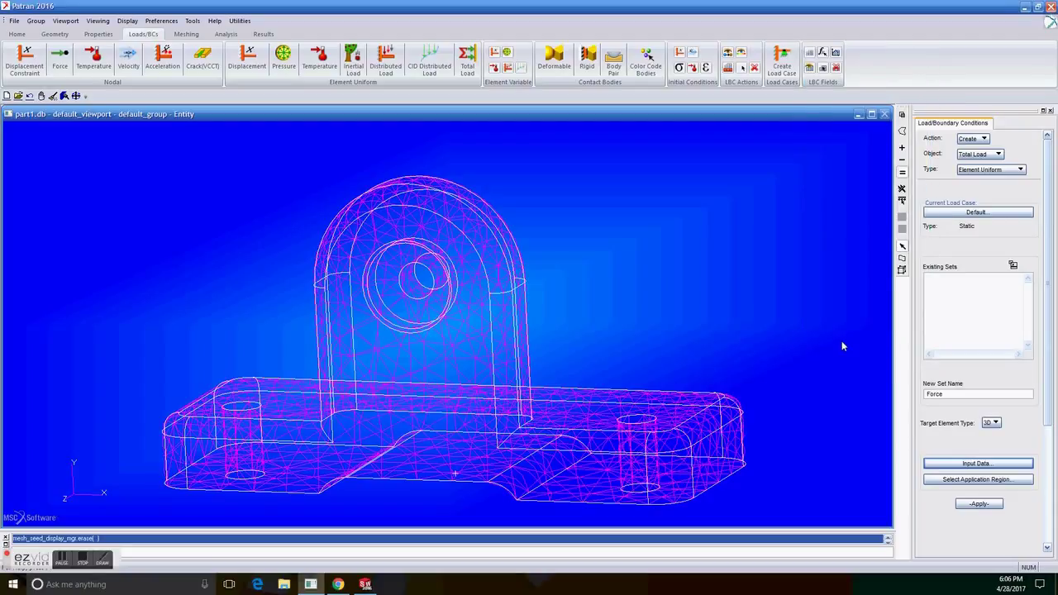
Step: Apply the Force load to the bracket's hole face and create the set
{"action": "left_click", "coordinate": [927, 480]}
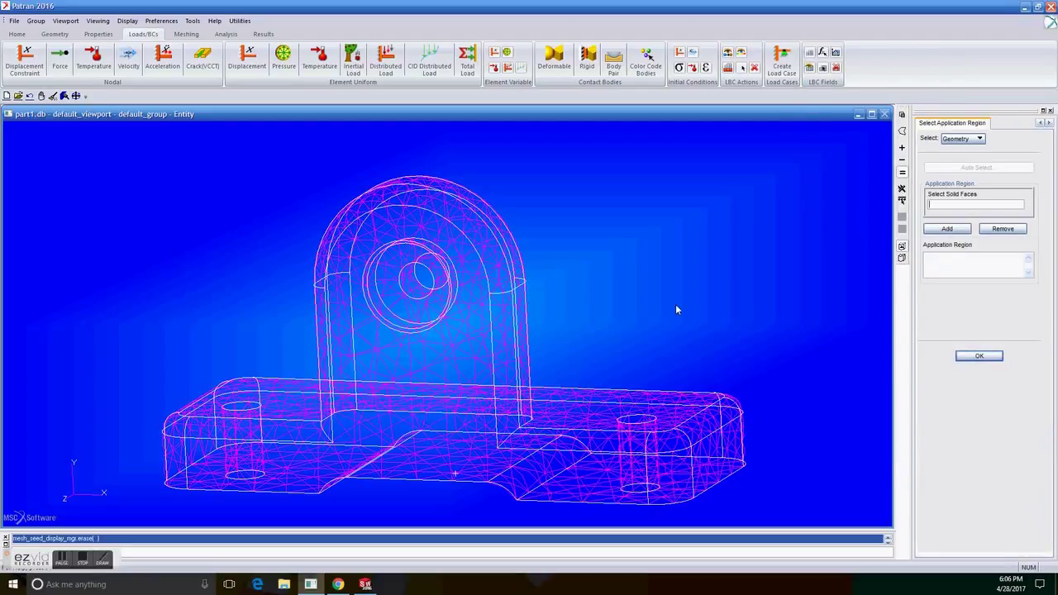
{"action": "mouse_move", "coordinate": [676, 307]}
{"action": "middle_mouse_down"}
{"action": "mouse_move", "coordinate": [702, 302]}
{"action": "mouse_move", "coordinate": [687, 304]}
{"action": "middle_mouse_up"}
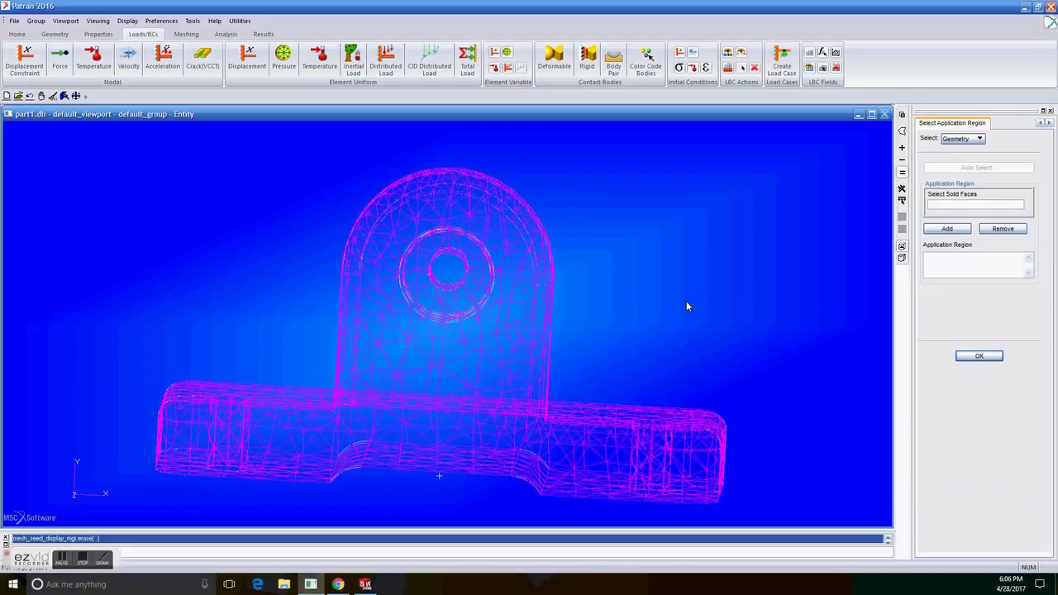
{"action": "left_click", "coordinate": [474, 261]}
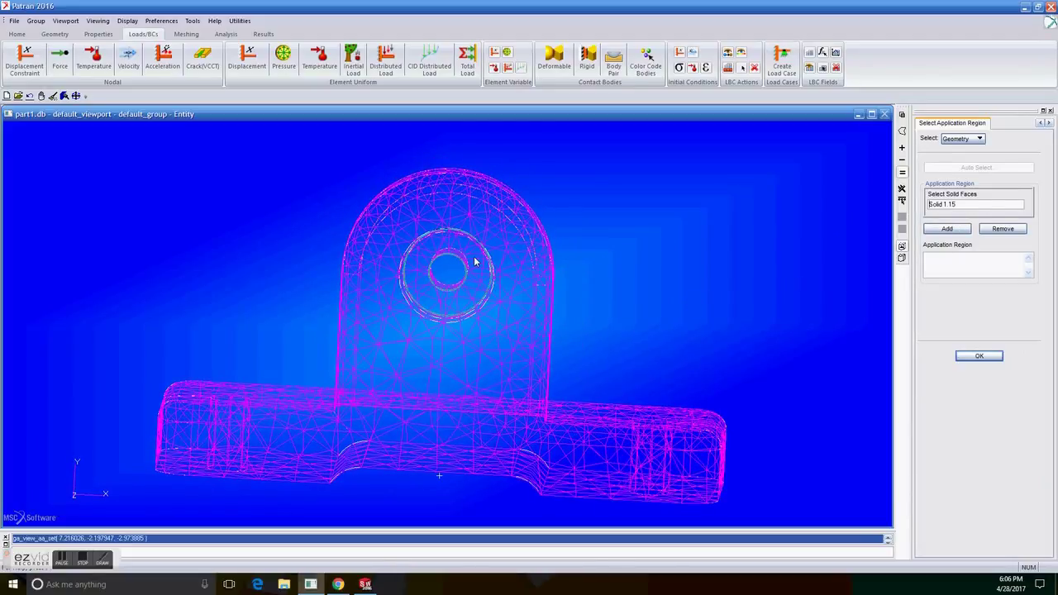
{"action": "left_click", "coordinate": [949, 229]}
{"action": "left_click", "coordinate": [978, 357]}
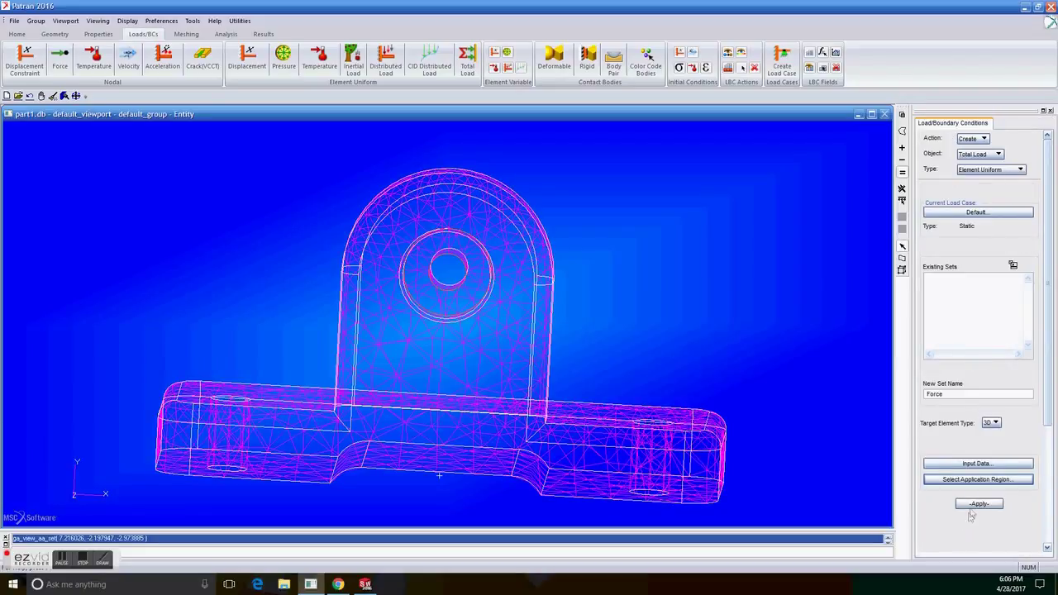
{"action": "left_click", "coordinate": [976, 506]}
{"action": "mouse_move", "coordinate": [741, 317]}
{"action": "middle_mouse_down"}
{"action": "mouse_move", "coordinate": [730, 336]}
{"action": "mouse_move", "coordinate": [745, 314]}
{"action": "middle_mouse_up"}
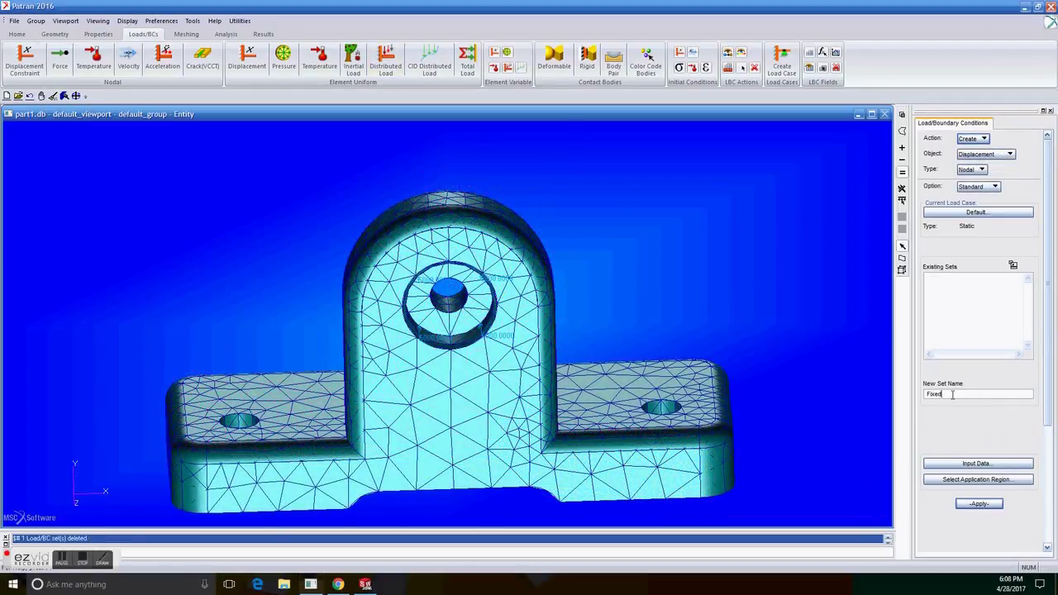
Step: Create the Fixed displacement set on bracket faces Solid 1.13 and Solid 1.12
{"action": "left_click", "coordinate": [976, 464]}
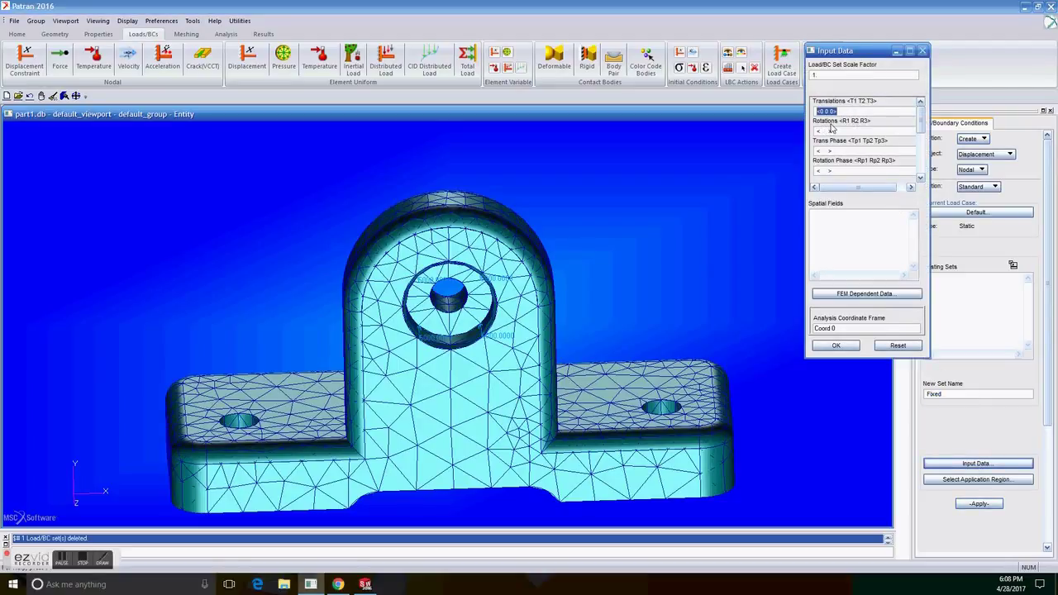
{"action": "left_click", "coordinate": [837, 346]}
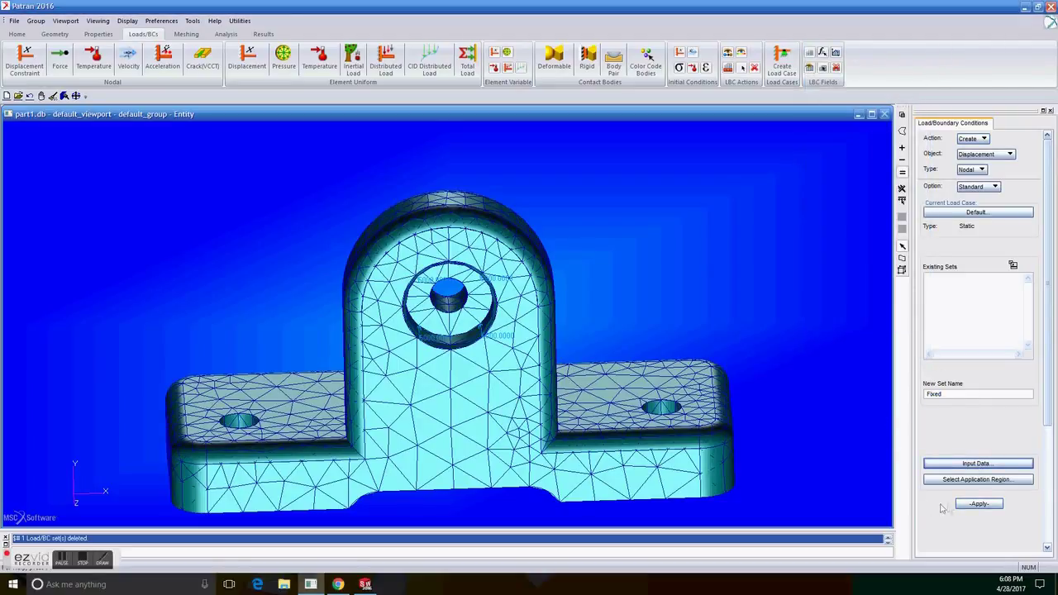
{"action": "left_click", "coordinate": [978, 479]}
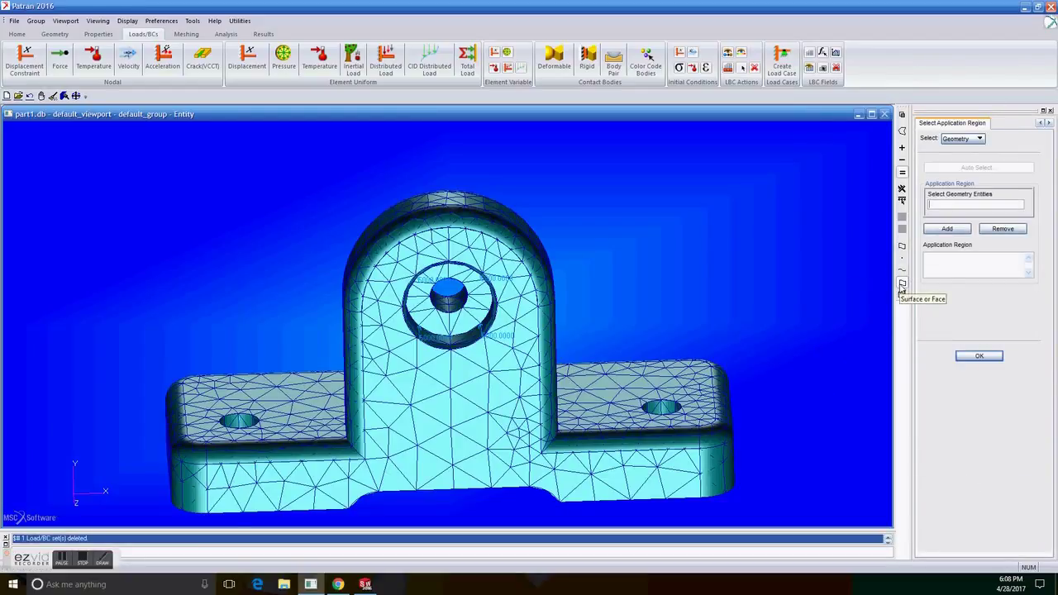
{"action": "left_click", "coordinate": [666, 407]}
{"action": "left_click", "coordinate": [947, 229]}
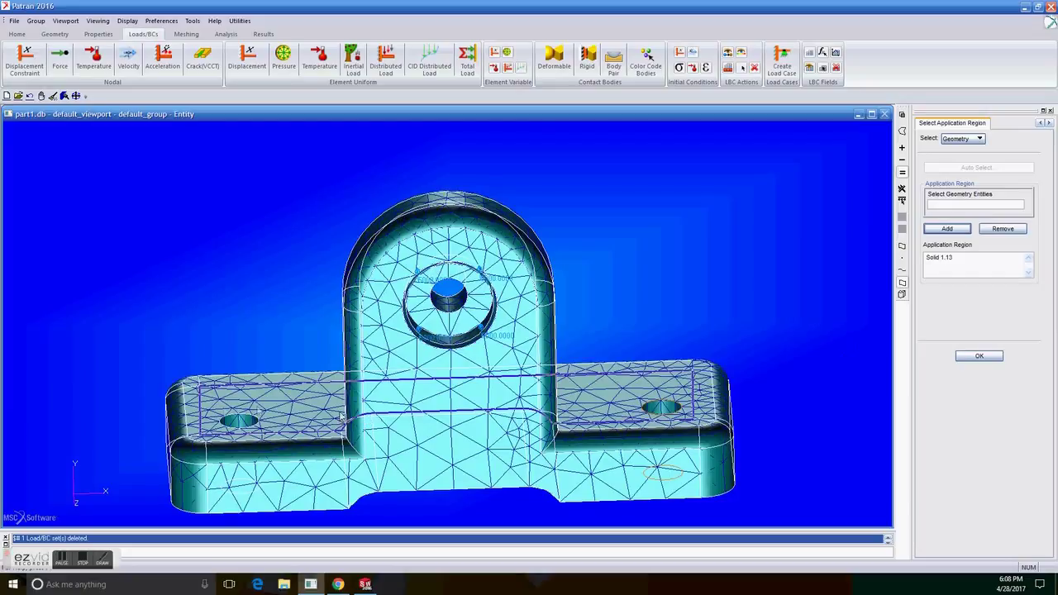
{"action": "mouse_move", "coordinate": [243, 425]}
{"action": "middle_mouse_down"}
{"action": "mouse_move", "coordinate": [246, 437]}
{"action": "mouse_move", "coordinate": [243, 420]}
{"action": "middle_mouse_up"}
{"action": "left_click", "coordinate": [243, 420]}
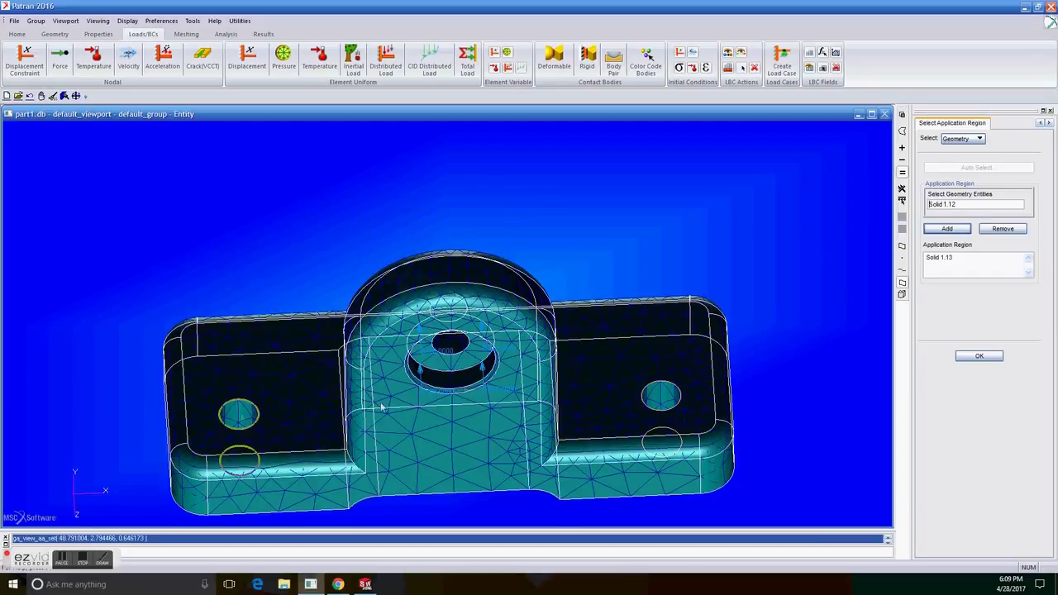
{"action": "left_click", "coordinate": [960, 231]}
{"action": "left_click", "coordinate": [981, 356]}
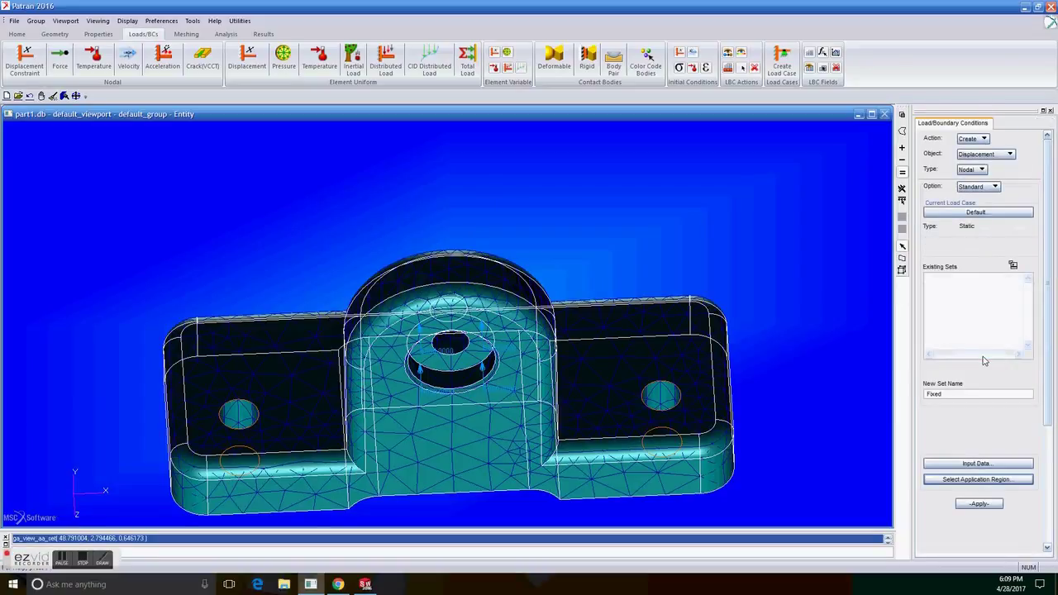
{"action": "left_click", "coordinate": [974, 505]}
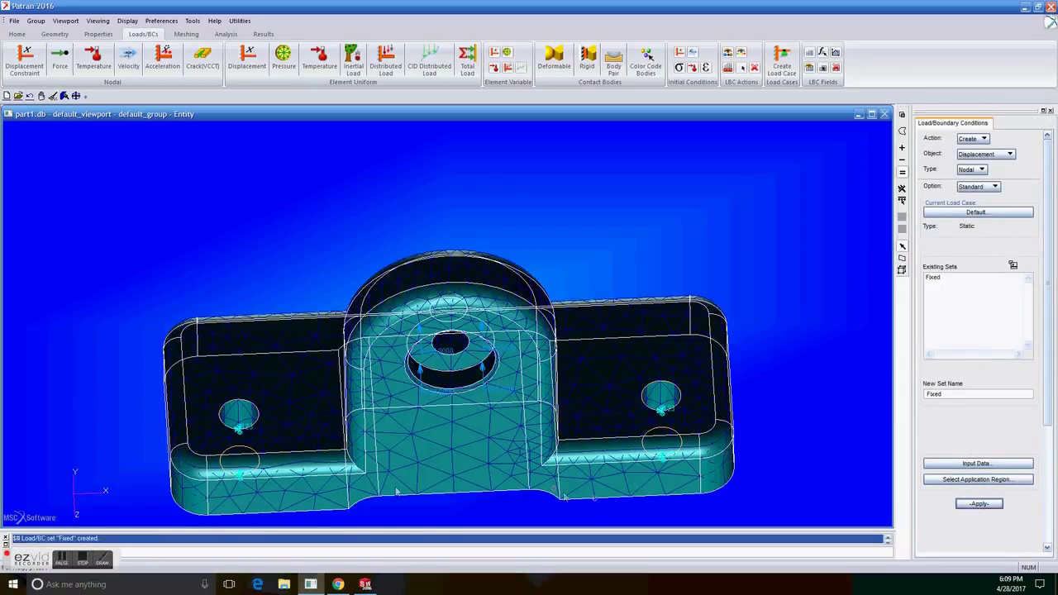
{"action": "left_click", "coordinate": [59, 562]}
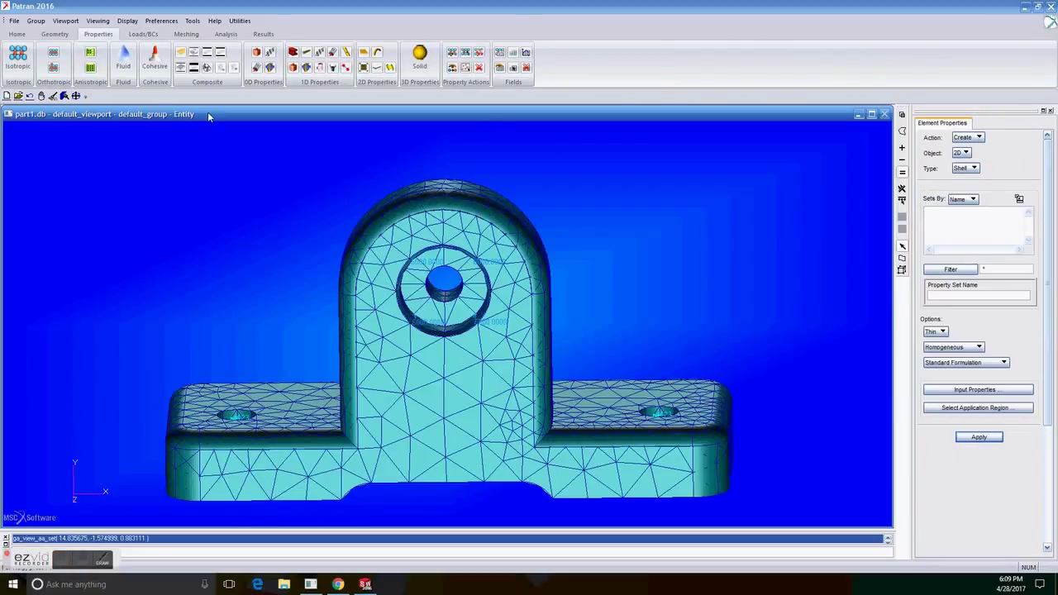
Step: Create isotropic material Aluminum with elastic modulus 10e6 and Poisson ratio 0.3
{"action": "left_click", "coordinate": [17, 60]}
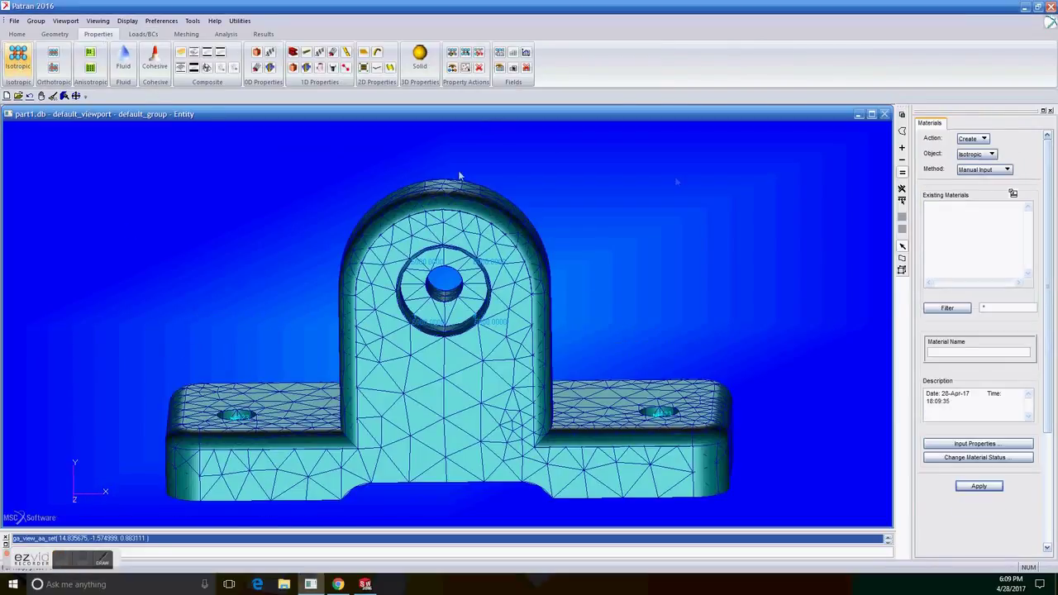
{"action": "left_click", "coordinate": [942, 353]}
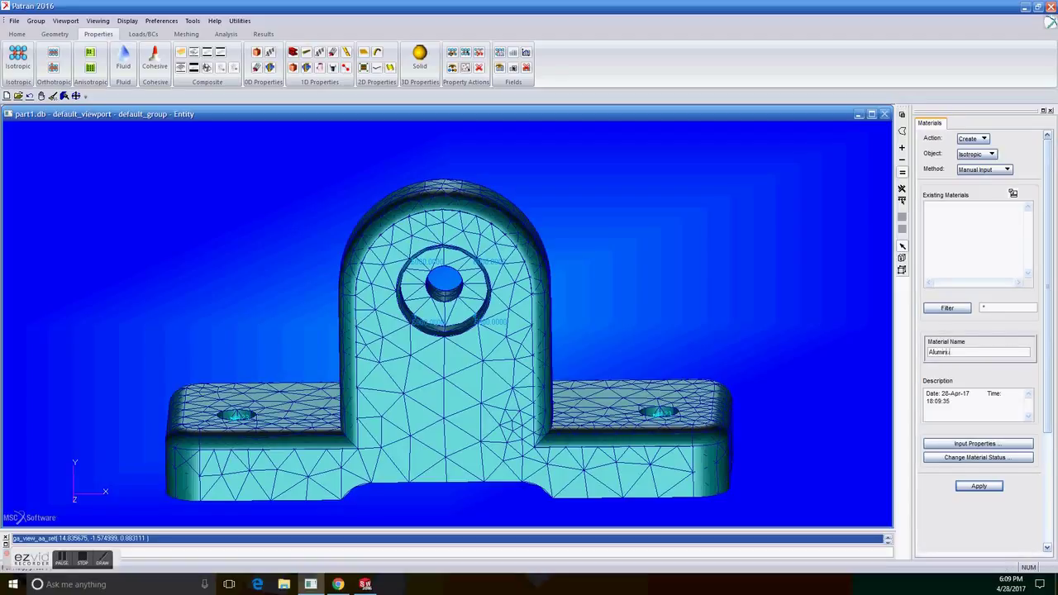
{"action": "left_click", "coordinate": [977, 445]}
{"action": "left_click", "coordinate": [807, 106]}
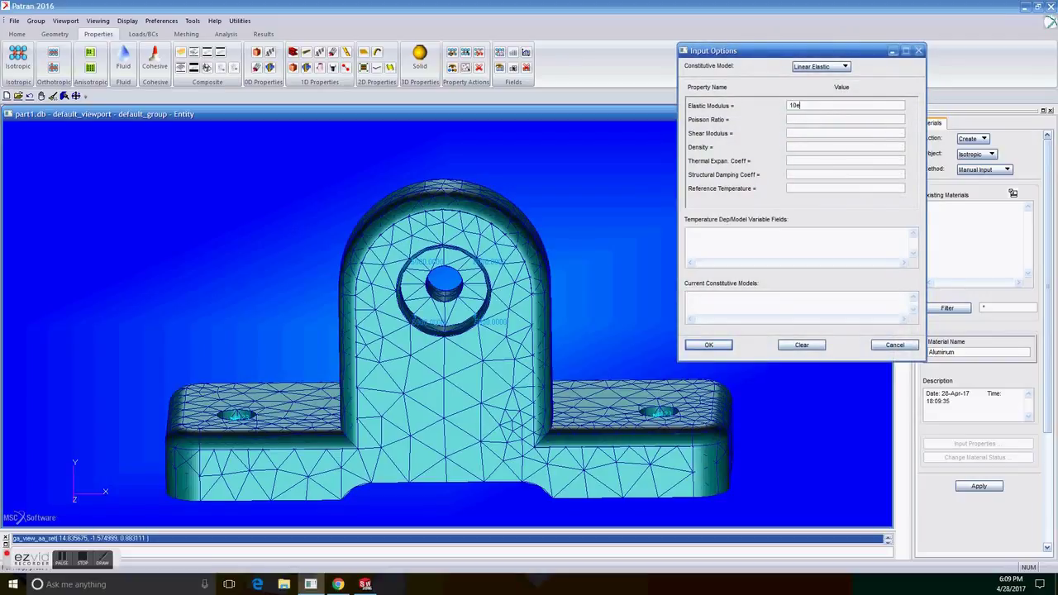
{"action": "left_click", "coordinate": [822, 119]}
{"action": "type", "text": "0.3"}
{"action": "left_click", "coordinate": [711, 345]}
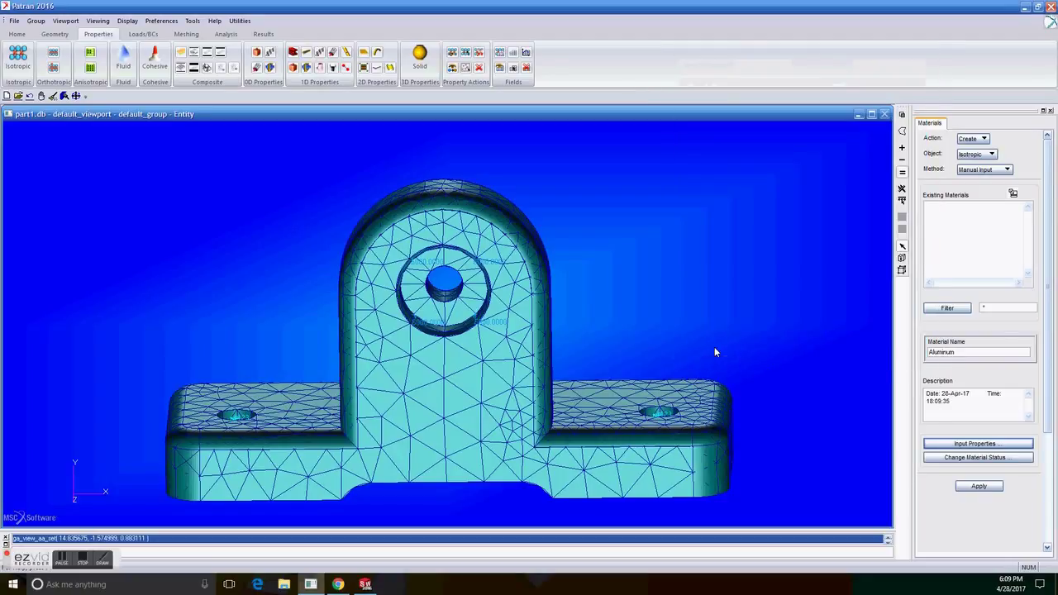
{"action": "left_click", "coordinate": [977, 486]}
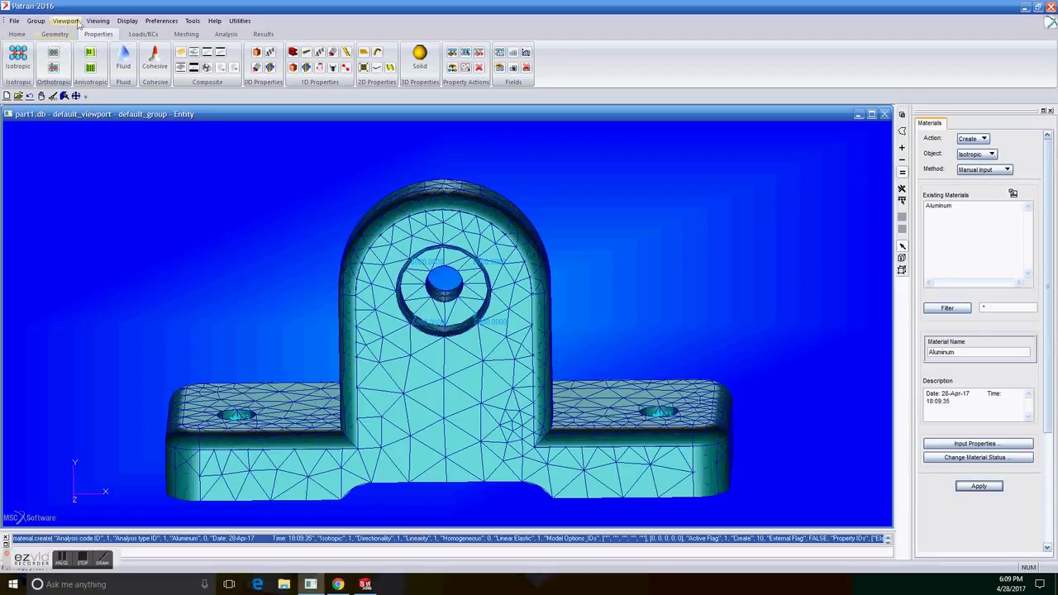
{"action": "left_click", "coordinate": [65, 562]}
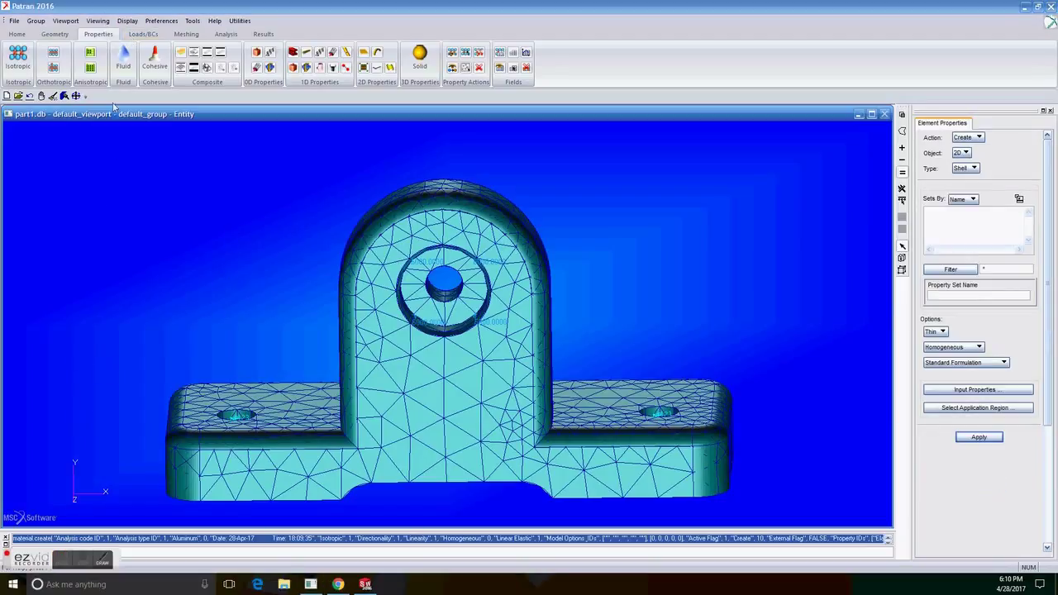
Step: Set up a 3D Solid property named 3D_tests using material m:Aluminum
{"action": "left_click", "coordinate": [965, 155]}
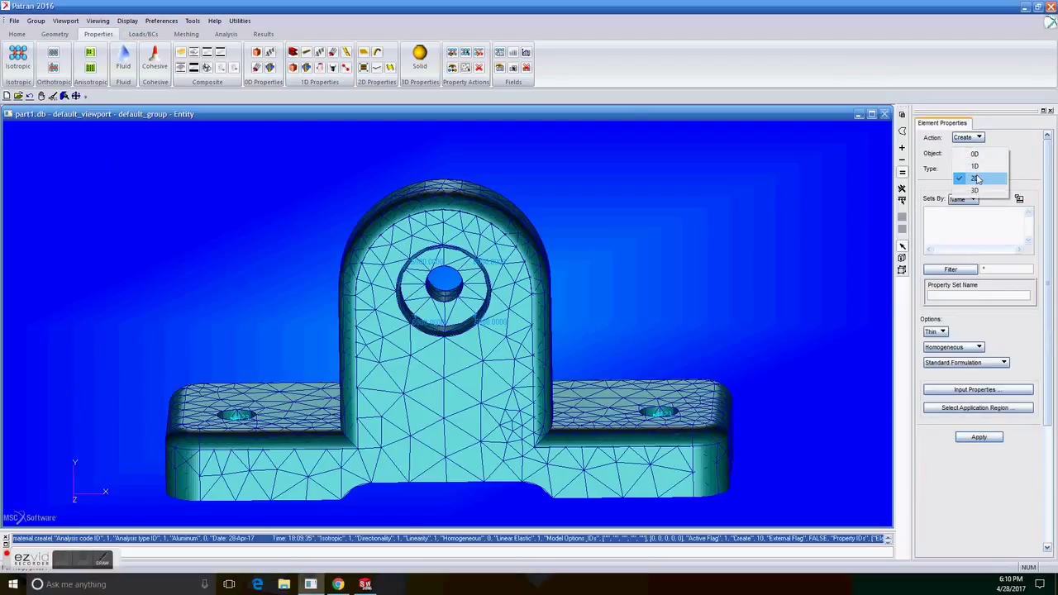
{"action": "left_click", "coordinate": [975, 192]}
{"action": "left_click", "coordinate": [968, 168]}
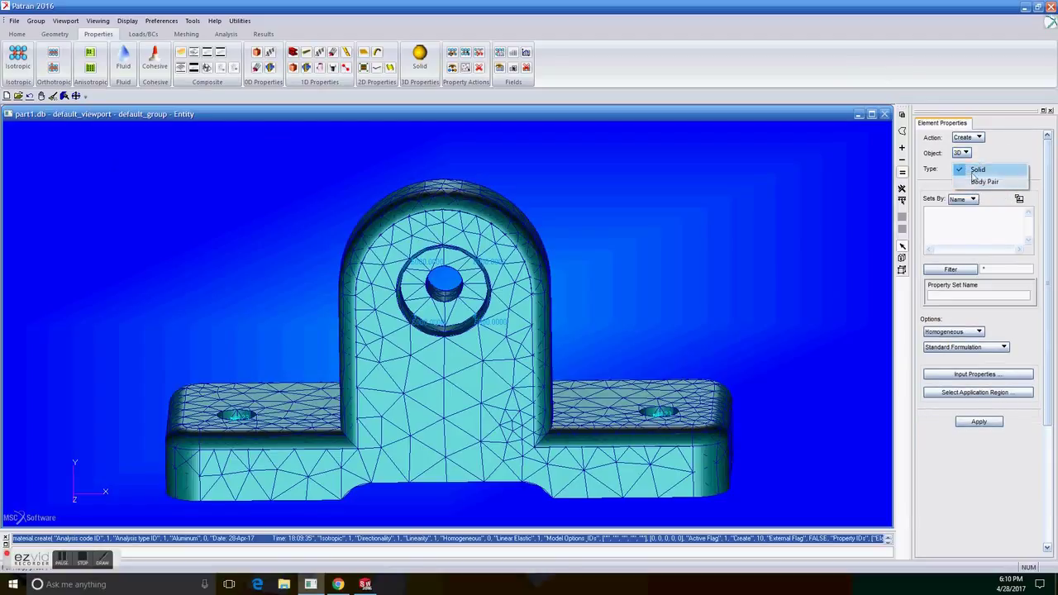
{"action": "left_click", "coordinate": [969, 175]}
{"action": "left_click", "coordinate": [968, 294]}
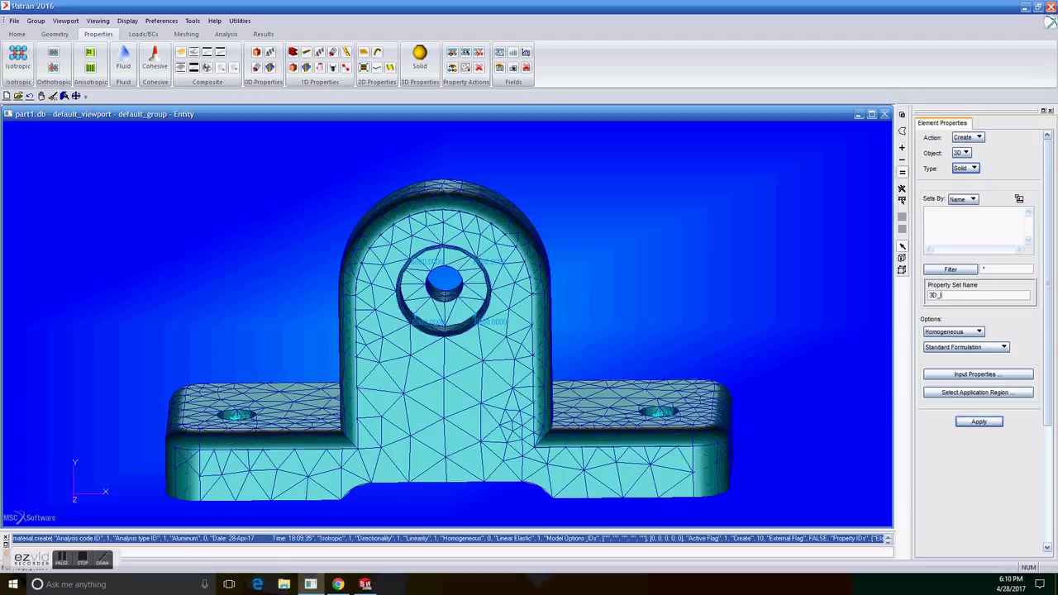
{"action": "left_click", "coordinate": [977, 374]}
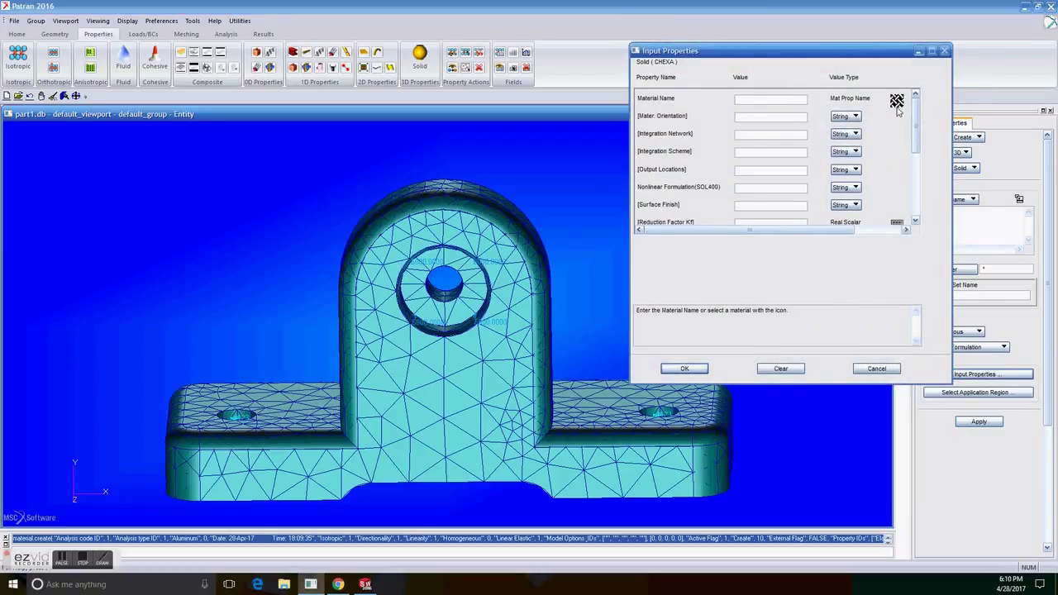
{"action": "left_click", "coordinate": [897, 102]}
{"action": "left_click", "coordinate": [951, 101]}
{"action": "left_click", "coordinate": [684, 369]}
Step: Apply the 3D_tests property to Solid 1 and create it
{"action": "left_click", "coordinate": [975, 392]}
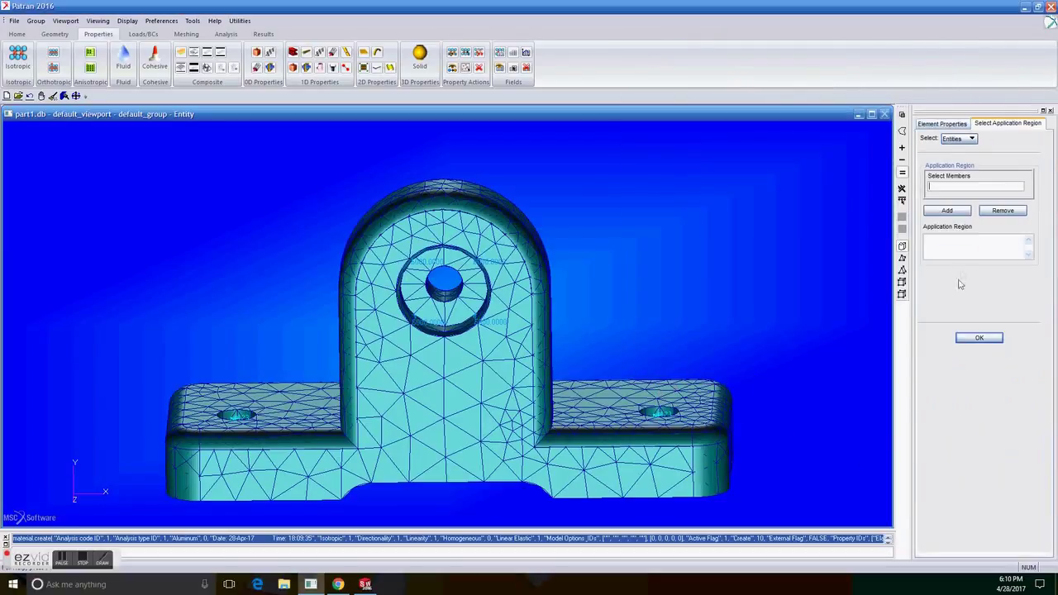
{"action": "left_click_drag", "start_coordinate": [790, 159], "coordinate": [138, 526]}
{"action": "left_click", "coordinate": [961, 213]}
{"action": "left_click", "coordinate": [983, 338]}
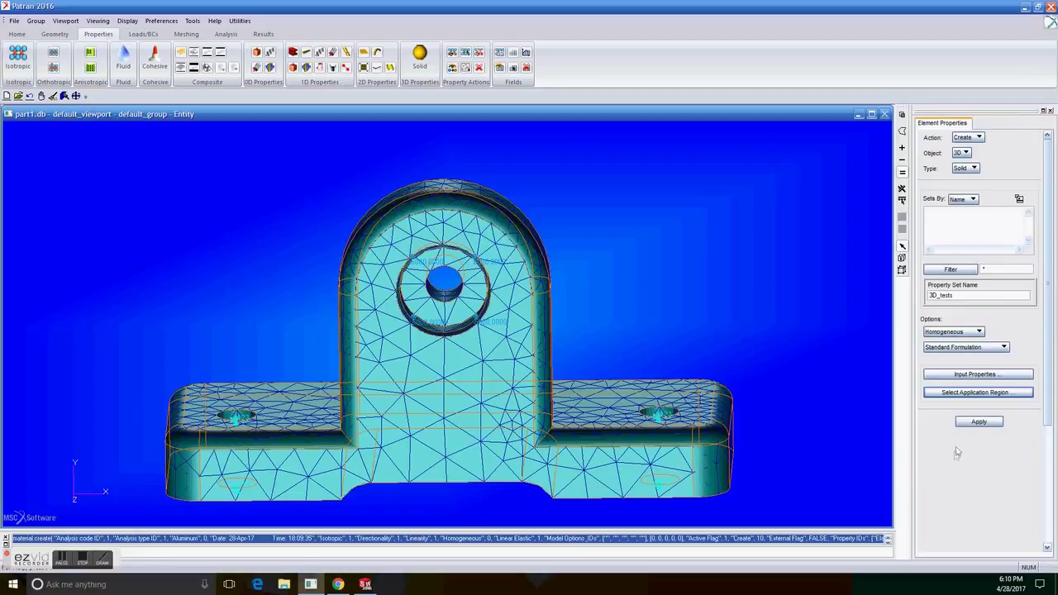
{"action": "left_click", "coordinate": [979, 422]}
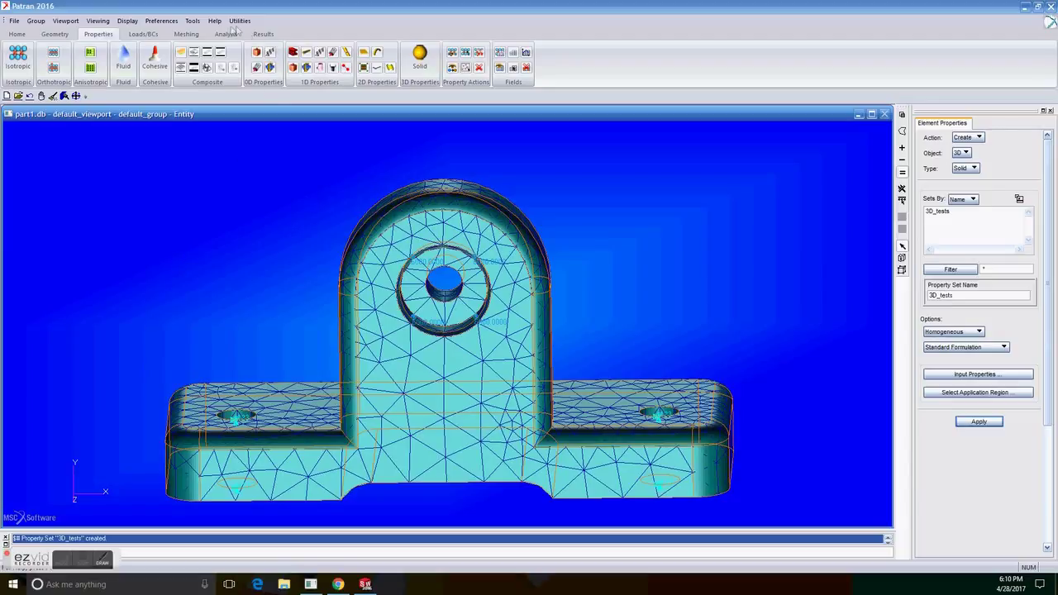
Step: Set the analysis to write the deck only, using small card format
{"action": "left_click", "coordinate": [225, 34]}
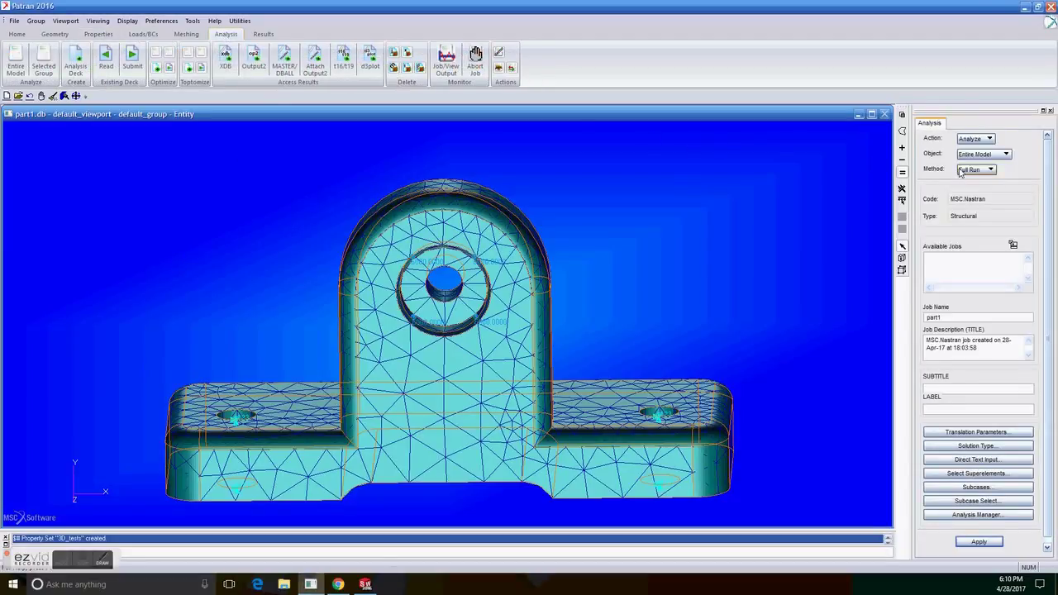
{"action": "left_click", "coordinate": [985, 170]}
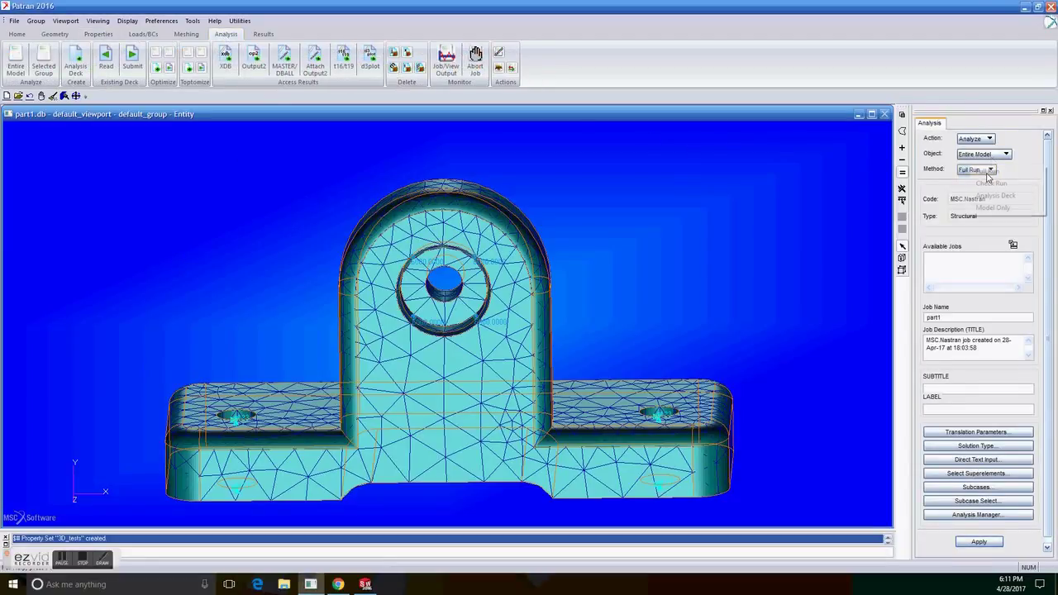
{"action": "left_click", "coordinate": [996, 196]}
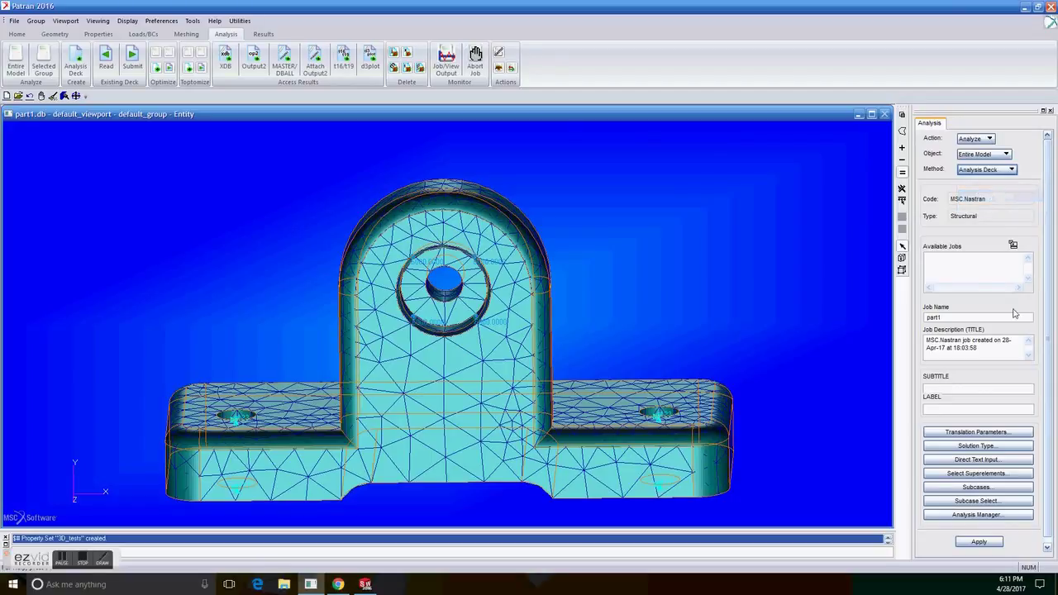
{"action": "scroll", "coordinate": [1043, 356], "scroll_direction": "down", "scroll_amount": 1}
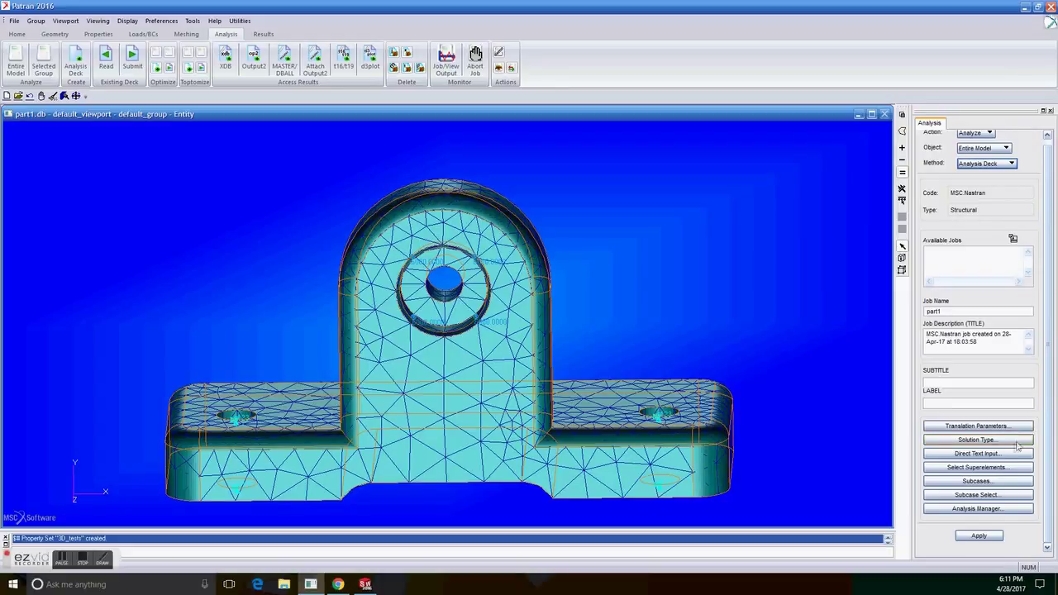
{"action": "left_click", "coordinate": [978, 426]}
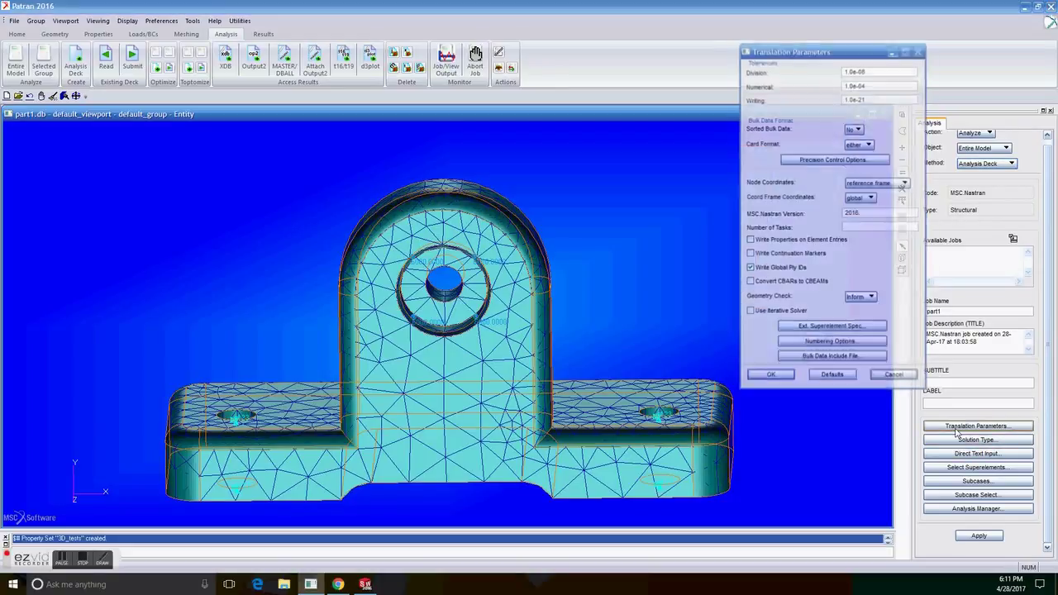
{"action": "left_click", "coordinate": [862, 145]}
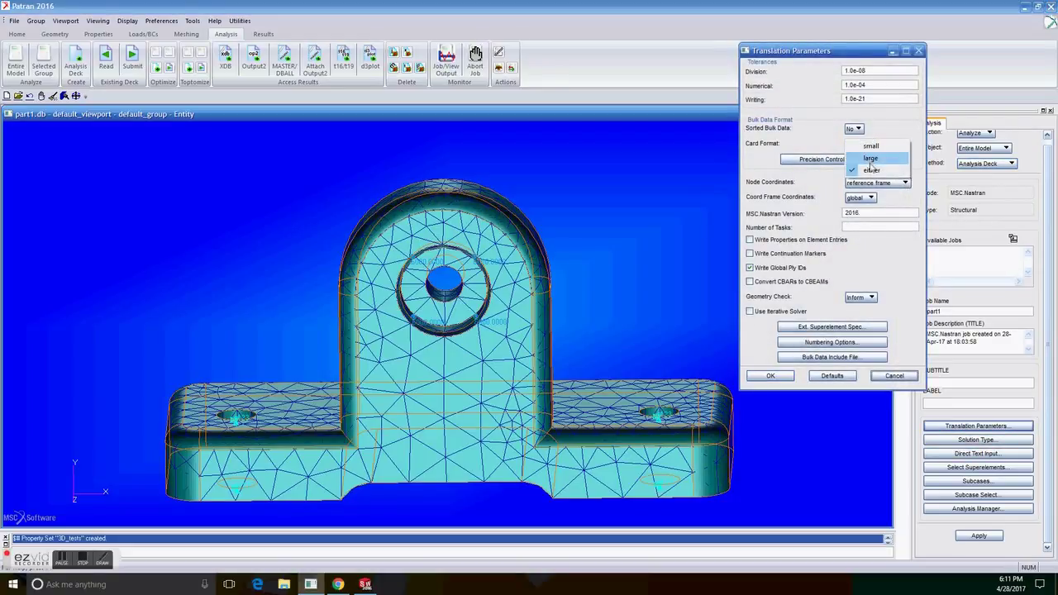
{"action": "left_click", "coordinate": [871, 146]}
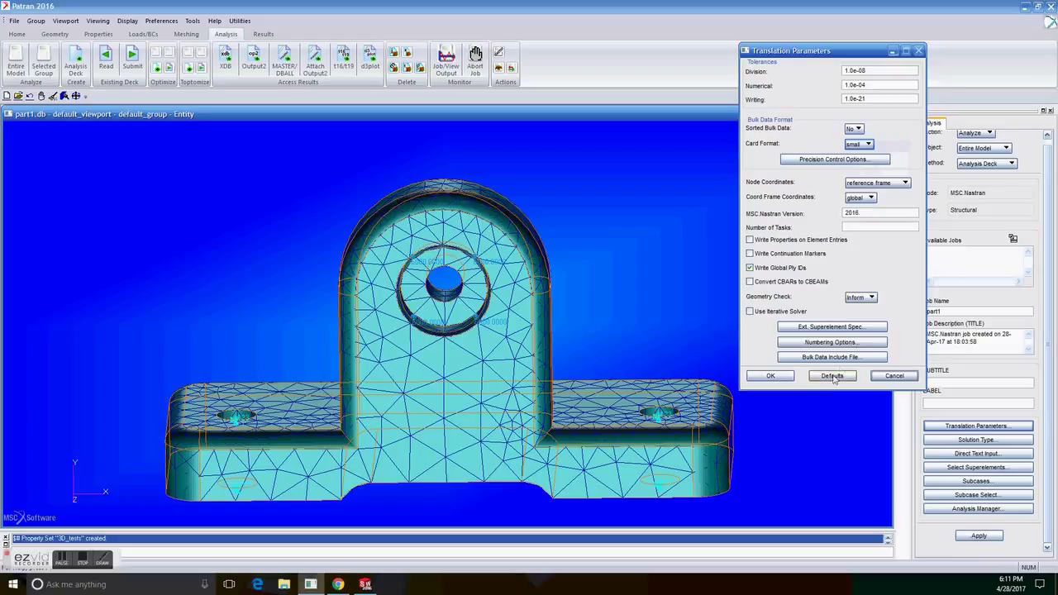
{"action": "left_click", "coordinate": [770, 375]}
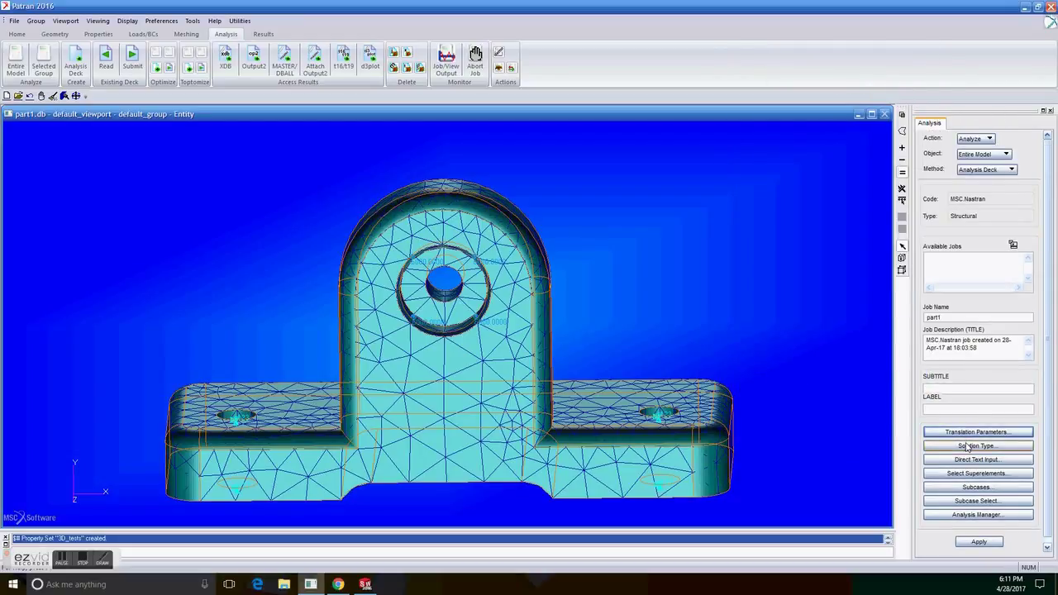
Step: Choose a Linear Static solution and create the part1 job and input deck
{"action": "left_click", "coordinate": [967, 442]}
{"action": "left_click", "coordinate": [942, 178]}
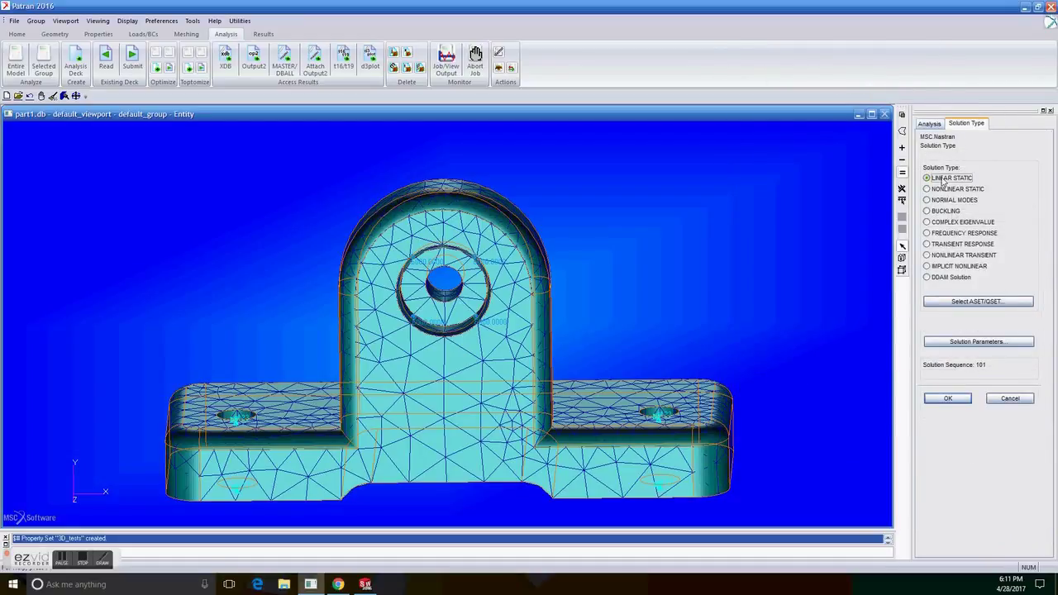
{"action": "left_click", "coordinate": [959, 341]}
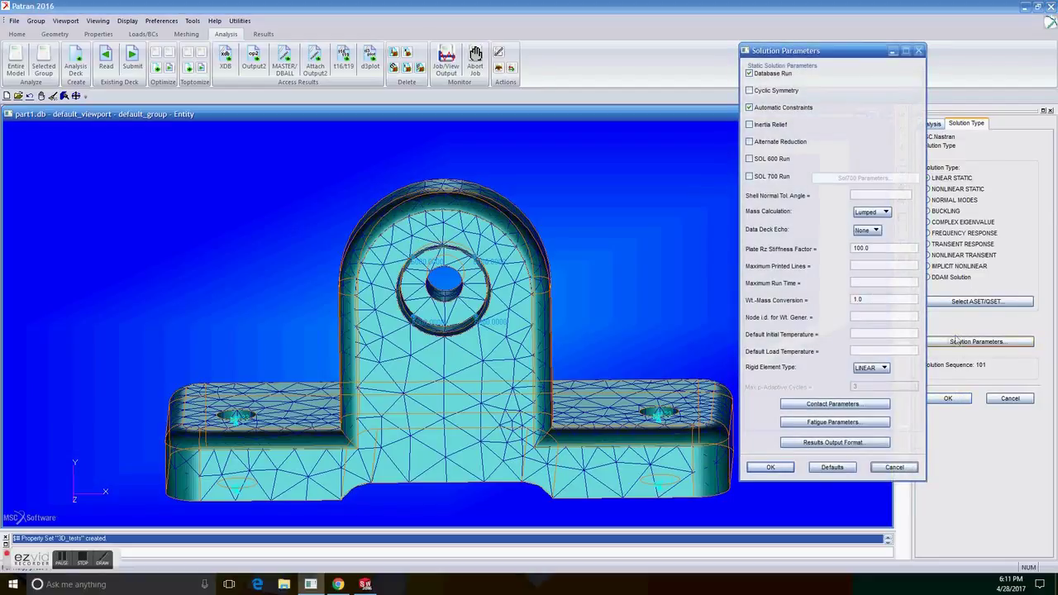
{"action": "left_click", "coordinate": [848, 442]}
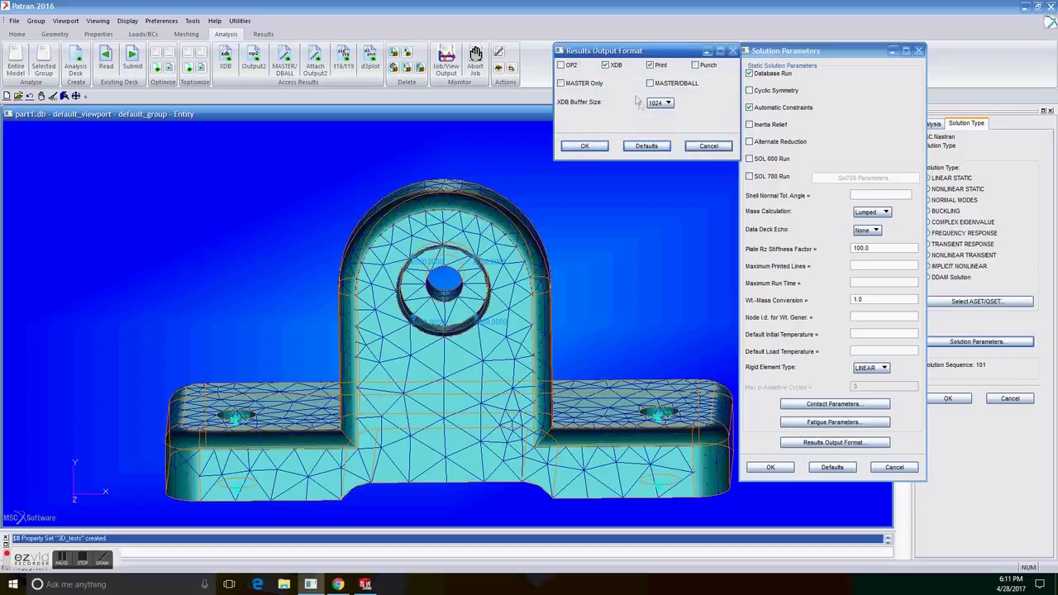
{"action": "left_click", "coordinate": [585, 146]}
{"action": "left_click", "coordinate": [770, 467]}
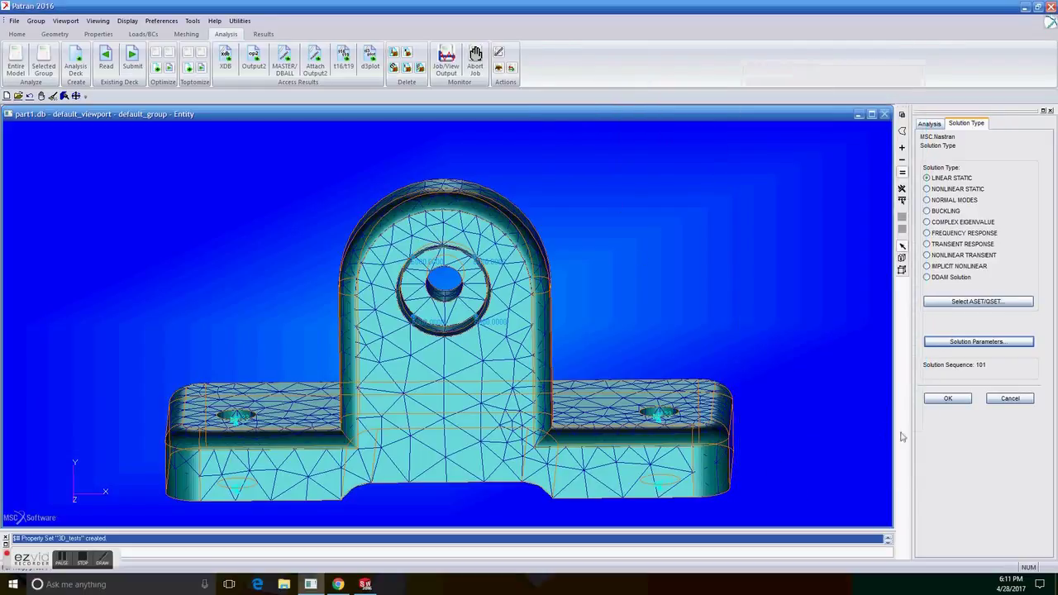
{"action": "left_click", "coordinate": [947, 399]}
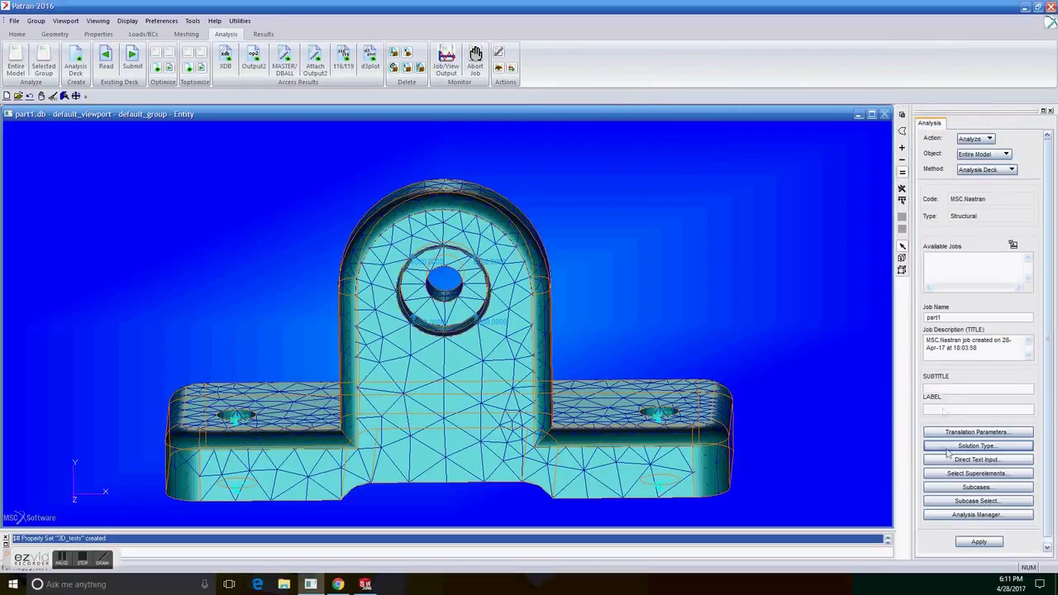
{"action": "left_click", "coordinate": [977, 542]}
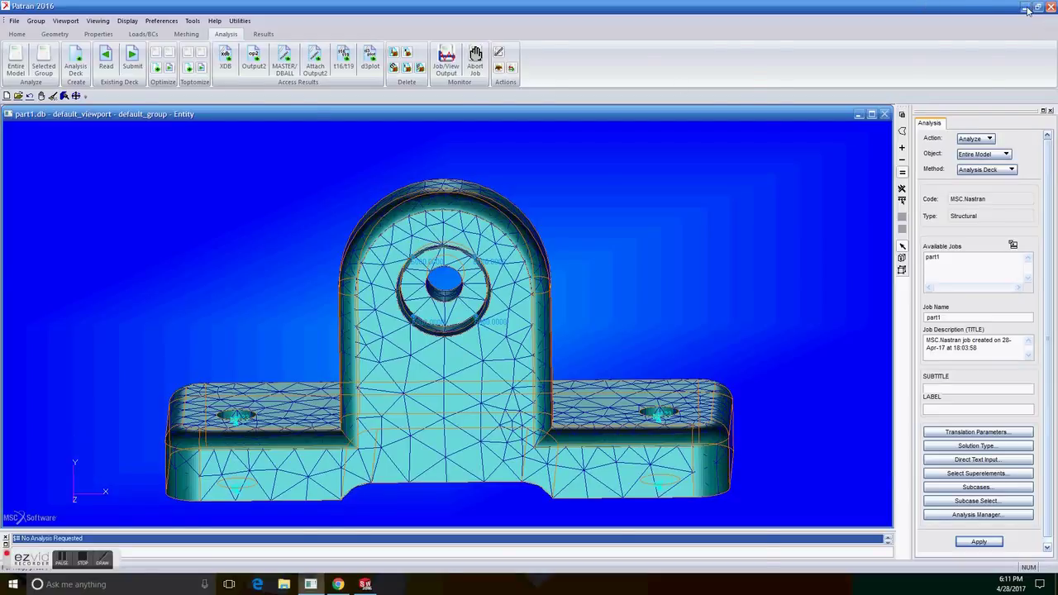
{"action": "left_click", "coordinate": [1026, 7]}
Step: Run MSC Nastran on the part1.bdf input file
{"action": "double_click", "coordinate": [145, 136]}
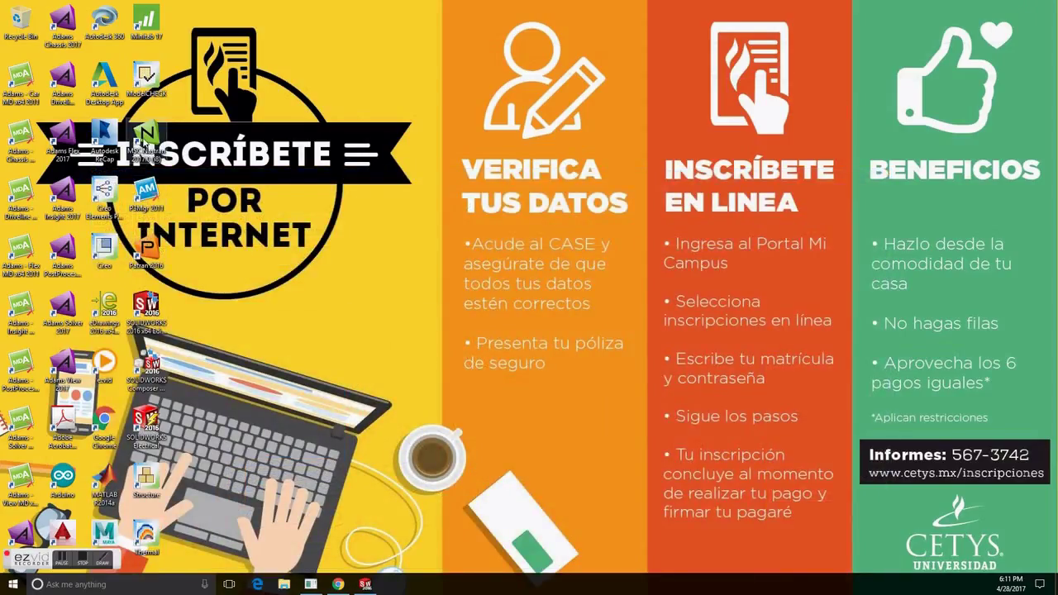
{"action": "left_click", "coordinate": [128, 100]}
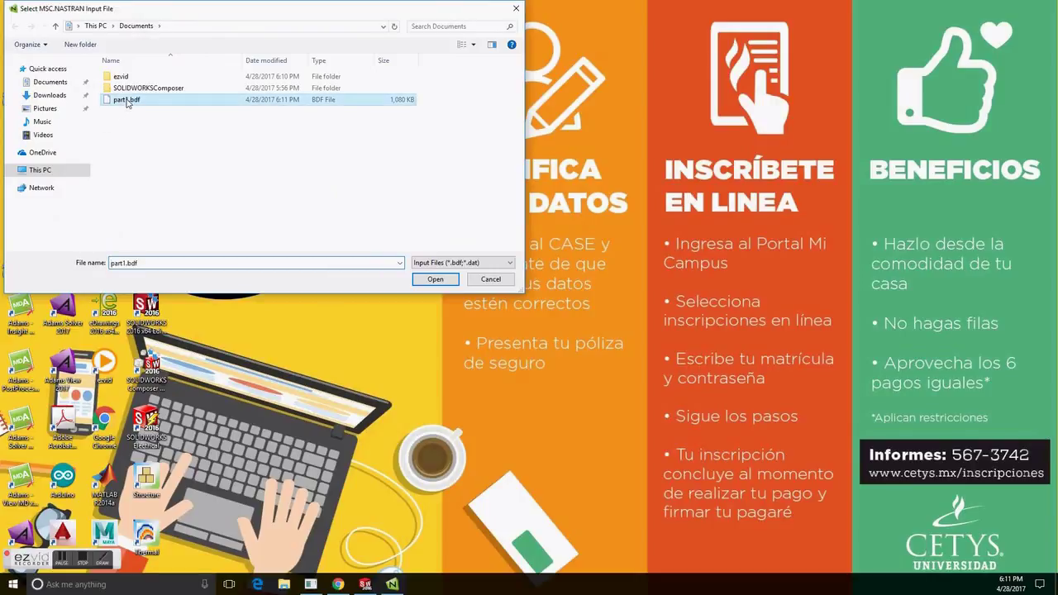
{"action": "left_click", "coordinate": [433, 279]}
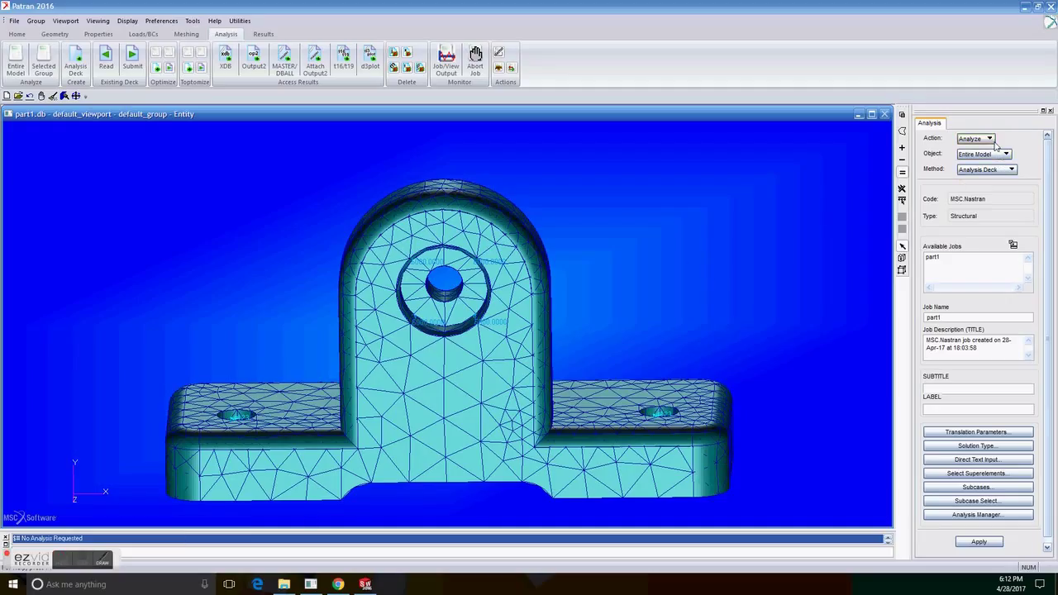
{"action": "left_click", "coordinate": [995, 141]}
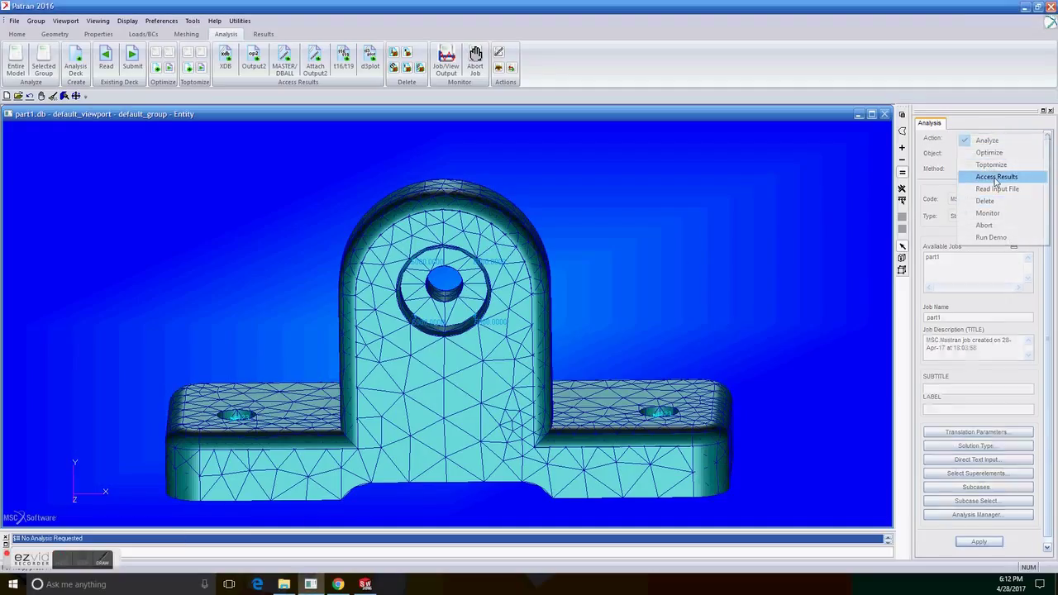
Step: Attach the part1.xdb results file to the model with Access Results
{"action": "left_click", "coordinate": [994, 177]}
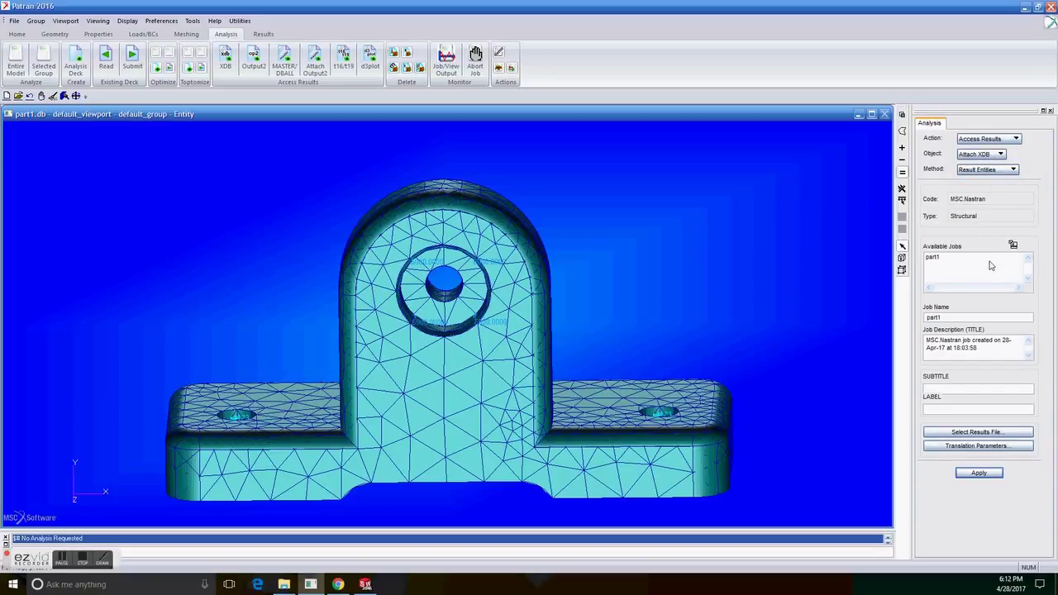
{"action": "left_click", "coordinate": [976, 431]}
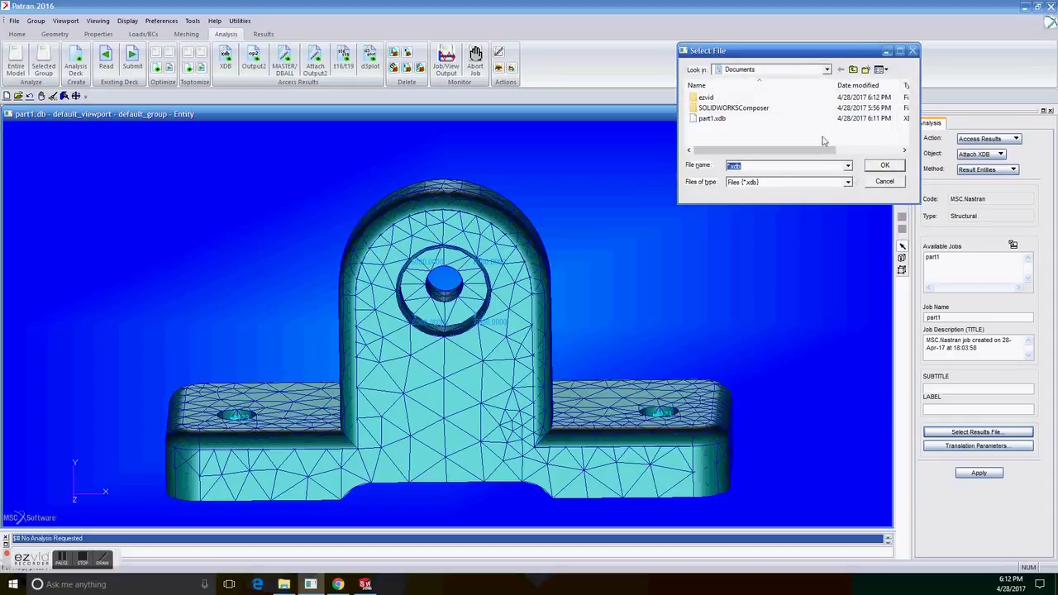
{"action": "left_click", "coordinate": [733, 121]}
{"action": "left_click", "coordinate": [881, 166]}
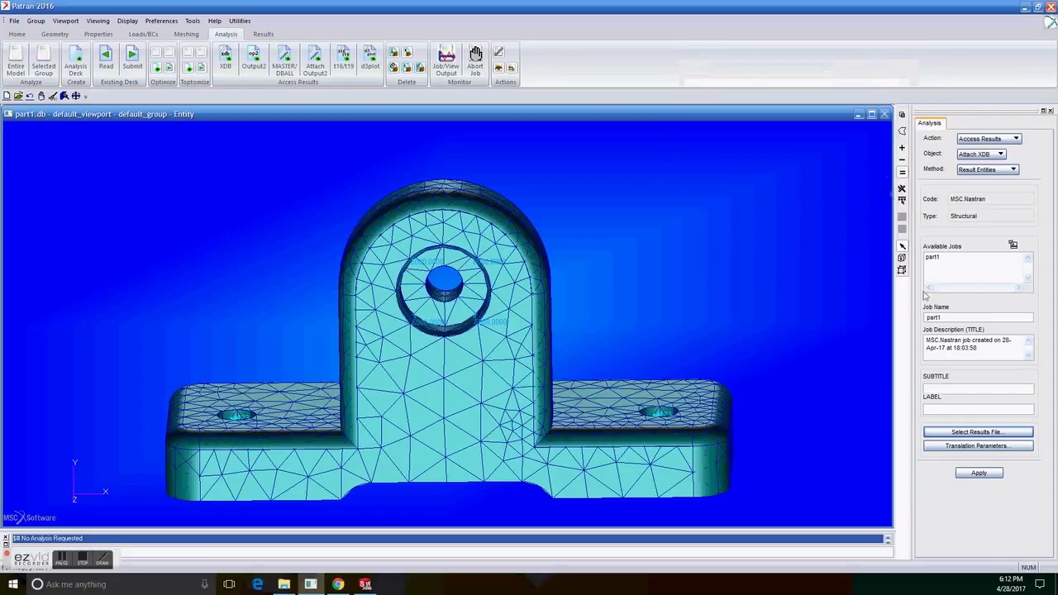
{"action": "left_click", "coordinate": [979, 475]}
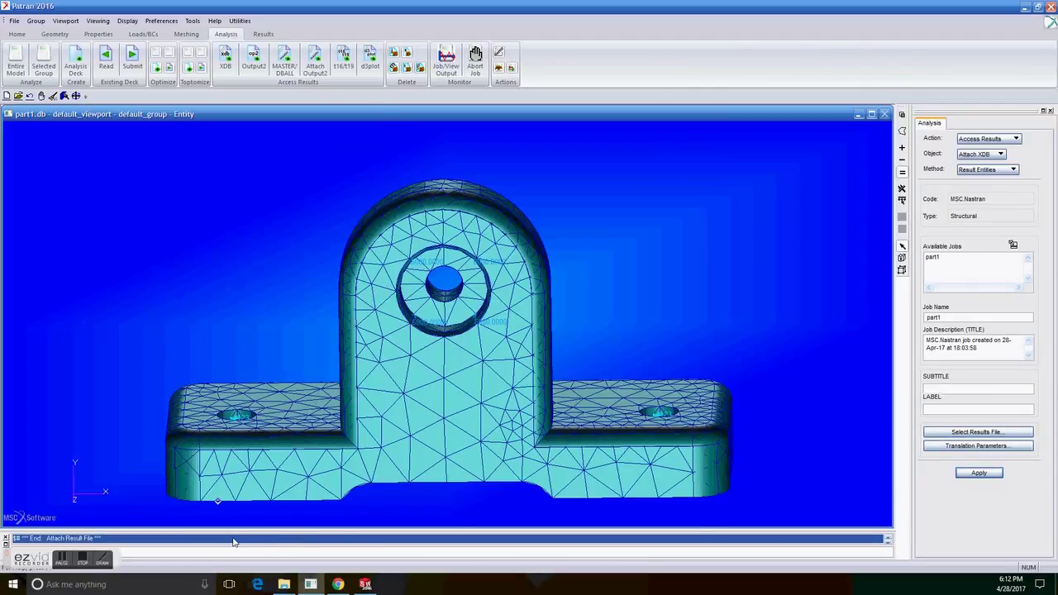
Step: Plot the translational displacement deformation, peaking at 9.49e-002 at node 7788
{"action": "left_click", "coordinate": [265, 34]}
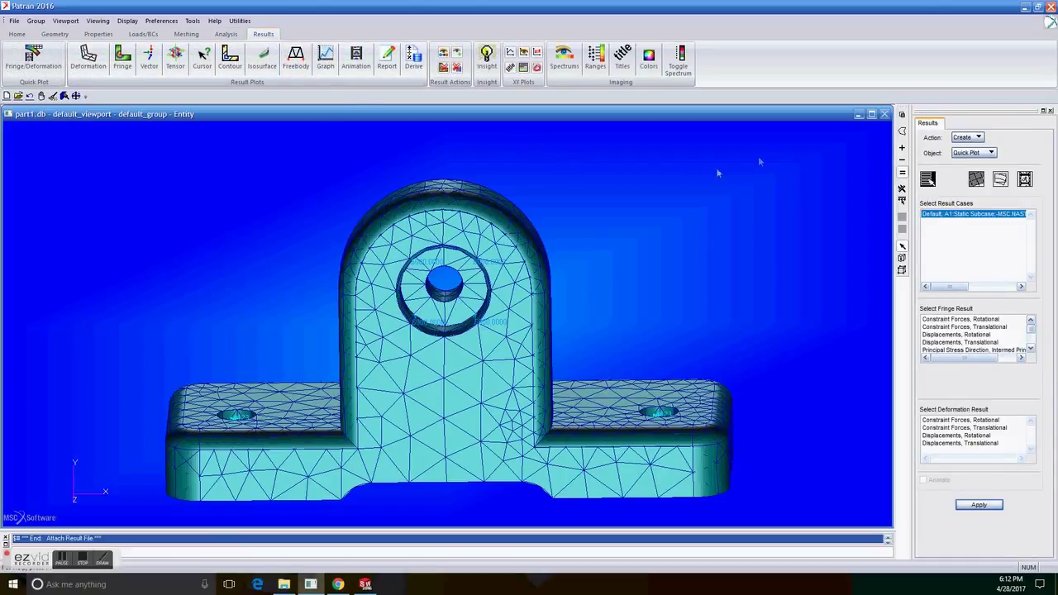
{"action": "left_click", "coordinate": [991, 152]}
{"action": "left_click", "coordinate": [977, 163]}
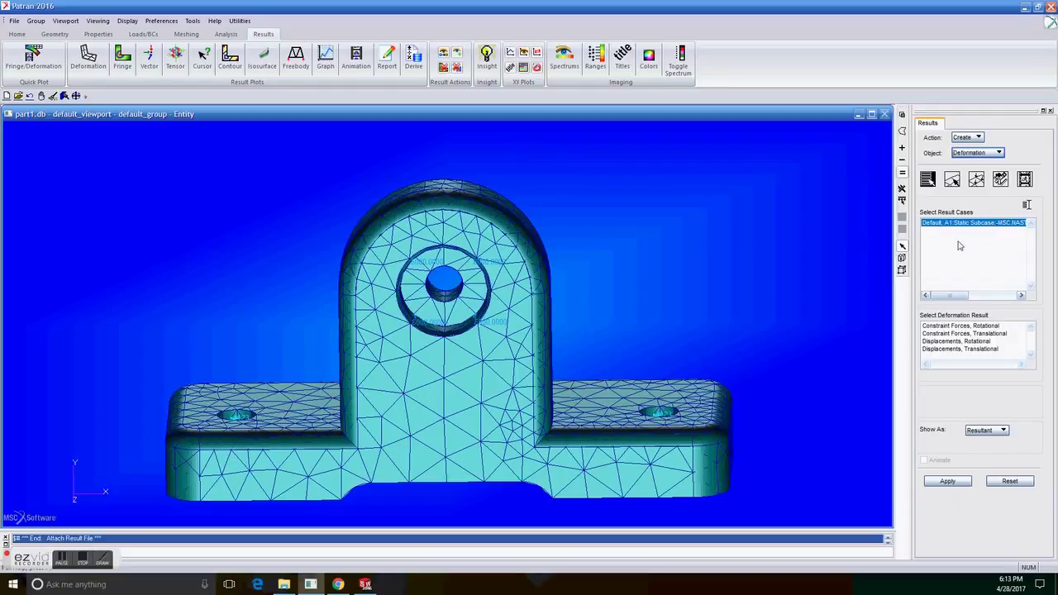
{"action": "left_click", "coordinate": [991, 349]}
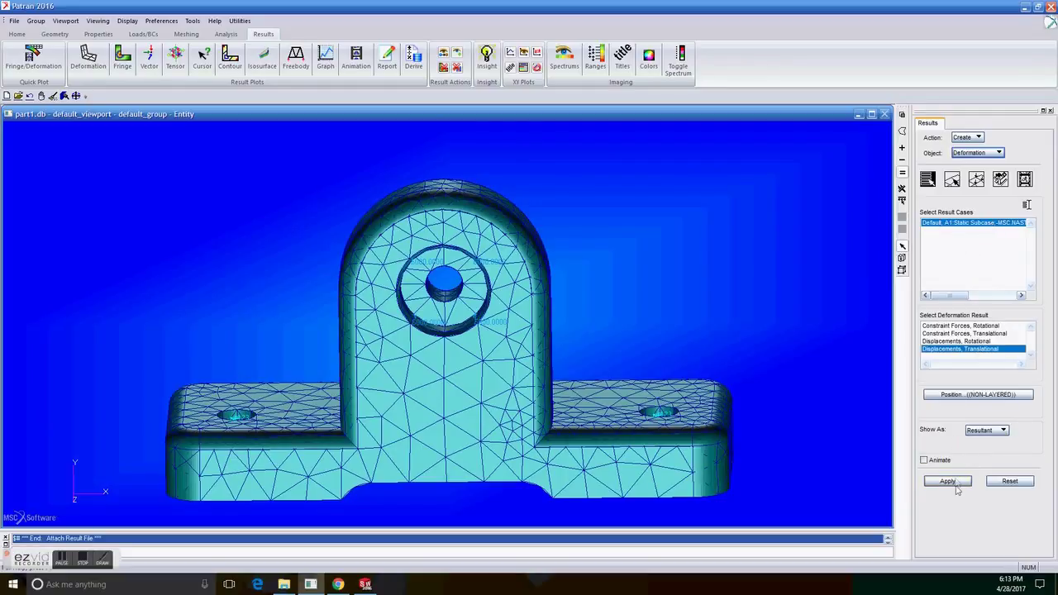
{"action": "left_click", "coordinate": [948, 480]}
{"action": "middle_click_drag", "start_coordinate": [633, 310], "coordinate": [640, 302]}
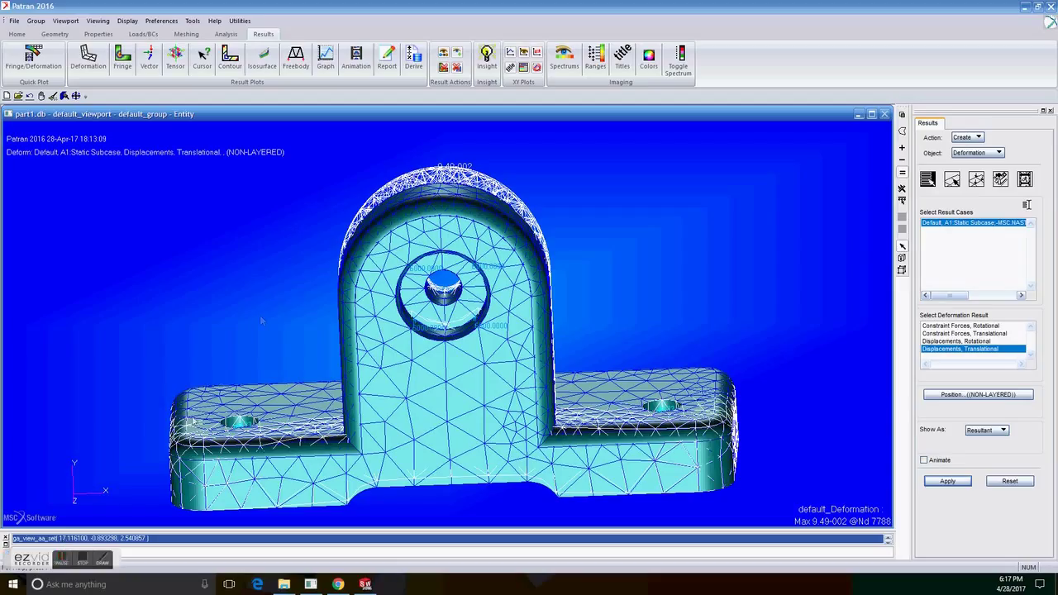
{"action": "left_click", "coordinate": [124, 20]}
Step: Erase the solid geometry so only the mesh is displayed
{"action": "left_click", "coordinate": [152, 44]}
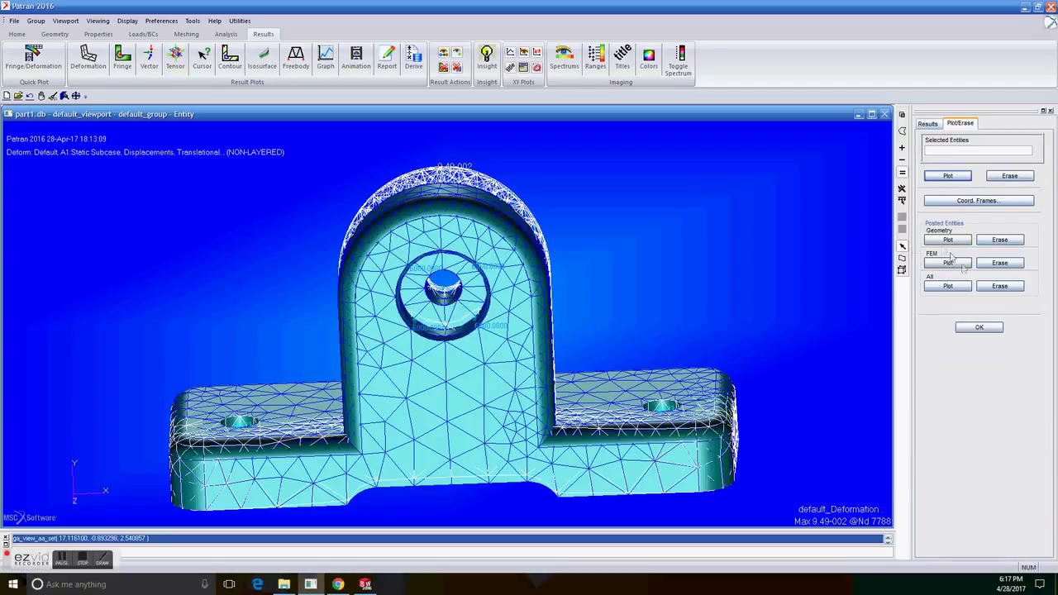
{"action": "left_click", "coordinate": [1002, 242]}
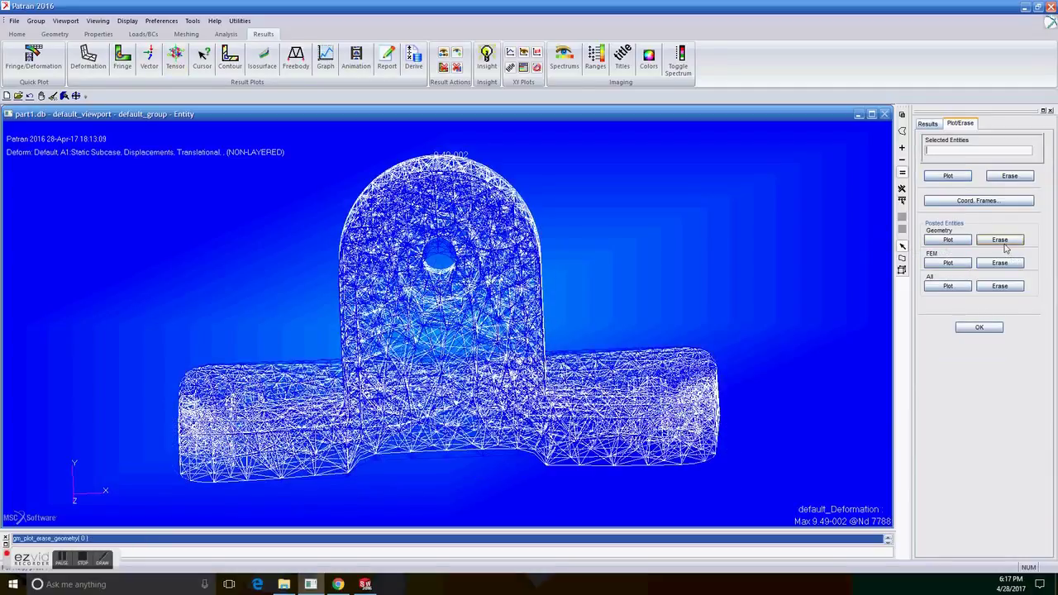
{"action": "left_click", "coordinate": [981, 328]}
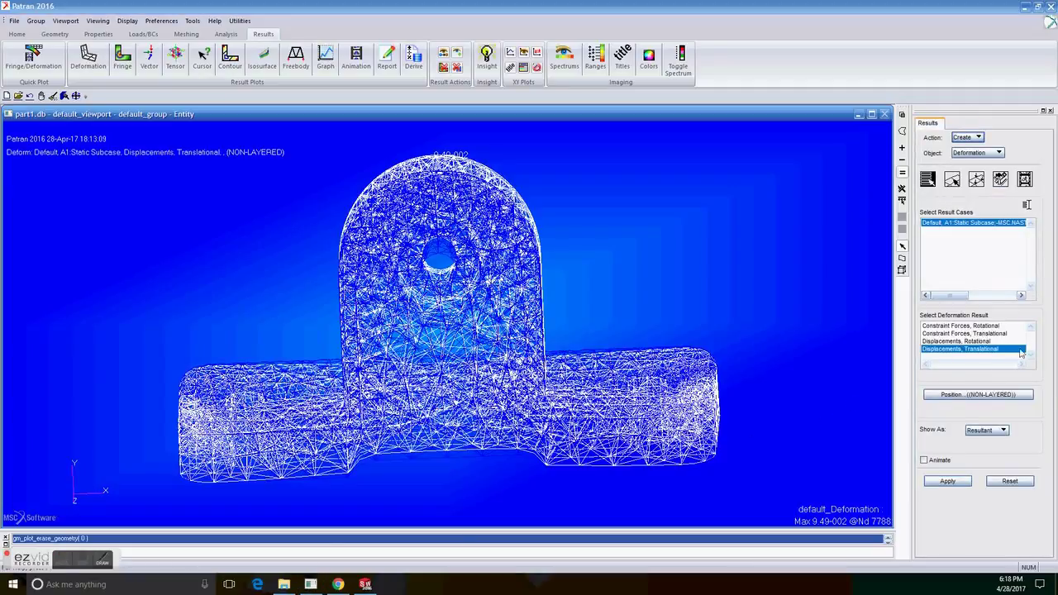
Step: Render the deformed shape shaded with the undeformed model hidden
{"action": "left_click", "coordinate": [978, 181]}
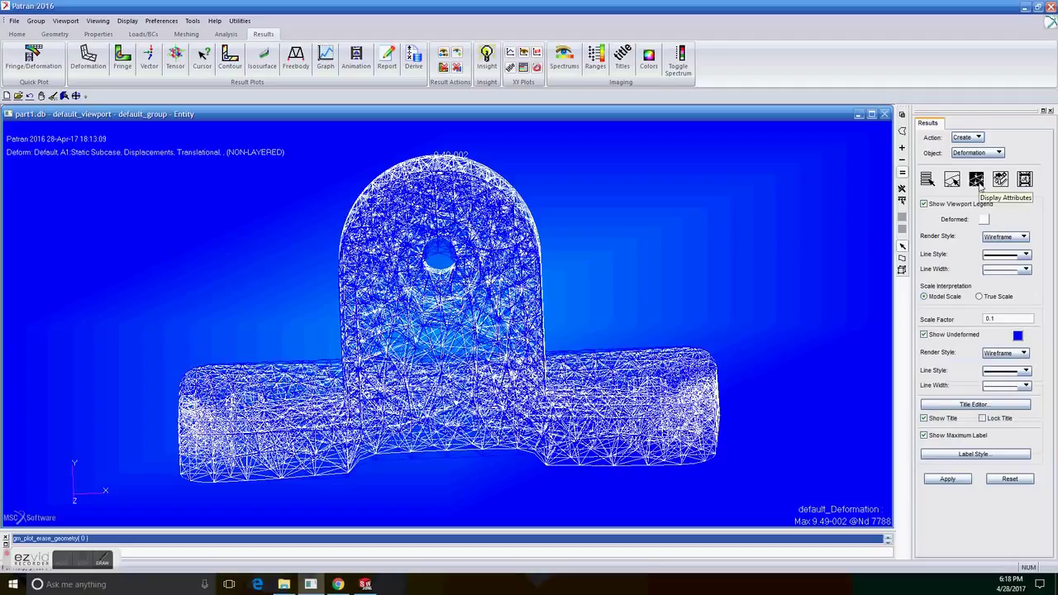
{"action": "left_click", "coordinate": [1024, 237]}
{"action": "left_click", "coordinate": [1005, 271]}
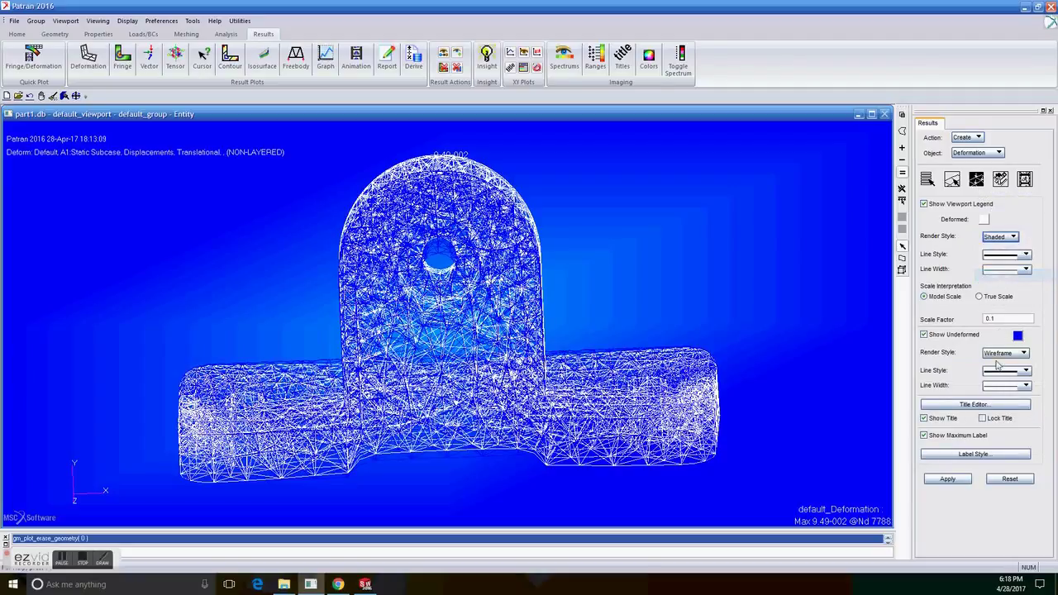
{"action": "left_click", "coordinate": [955, 335]}
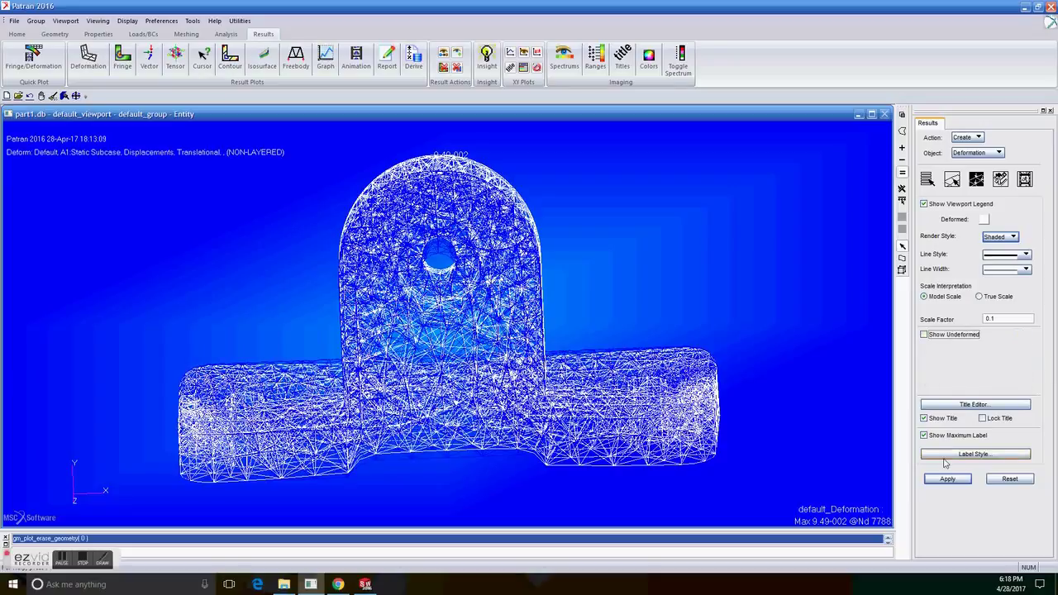
{"action": "left_click", "coordinate": [947, 479]}
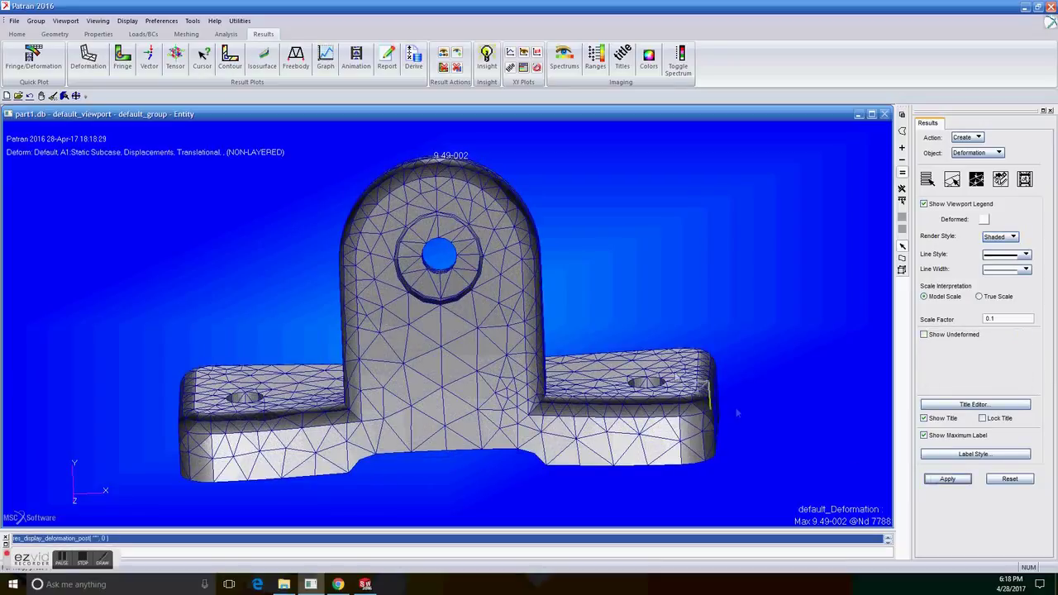
{"action": "mouse_move", "coordinate": [627, 321]}
{"action": "middle_mouse_down"}
{"action": "mouse_move", "coordinate": [583, 327]}
{"action": "mouse_move", "coordinate": [673, 325]}
{"action": "mouse_move", "coordinate": [634, 326]}
{"action": "middle_mouse_up"}
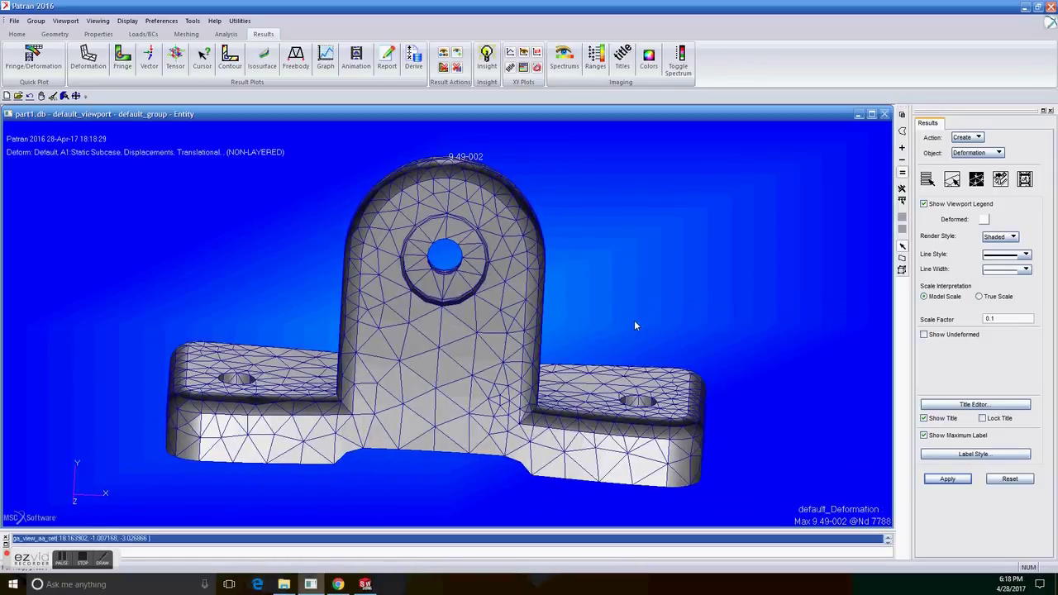
{"action": "left_click", "coordinate": [33, 59]}
Step: Plot a Stress Tensor von Mises fringe with element edges, peaking at 1.77e+005
{"action": "left_click", "coordinate": [979, 154]}
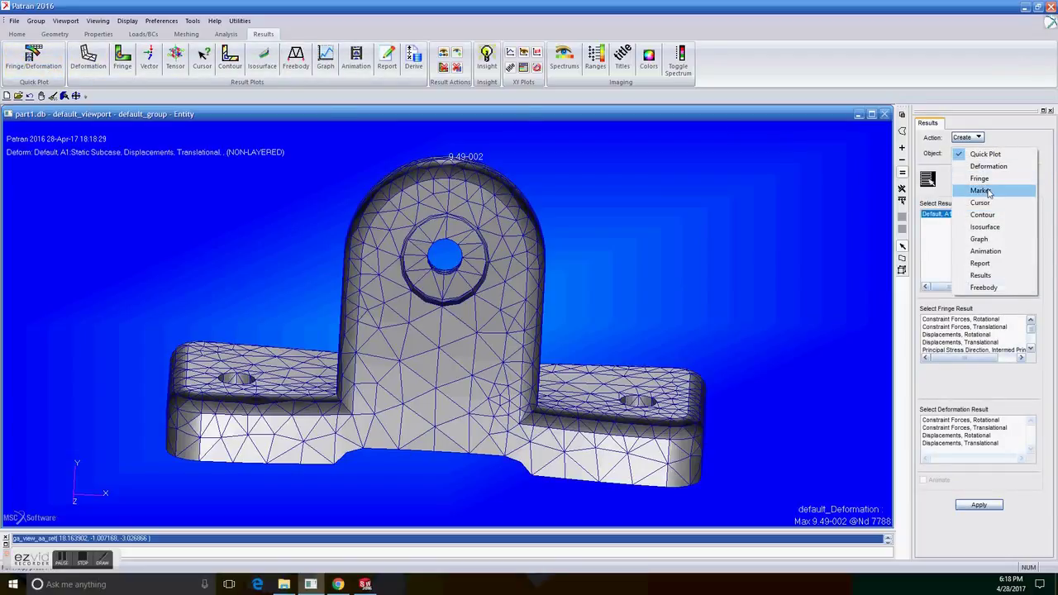
{"action": "left_click", "coordinate": [989, 187]}
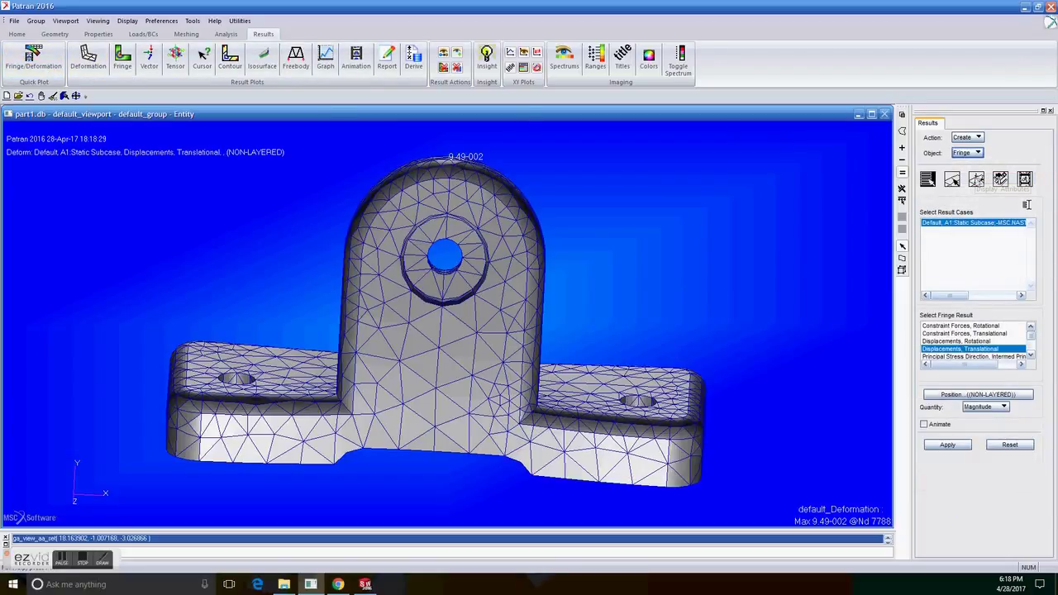
{"action": "left_click", "coordinate": [977, 180]}
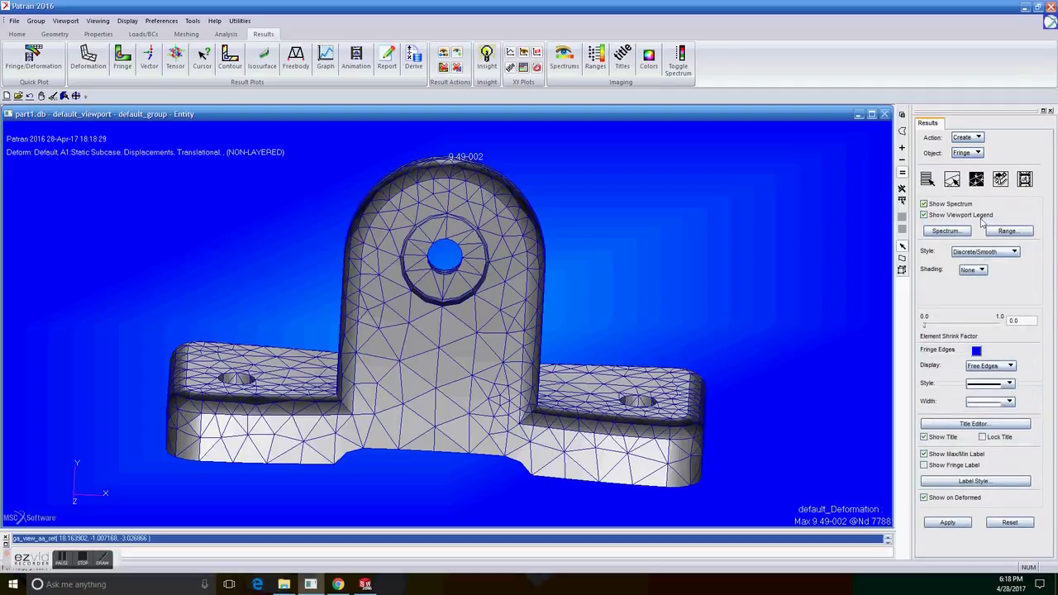
{"action": "left_click", "coordinate": [933, 180]}
{"action": "left_click_drag", "start_coordinate": [1031, 331], "coordinate": [1031, 346]}
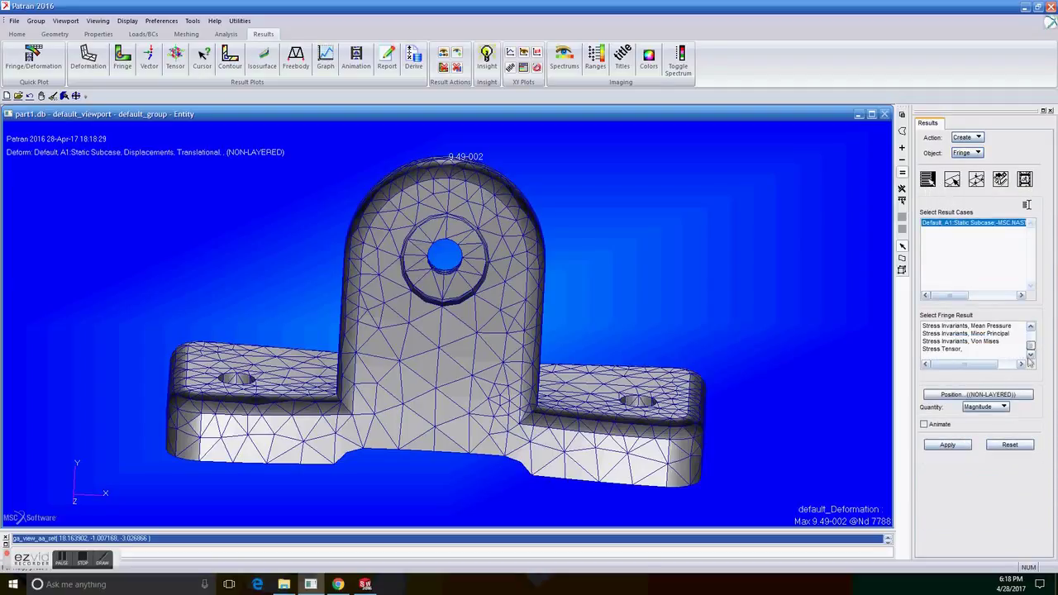
{"action": "left_click", "coordinate": [938, 349]}
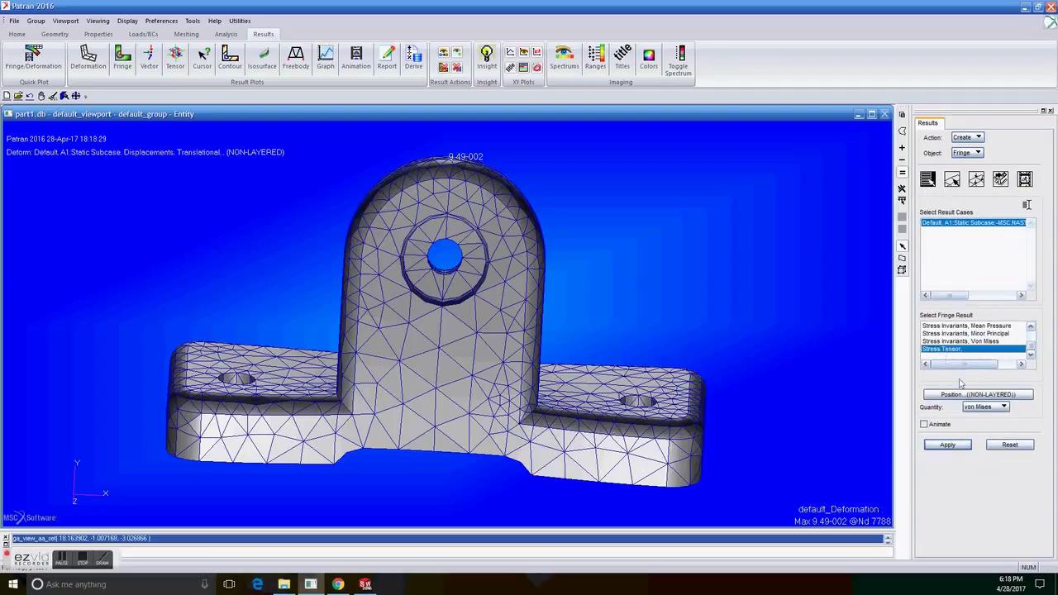
{"action": "left_click", "coordinate": [977, 185]}
{"action": "left_click", "coordinate": [1009, 365]}
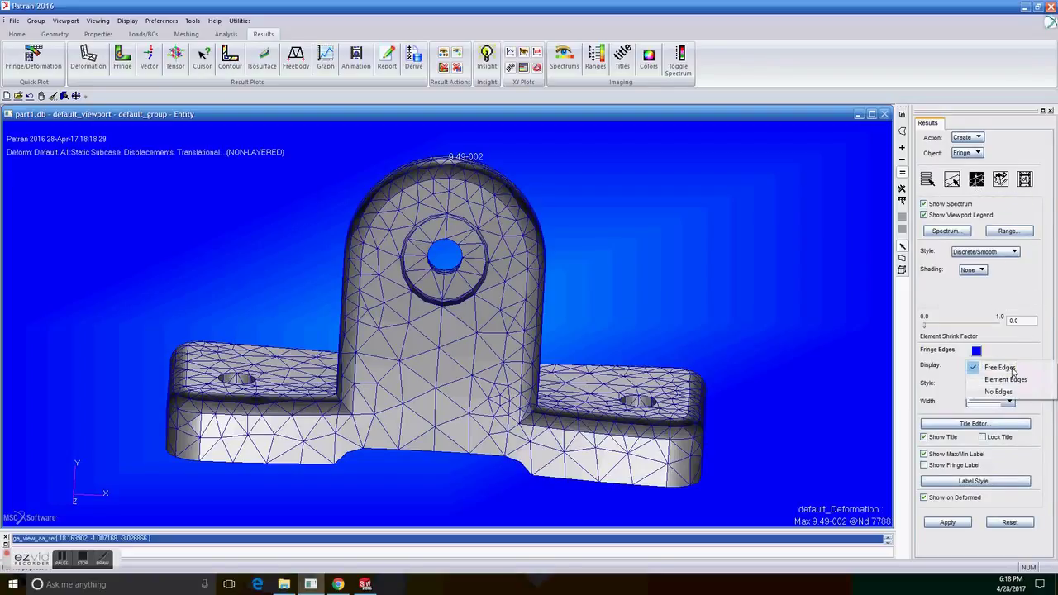
{"action": "left_click", "coordinate": [1006, 381]}
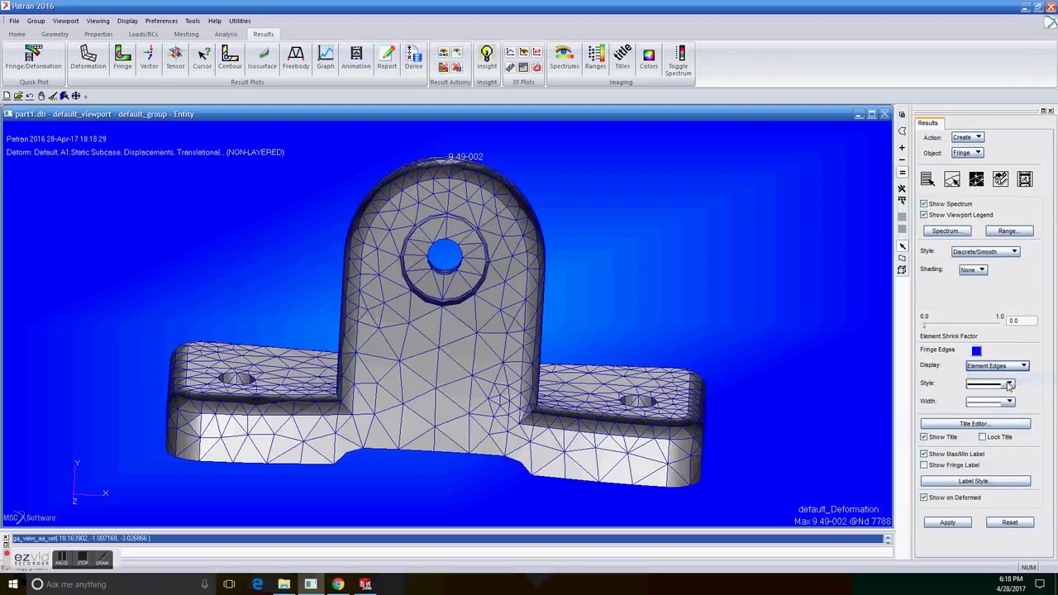
{"action": "left_click", "coordinate": [951, 522]}
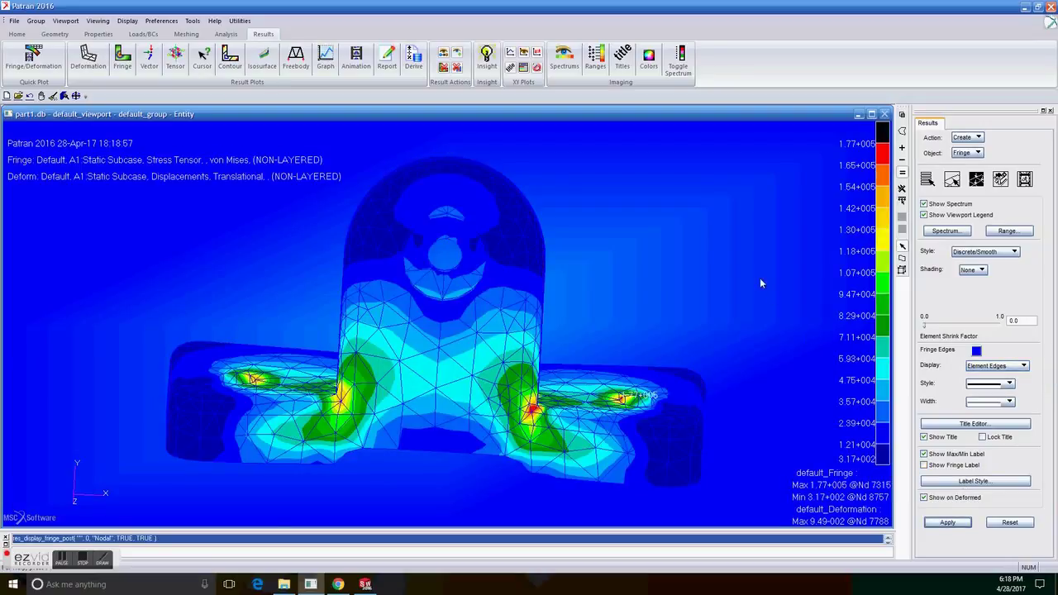
{"action": "middle_click_drag", "start_coordinate": [701, 283], "coordinate": [654, 281]}
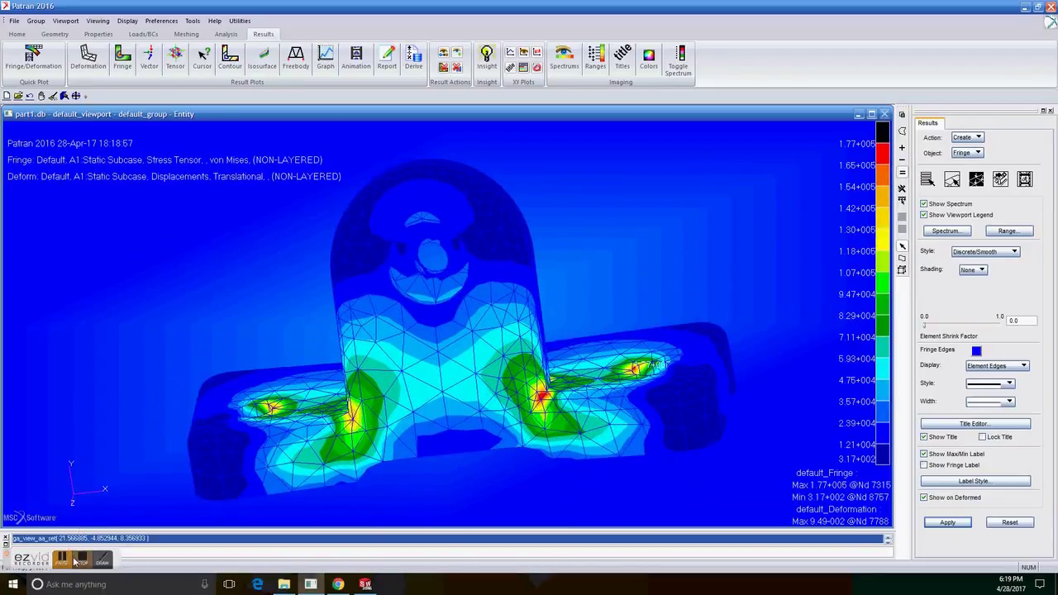